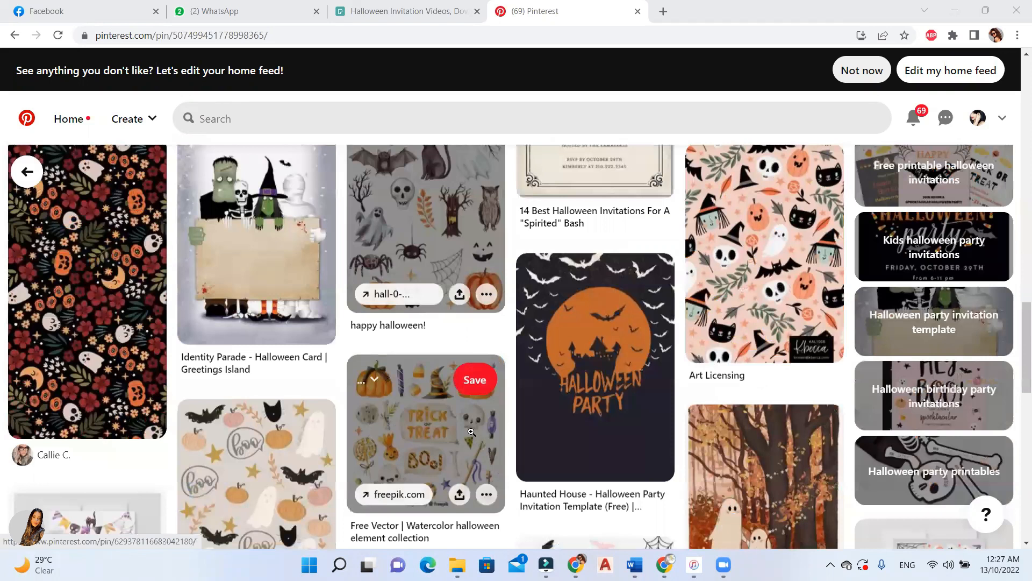
# Browse the Halloween invitation and illustration pins on Pinterest for design ideas
pyautogui.scroll(-4, 815, 347)
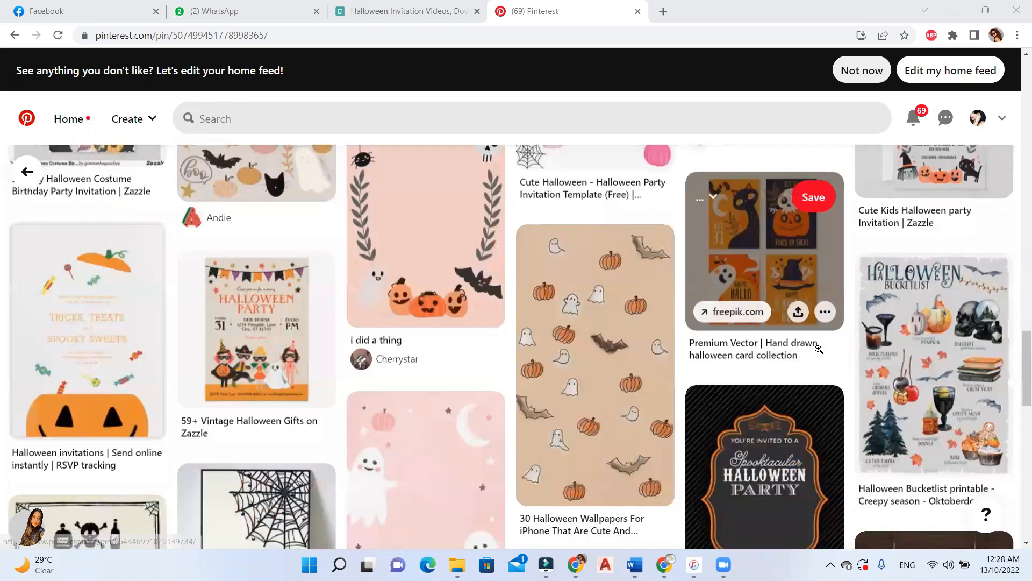
pyautogui.scroll(-8, 819, 349)
pyautogui.scroll(-4, 818, 348)
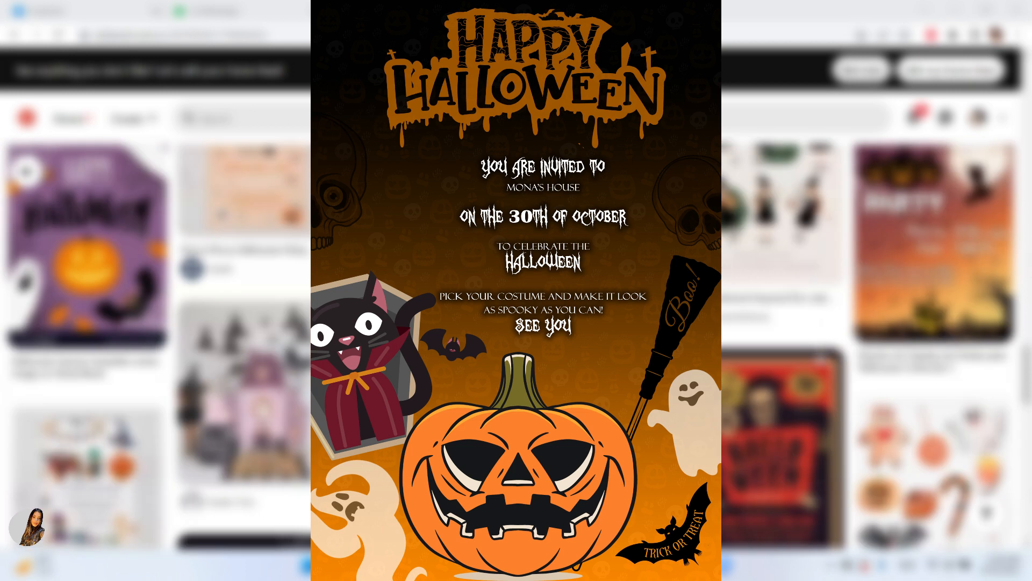
pyautogui.scroll(-4, 818, 348)
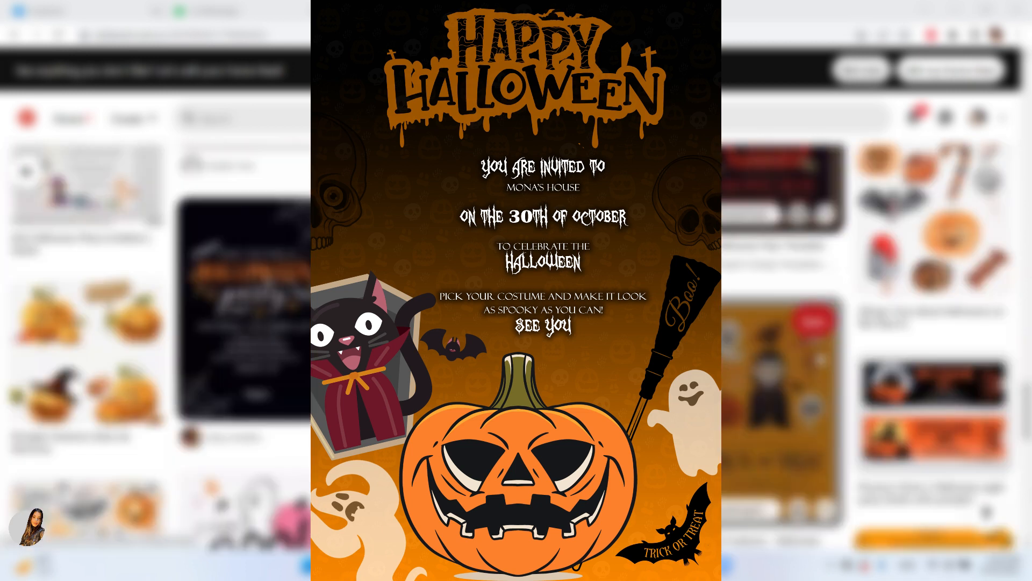
pyautogui.scroll(-3, 516, 344)
pyautogui.scroll(-4, 516, 344)
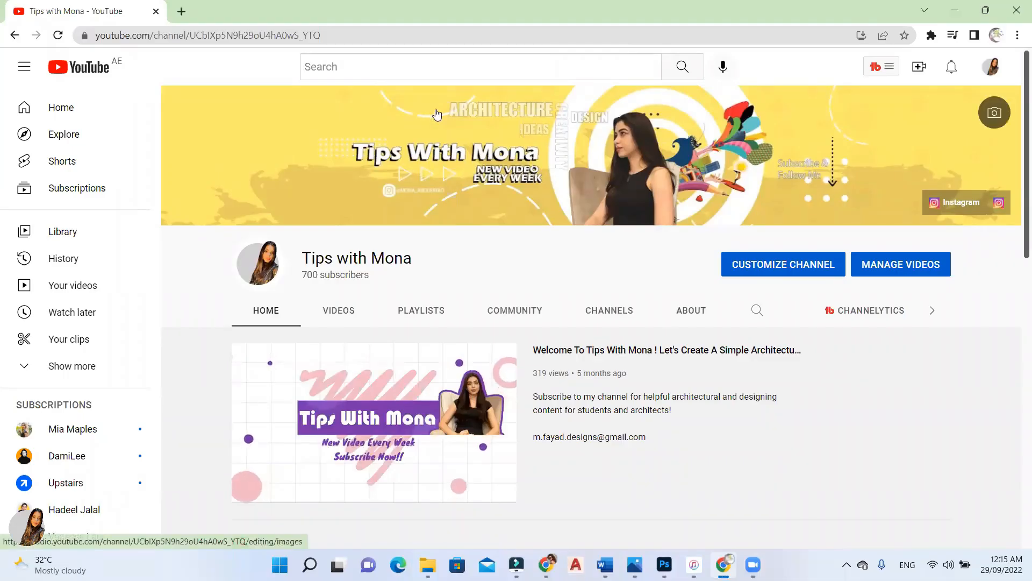
# Look through the YouTube channel's home page and its list of uploaded tutorial videos
pyautogui.scroll(-1, 635, 348)
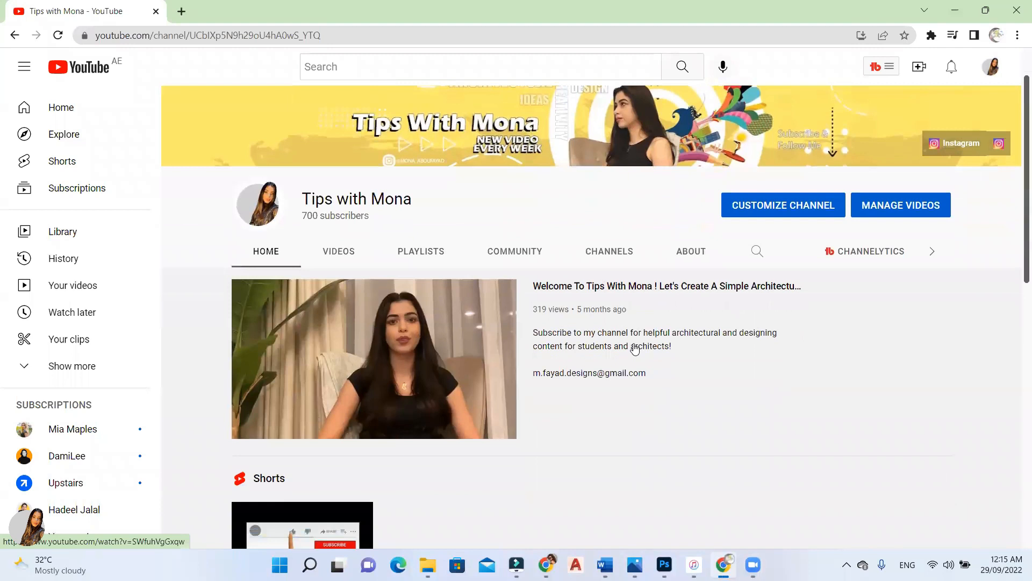
pyautogui.scroll(-7, 635, 348)
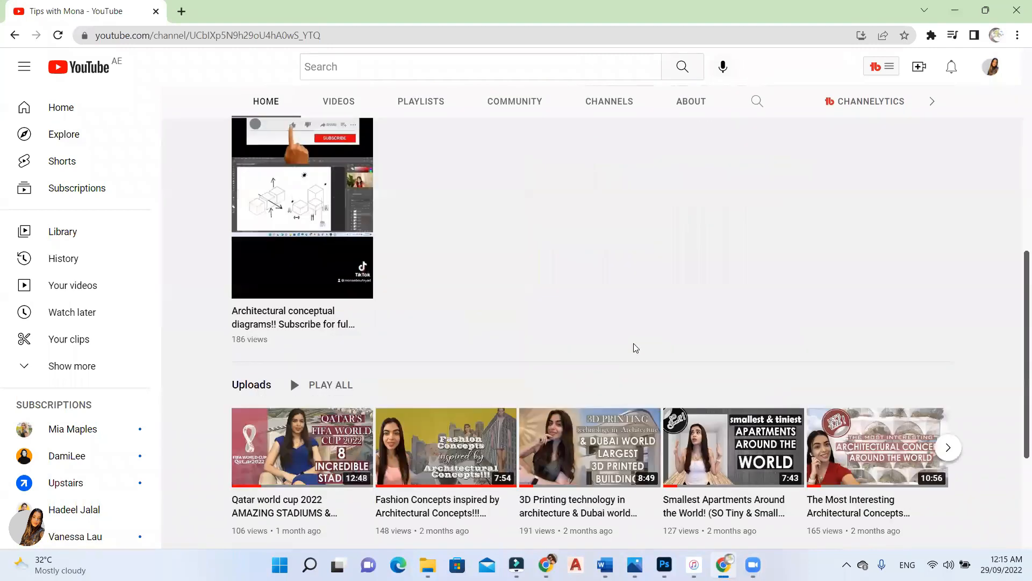
pyautogui.scroll(-2, 636, 348)
pyautogui.scroll(-1, 635, 348)
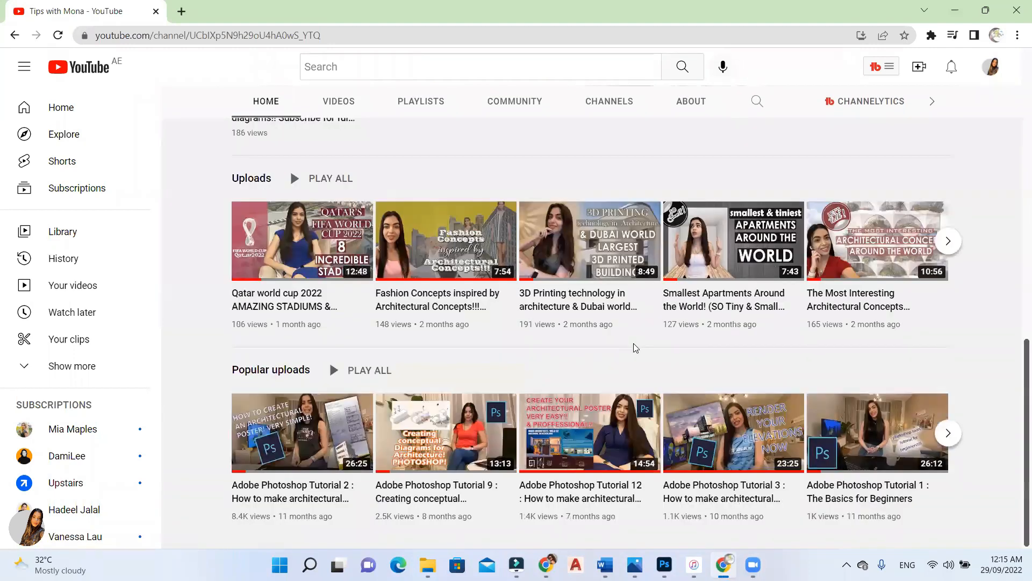
pyautogui.scroll(10, 632, 349)
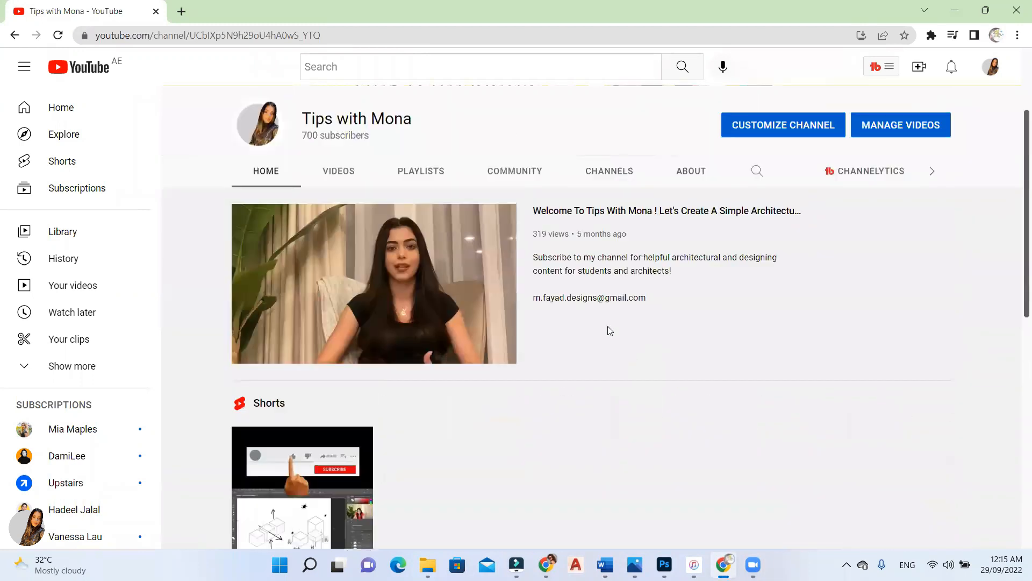
pyautogui.click(320, 181)
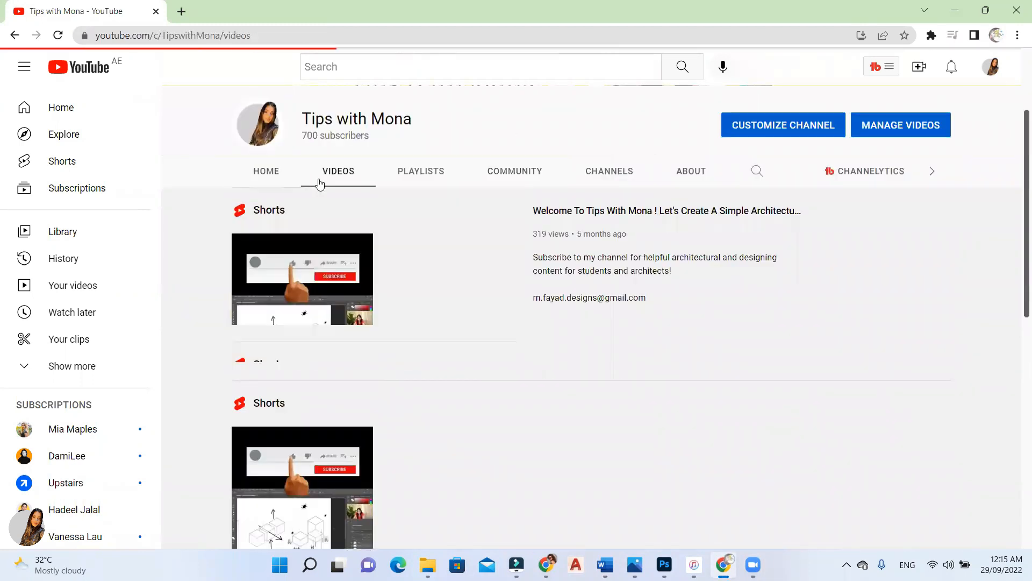
pyautogui.scroll(-3, 378, 235)
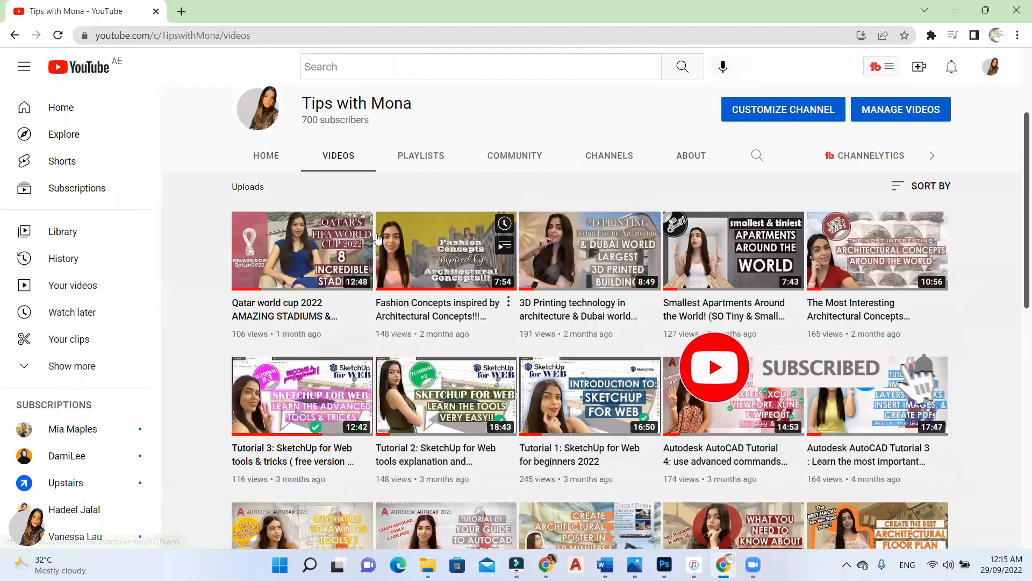
pyautogui.scroll(-5, 378, 239)
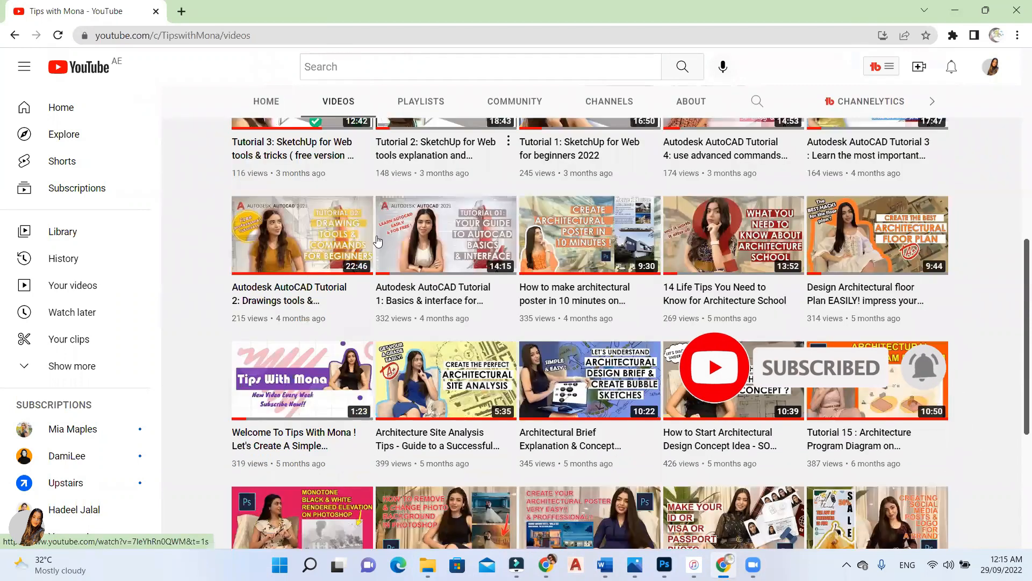
pyautogui.scroll(-5, 378, 241)
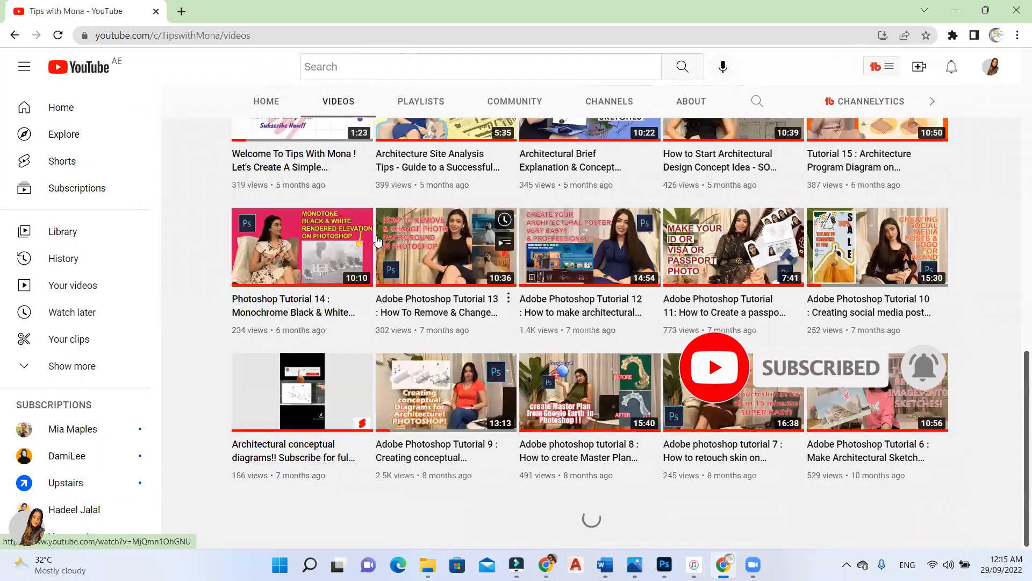
pyautogui.scroll(-2, 378, 242)
pyautogui.scroll(7, 378, 276)
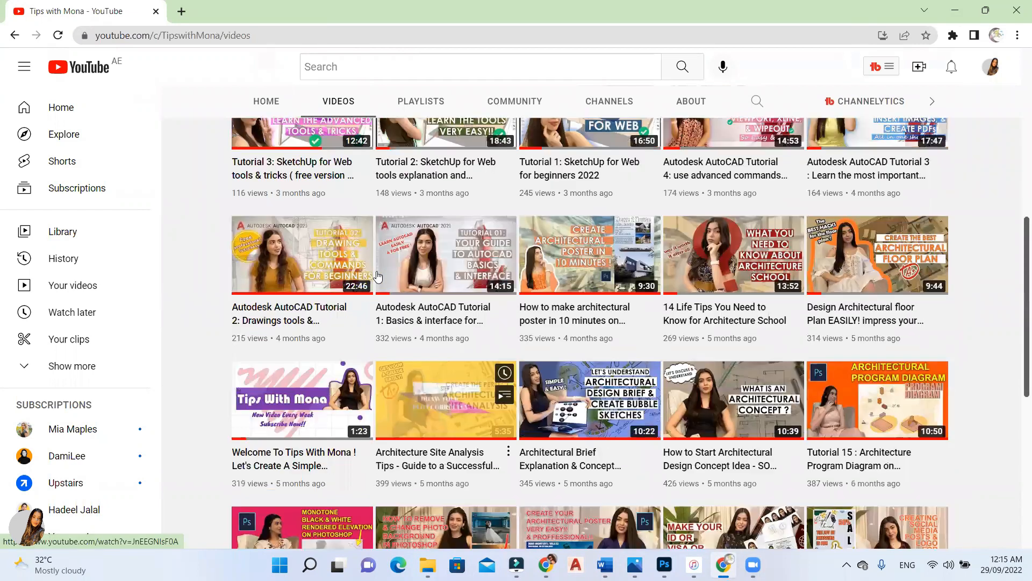
pyautogui.scroll(8, 387, 263)
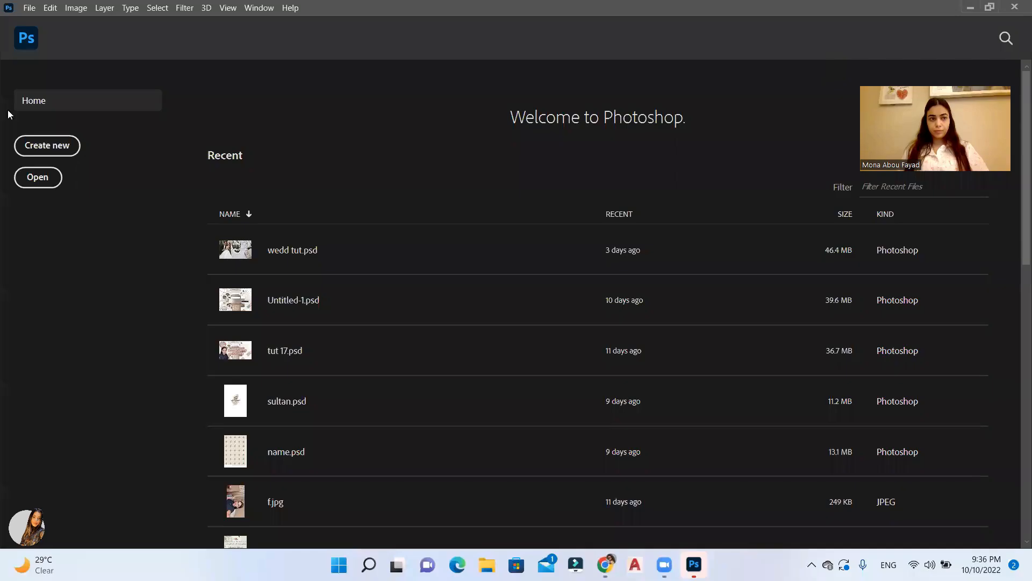
# Switch to Photoshop and create a new portrait A3 document, 297 x 420 mm at 300 pixels/inch in RGB Color
pyautogui.click(40, 144)
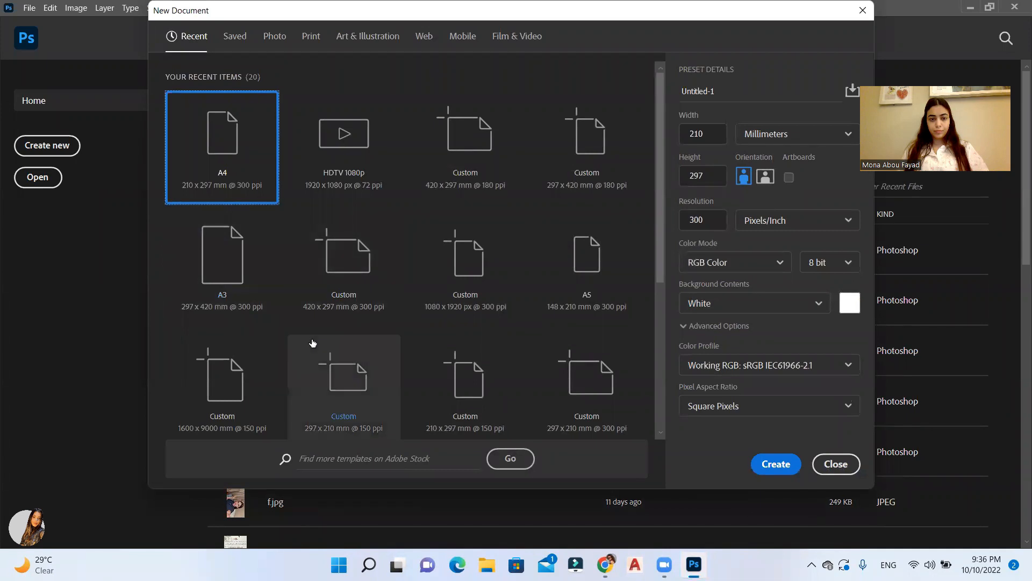
pyautogui.click(225, 259)
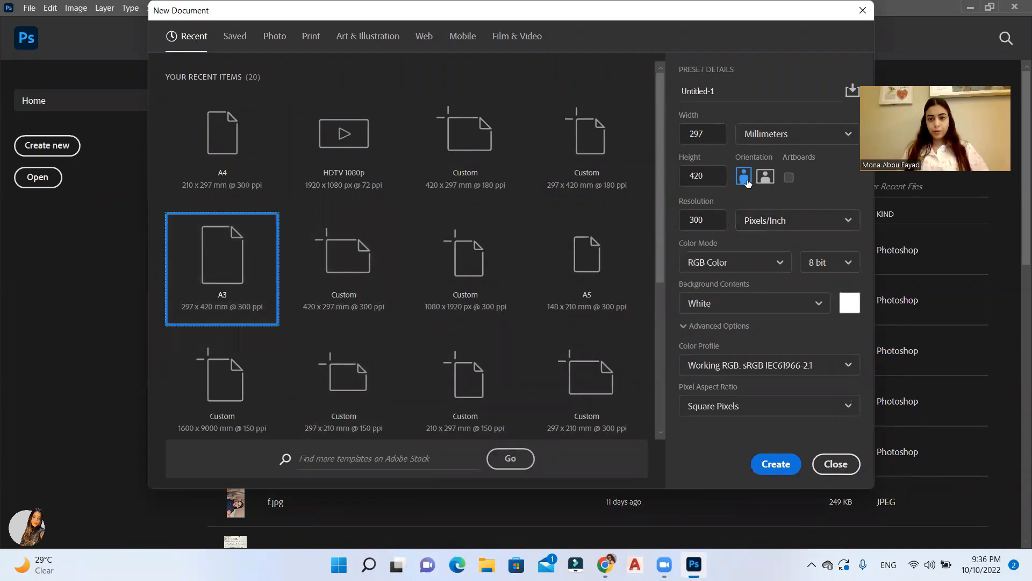
pyautogui.click(769, 466)
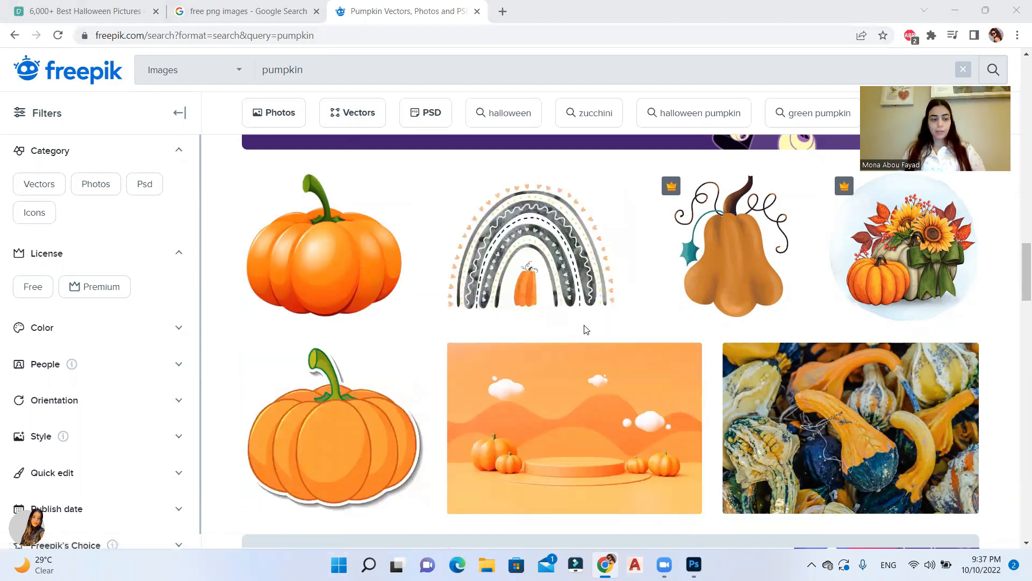
# Switch to Freepik's pumpkin results in the browser and download the free "Hand drawn halloween pumpkins collection" vector
pyautogui.scroll(5, 677, 303)
pyautogui.scroll(10, 677, 303)
pyautogui.scroll(-7, 677, 303)
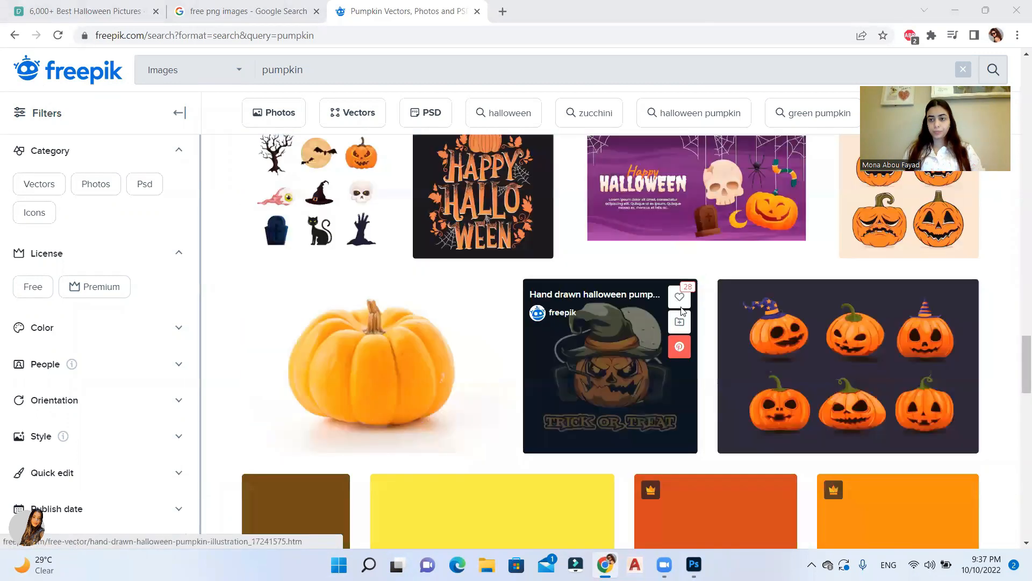
pyautogui.scroll(5, 678, 303)
pyautogui.click(904, 498)
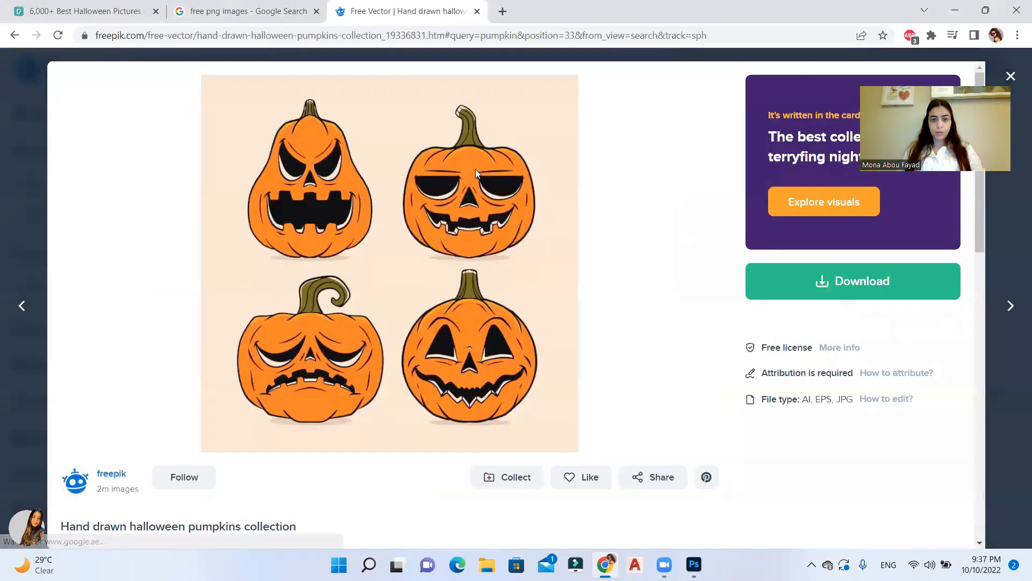
pyautogui.click(861, 286)
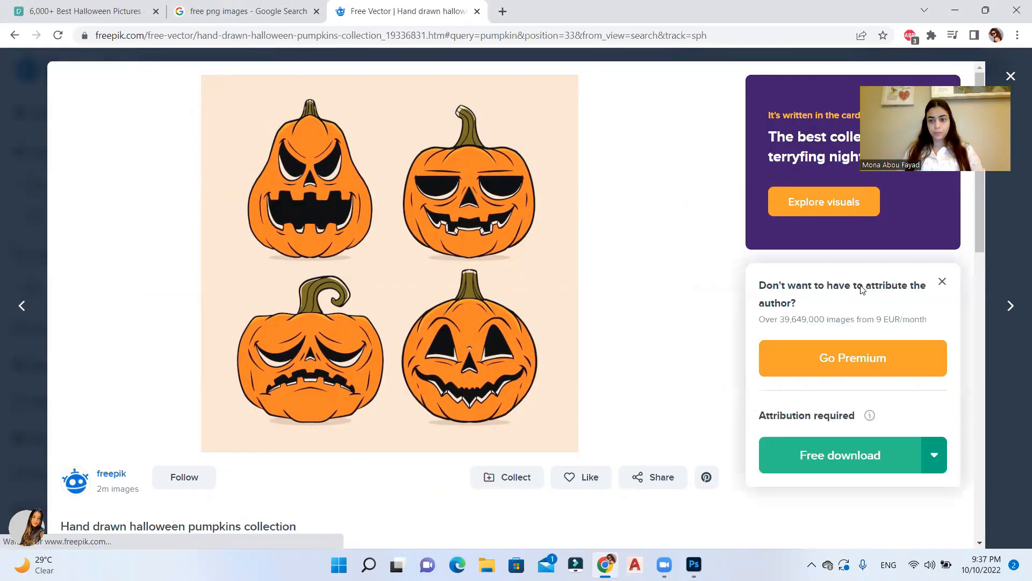
pyautogui.click(835, 458)
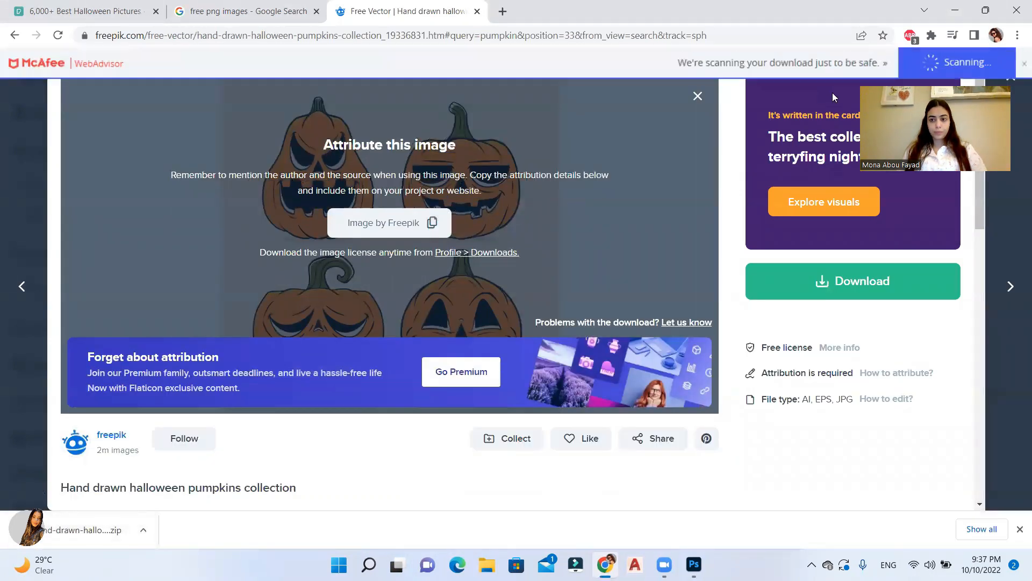
pyautogui.press('Escape')
# Replace the pumpkin search with an image search for "bats"
pyautogui.scroll(15, 410, 288)
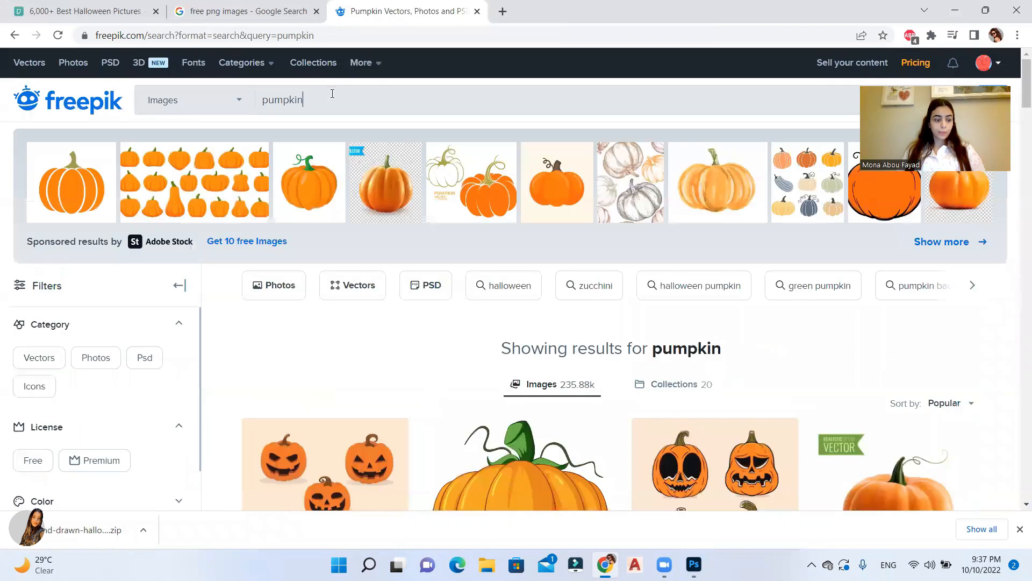
pyautogui.doubleClick(332, 94)
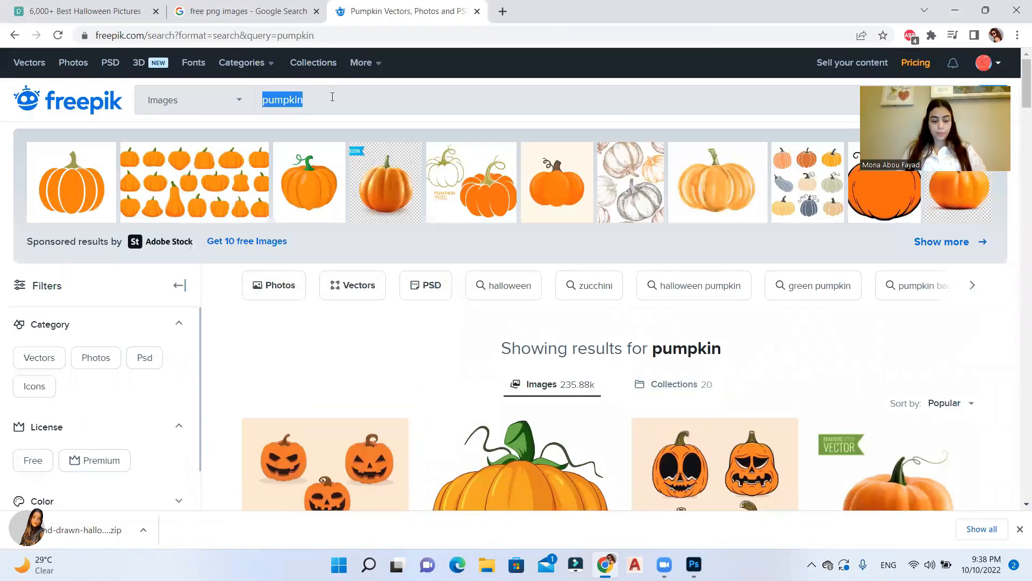
pyautogui.write('bats')
pyautogui.press('Return')
pyautogui.scroll(-2, 796, 489)
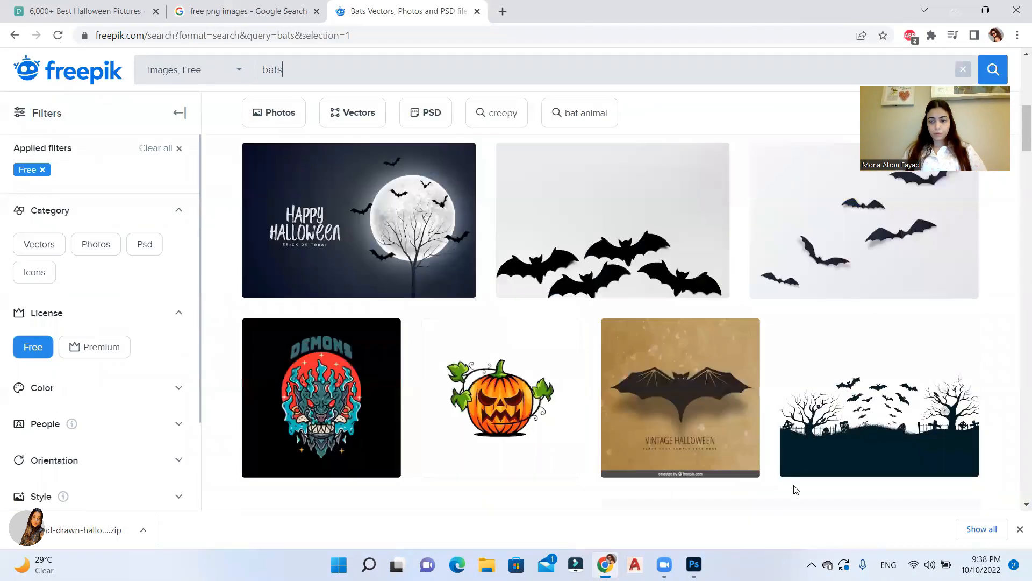
# Download the free photo "Top view frame with bats and copy-space" and return to the search results
pyautogui.scroll(-1, 796, 484)
pyautogui.scroll(-5, 594, 231)
pyautogui.scroll(5, 593, 268)
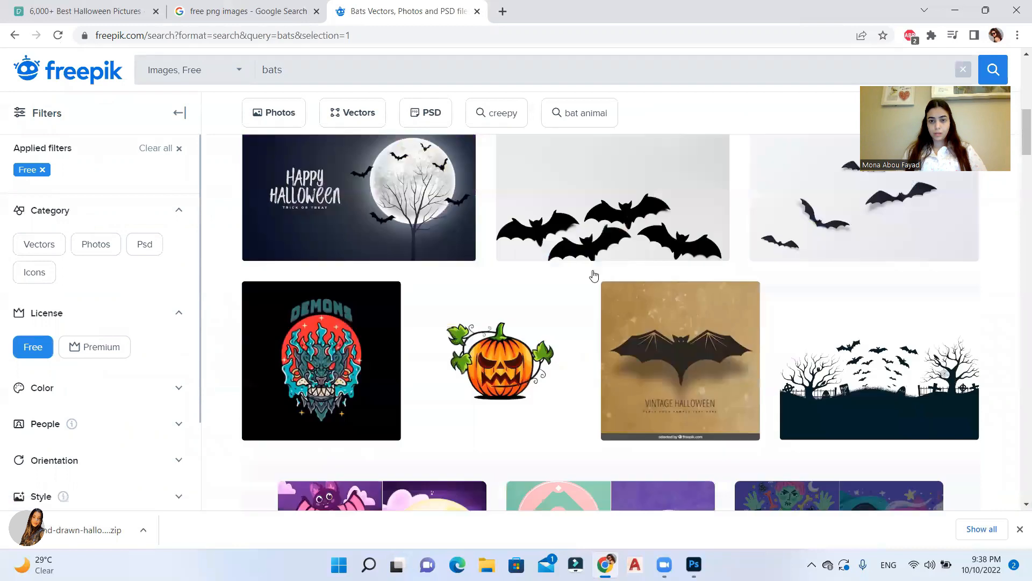
pyautogui.scroll(1, 595, 263)
pyautogui.click(594, 257)
pyautogui.click(822, 452)
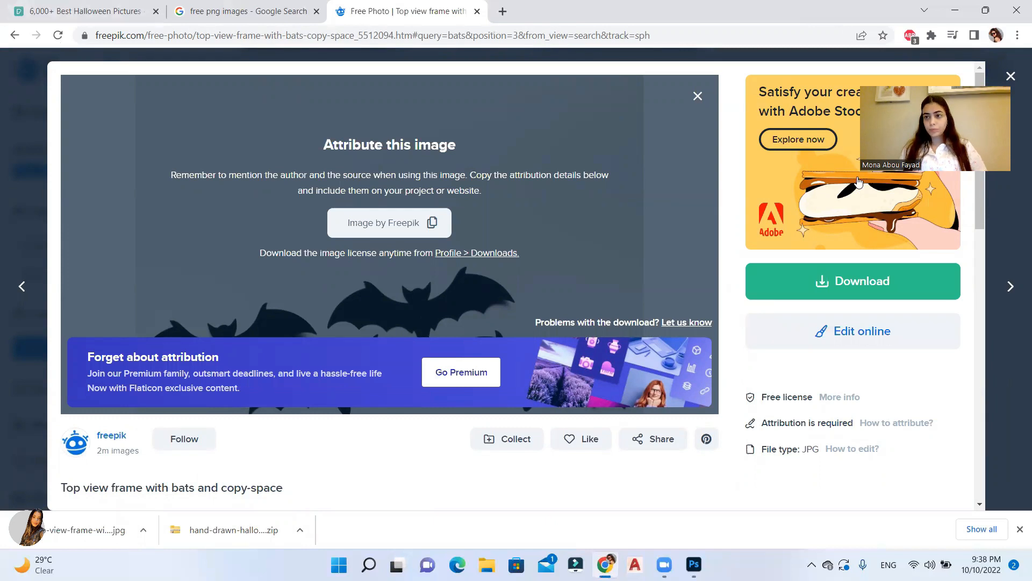
pyautogui.press('Escape')
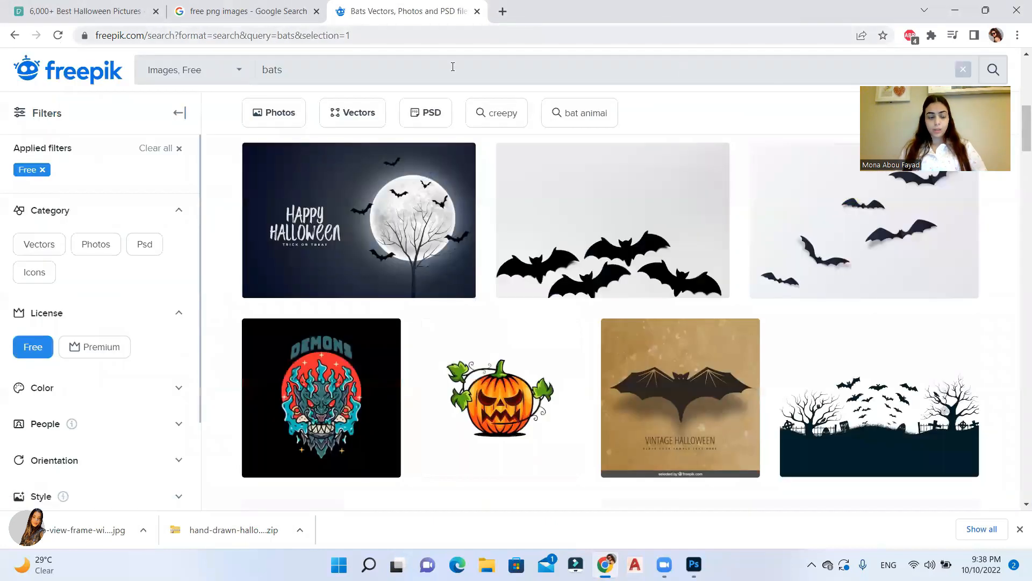
# Search for "black cat" and download the free "Flat halloween black cats collection" vector
pyautogui.click(453, 67)
pyautogui.write('black ')
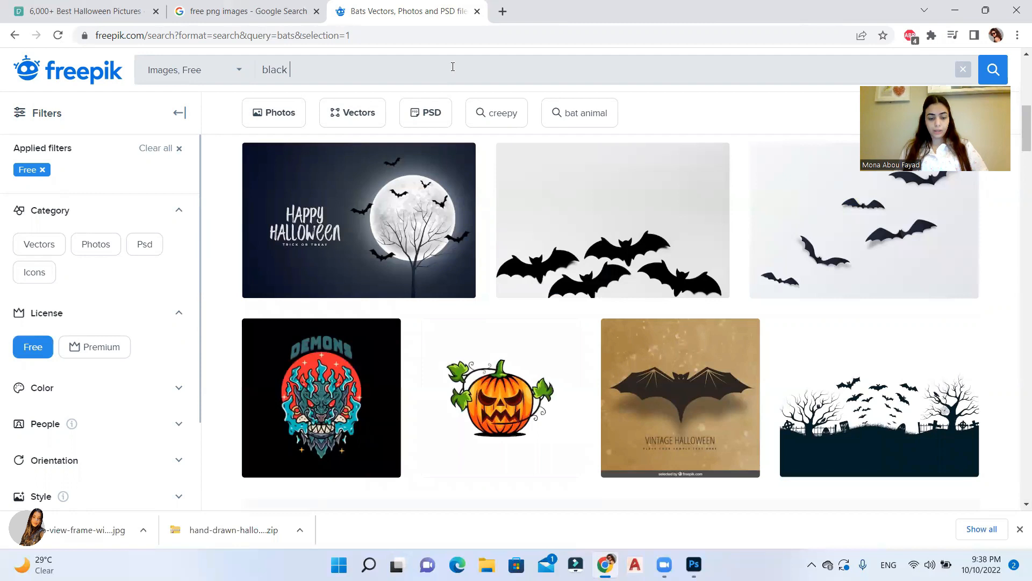
pyautogui.write('cat')
pyautogui.press('Return')
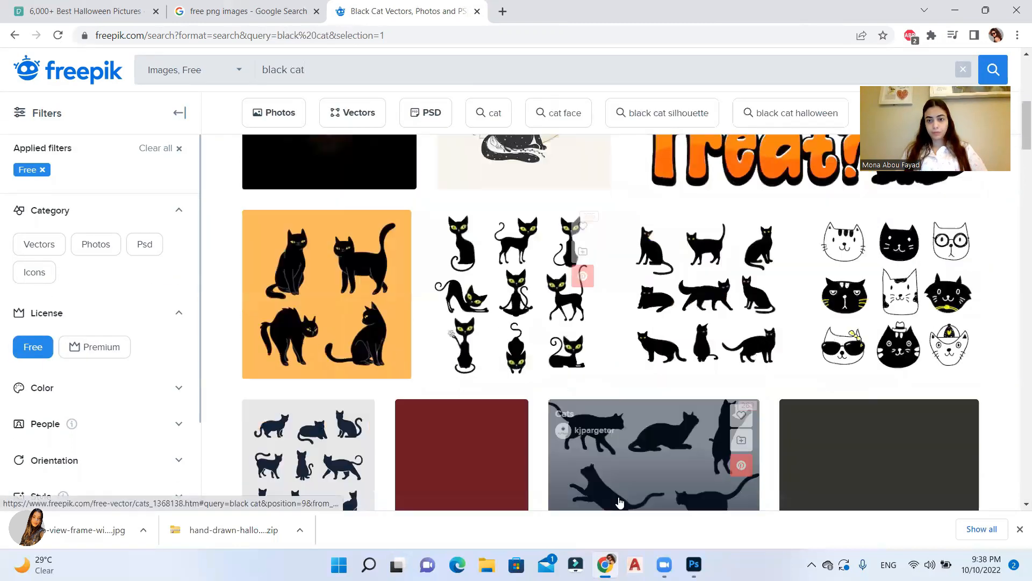
pyautogui.scroll(-3, 583, 272)
pyautogui.click(439, 387)
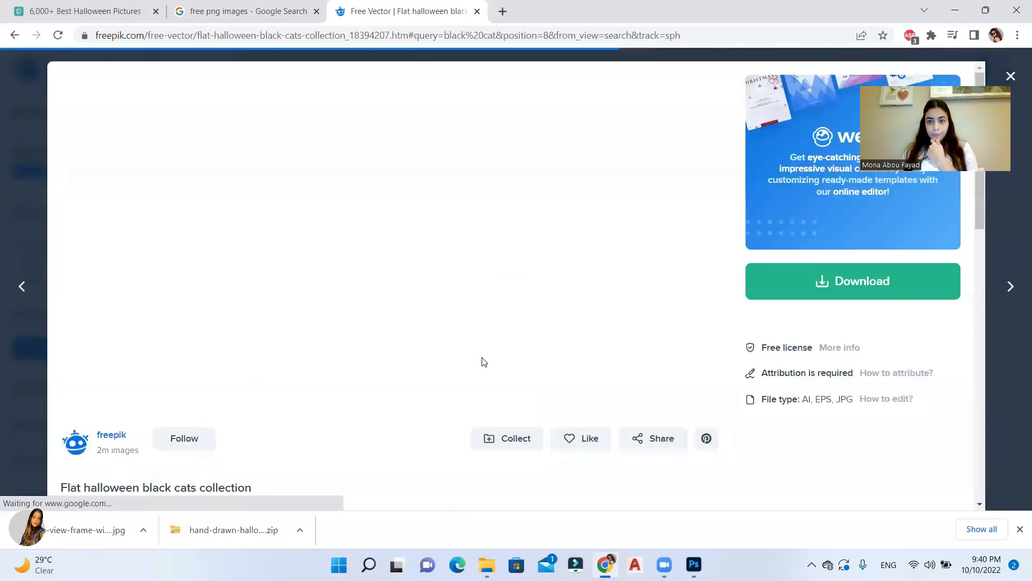
pyautogui.click(830, 456)
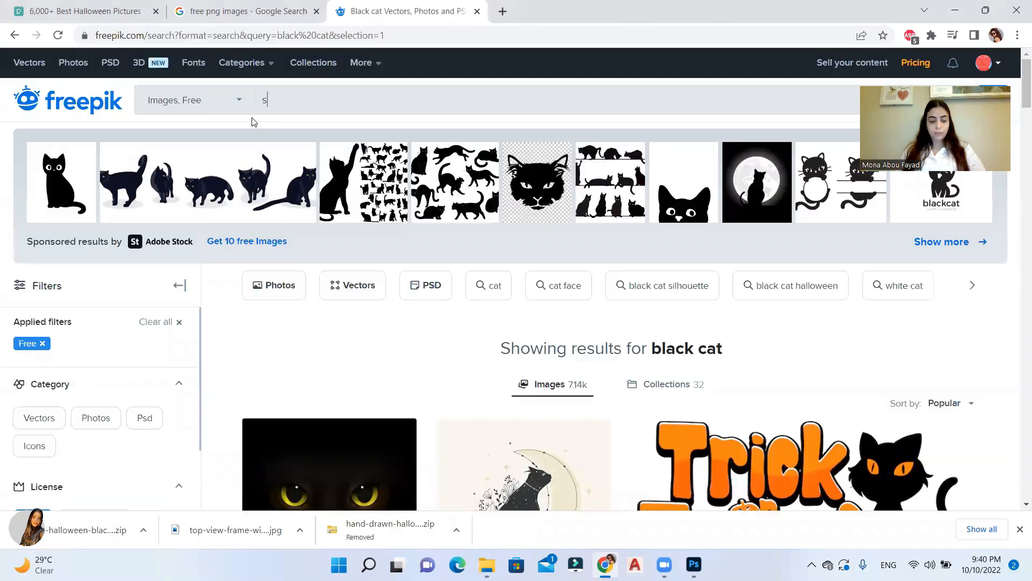
# Search for "skeleton" and download the free vector set of hand drawn skulls
pyautogui.write('keleton')
pyautogui.press('Return')
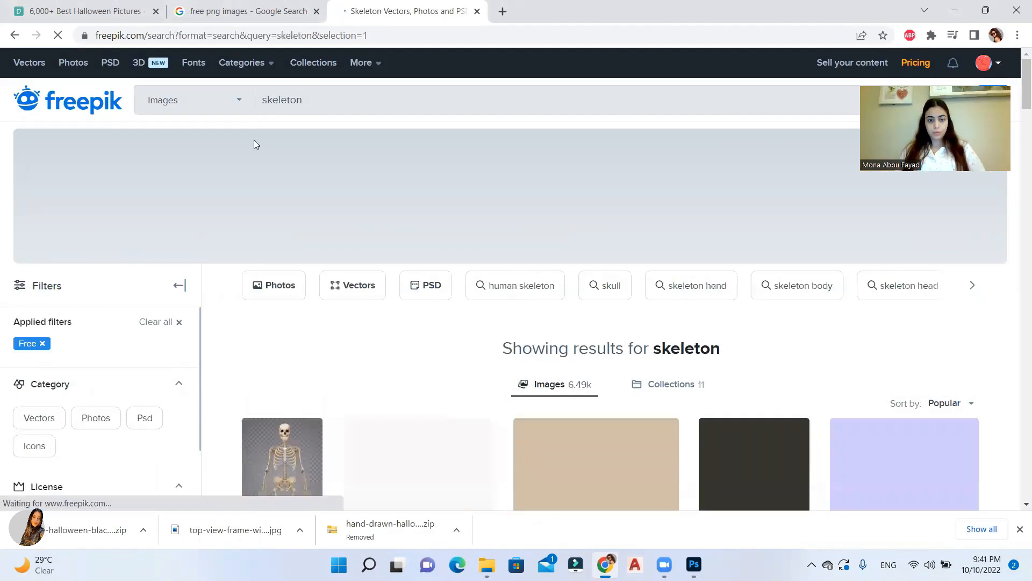
pyautogui.scroll(-20, 516, 323)
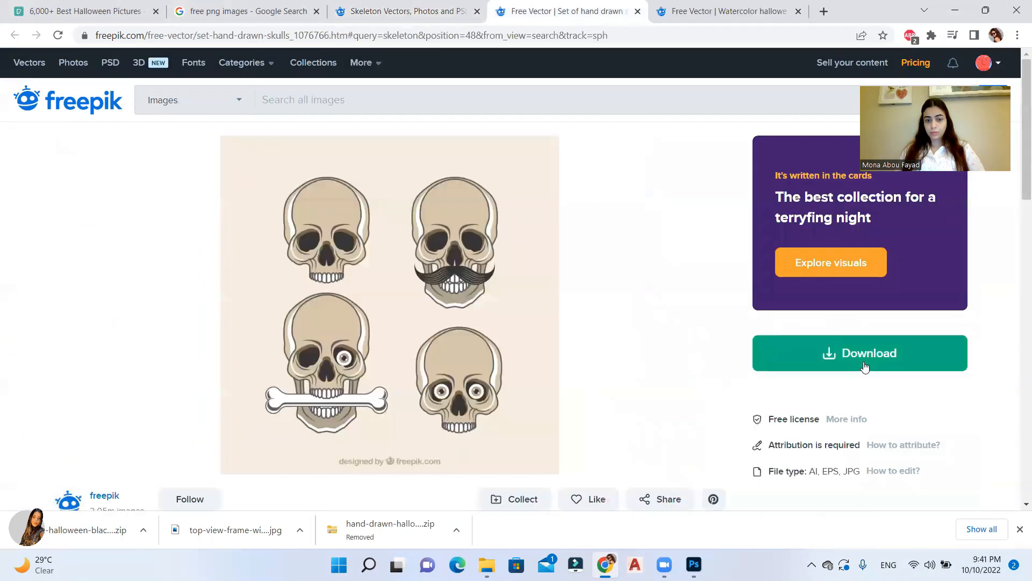
pyautogui.click(864, 365)
pyautogui.scroll(-2, 820, 457)
pyautogui.click(821, 457)
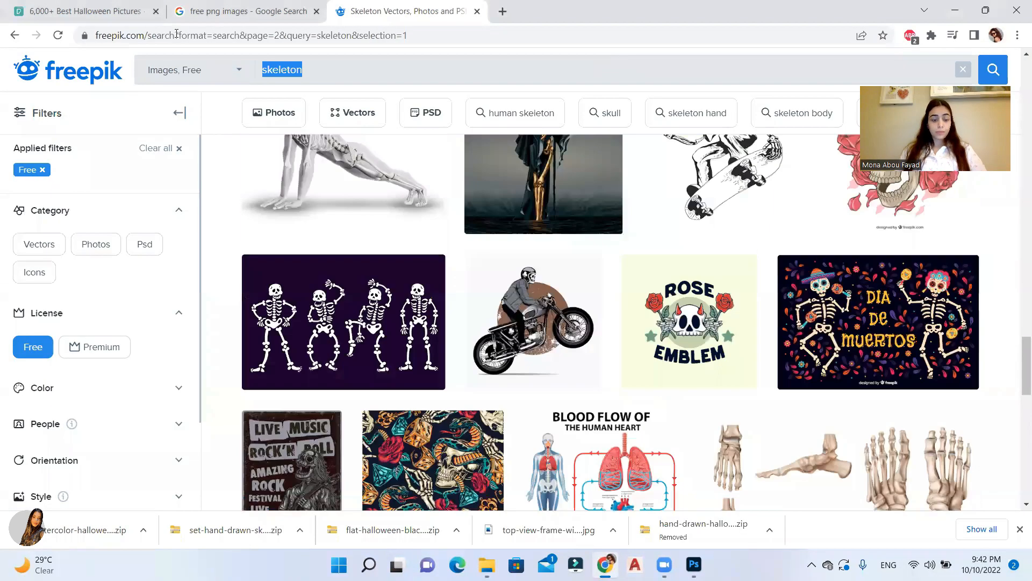
# Search for "trick or treat" and open the orange "Trick or treat lettering" vector with bats in a new tab
pyautogui.write('trick')
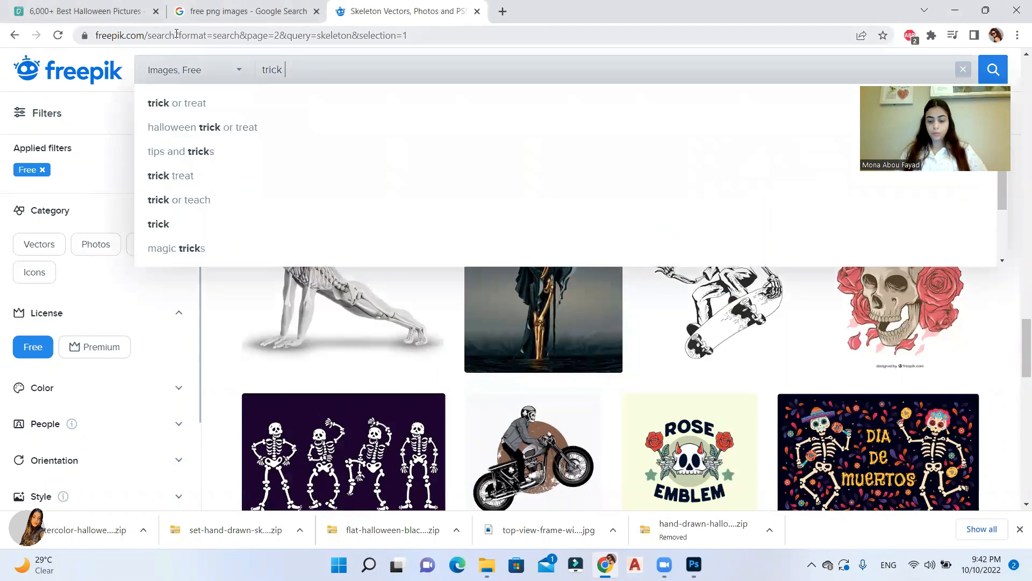
pyautogui.click(177, 102)
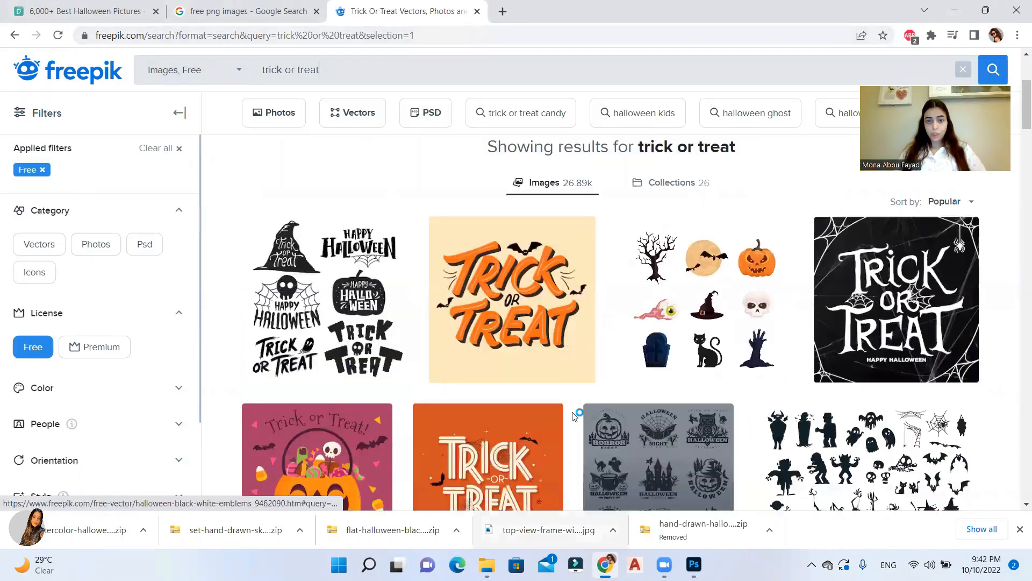
pyautogui.rightClick(524, 286)
pyautogui.click(554, 293)
# Find the black "Happy halloween lettering" set in the results, download it as a free vector from its own tab, and close that tab
pyautogui.scroll(-5, 534, 394)
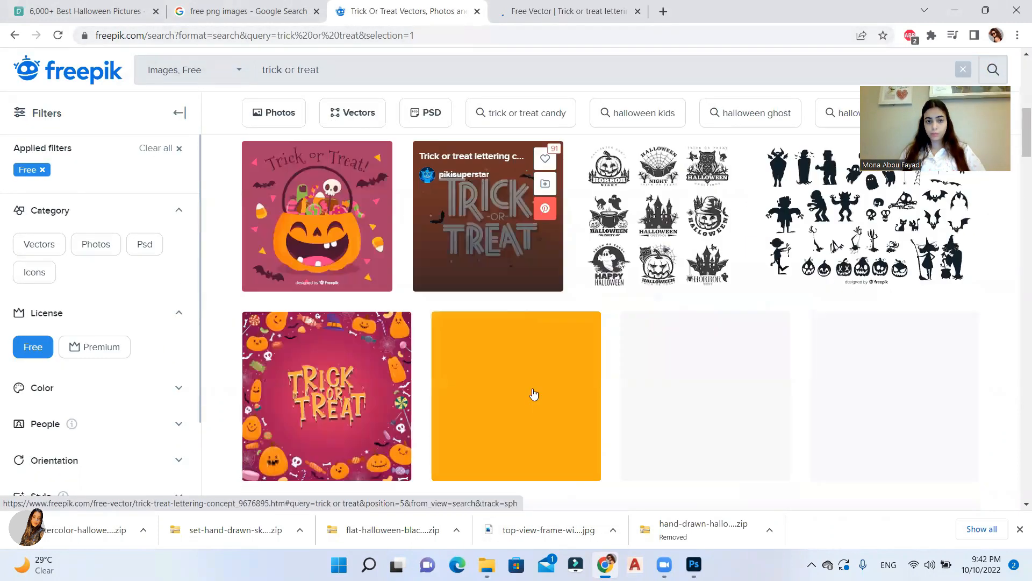
pyautogui.scroll(-3, 505, 301)
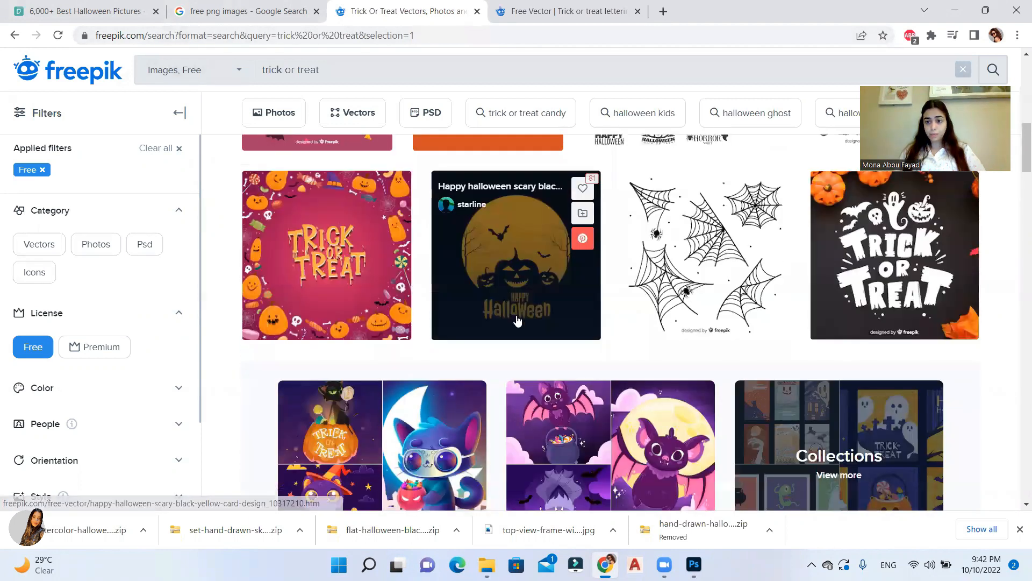
pyautogui.scroll(-7, 516, 321)
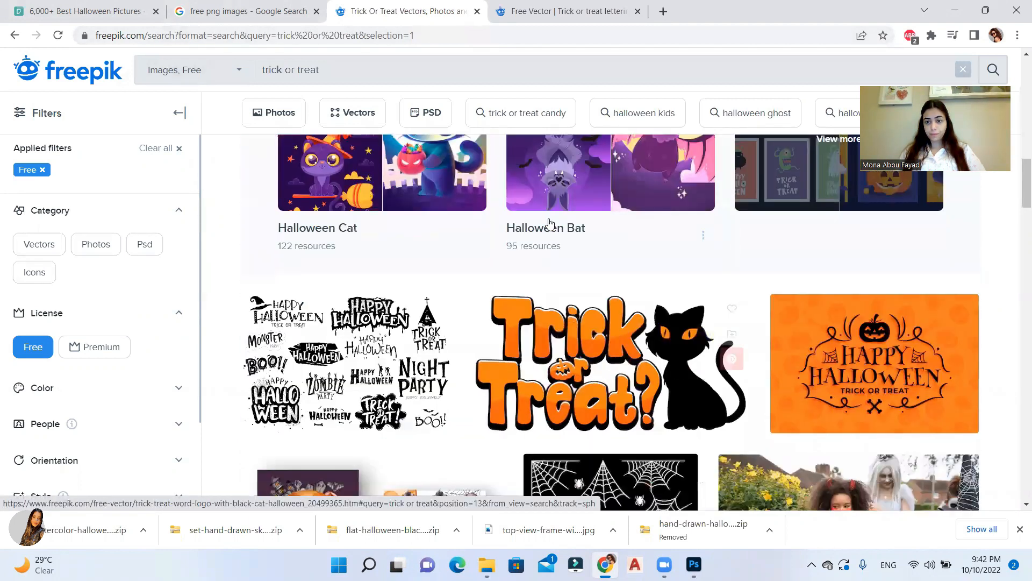
pyautogui.scroll(-5, 550, 224)
pyautogui.scroll(2, 549, 226)
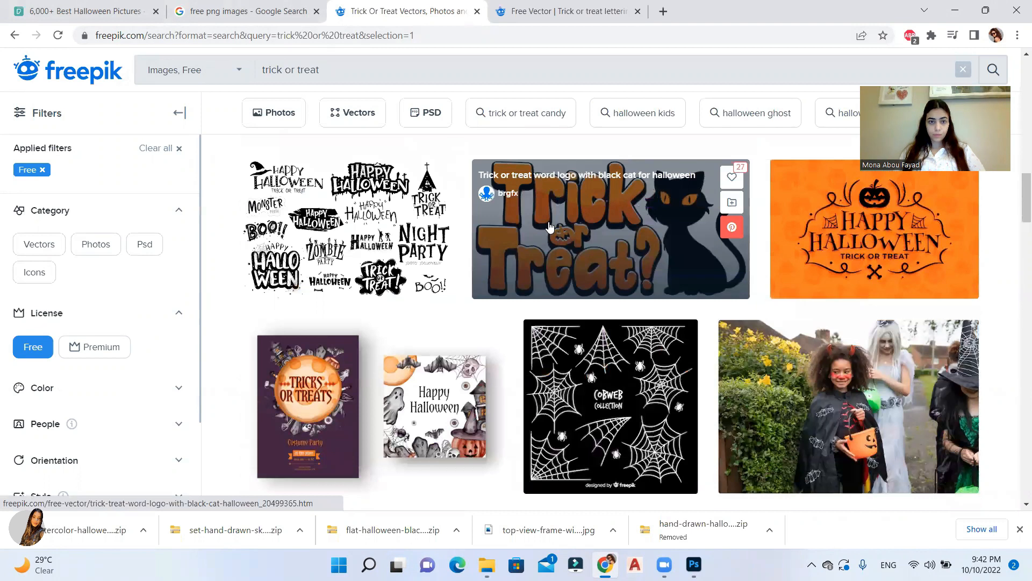
pyautogui.rightClick(370, 201)
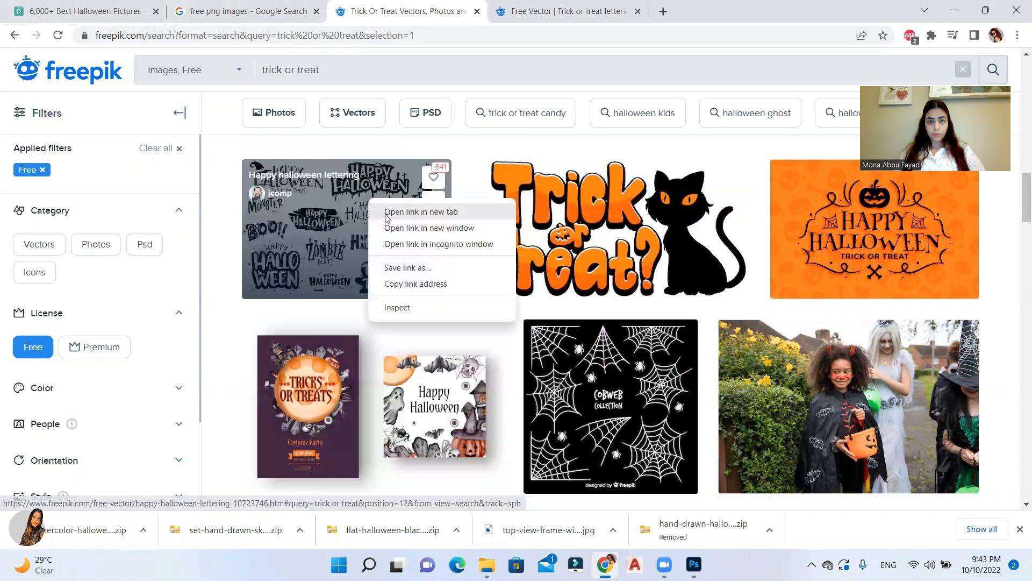
pyautogui.click(421, 211)
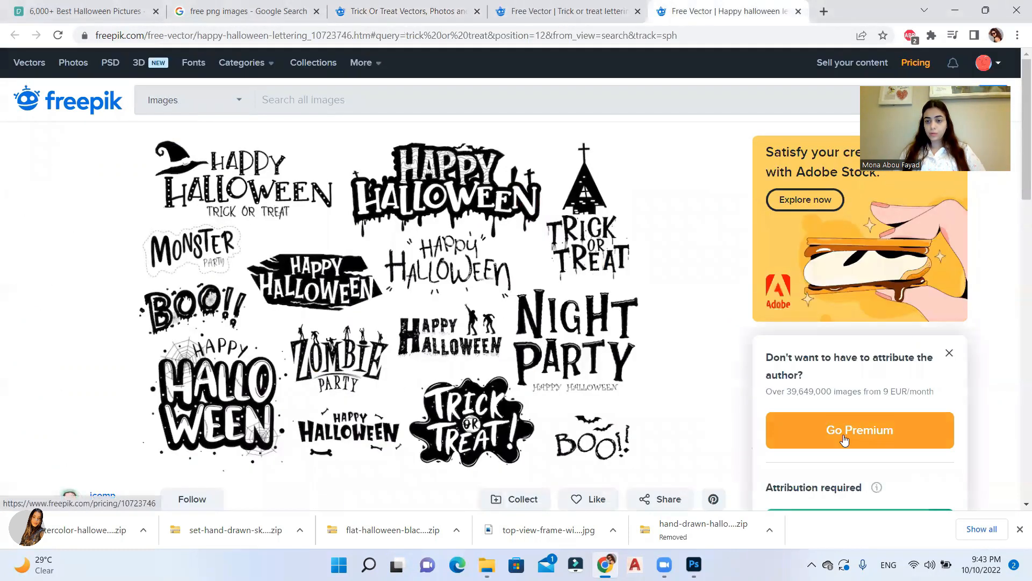
pyautogui.scroll(-1, 844, 439)
pyautogui.click(847, 460)
pyautogui.click(798, 12)
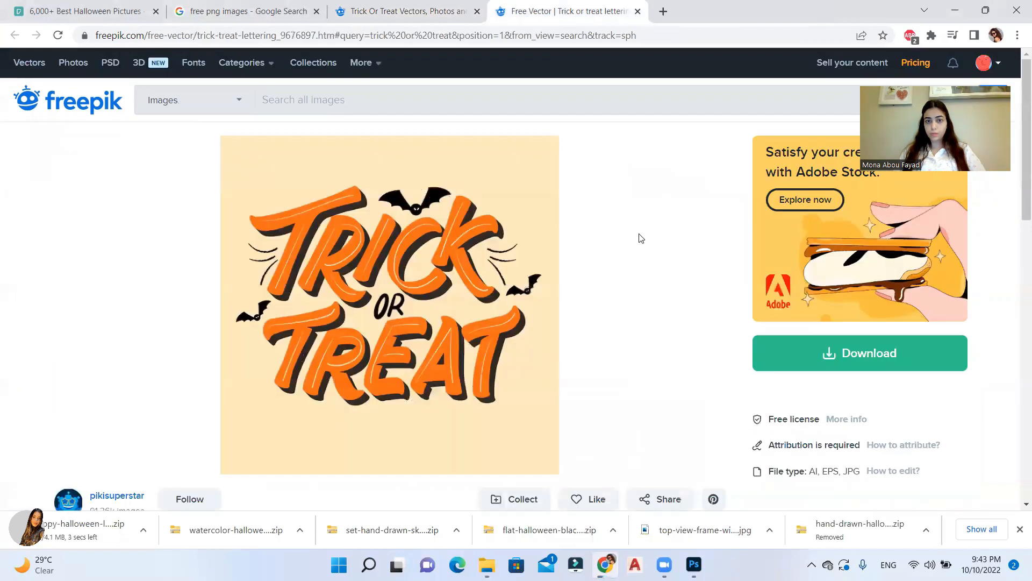
# Download the orange "Trick or treat lettering" vector under the free attribution licence and close its tab
pyautogui.click(914, 368)
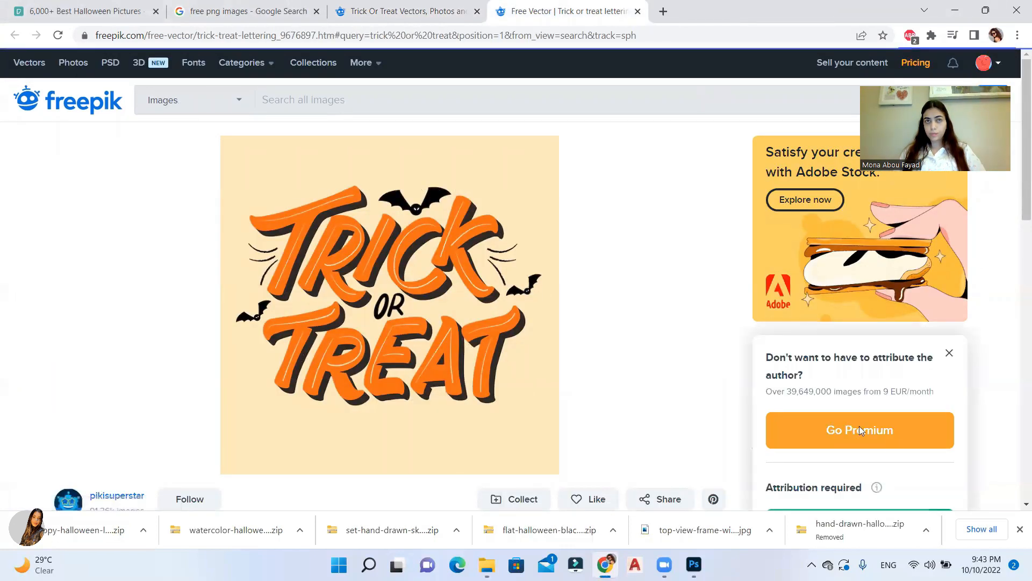
pyautogui.scroll(-2, 470, 220)
pyautogui.click(638, 11)
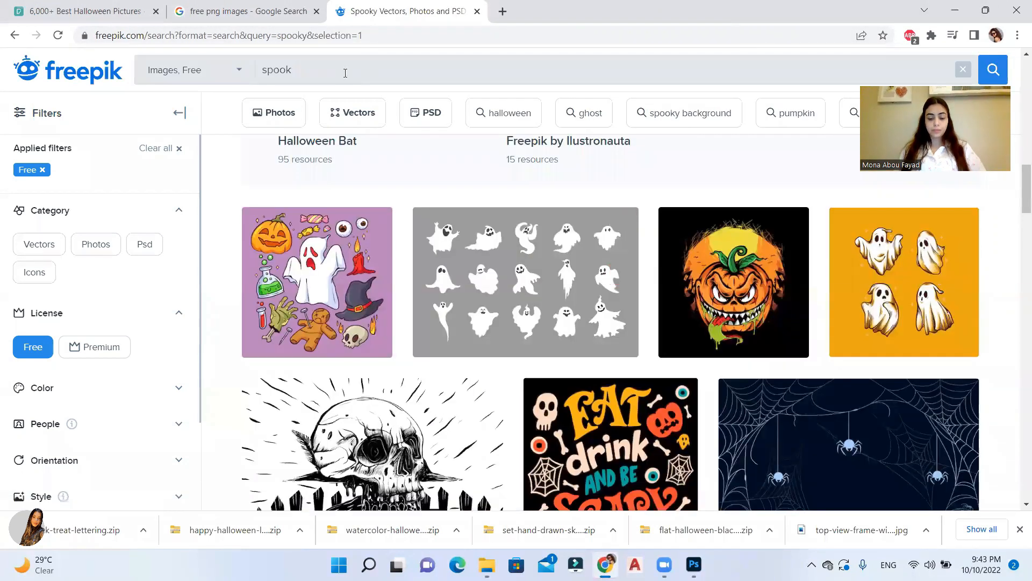
# Search for "spooky" and download the free "Flat halloween ghosts collection" vector
pyautogui.click(345, 72)
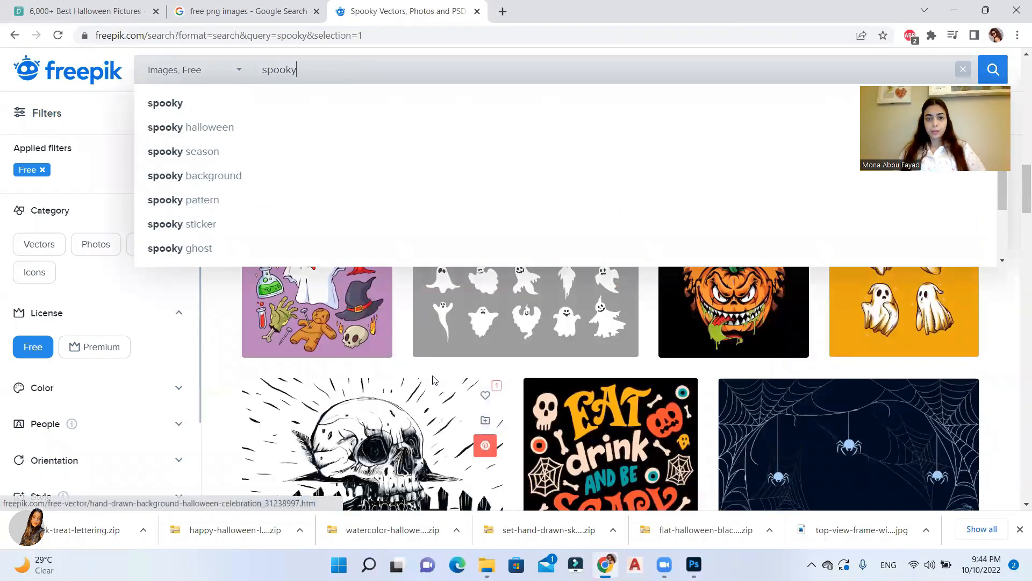
pyautogui.press('Return')
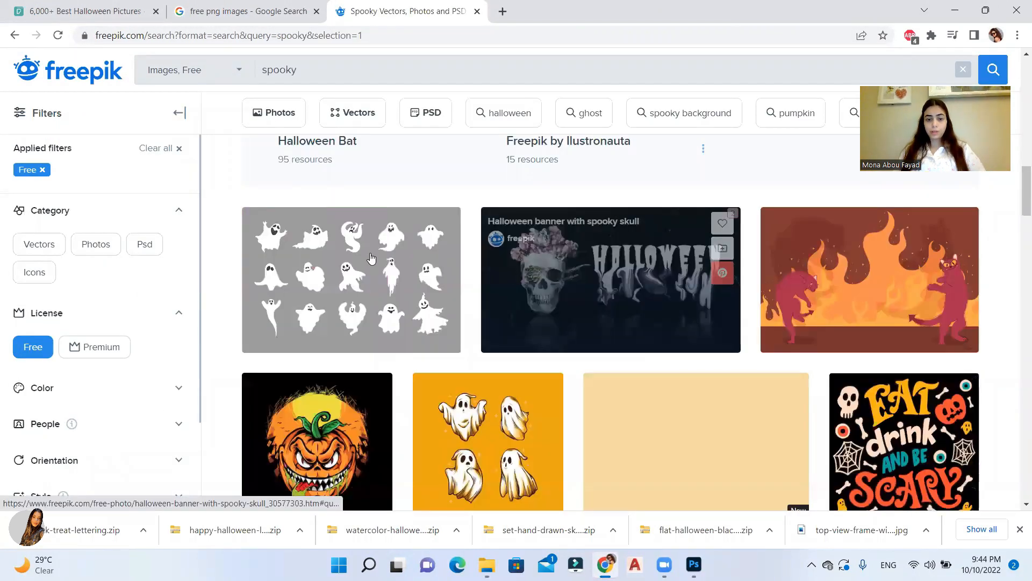
pyautogui.click(338, 296)
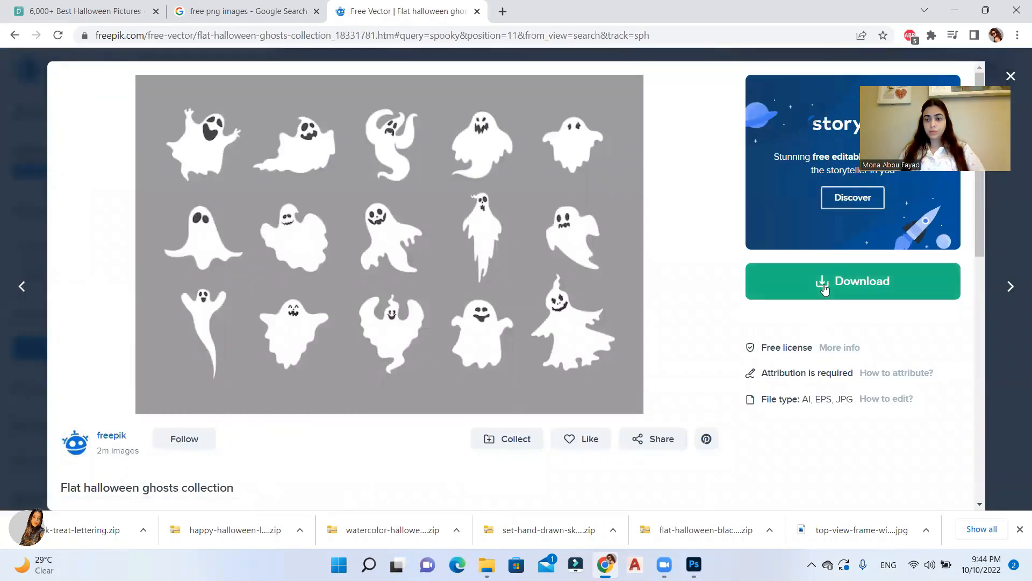
pyautogui.click(825, 289)
pyautogui.click(853, 454)
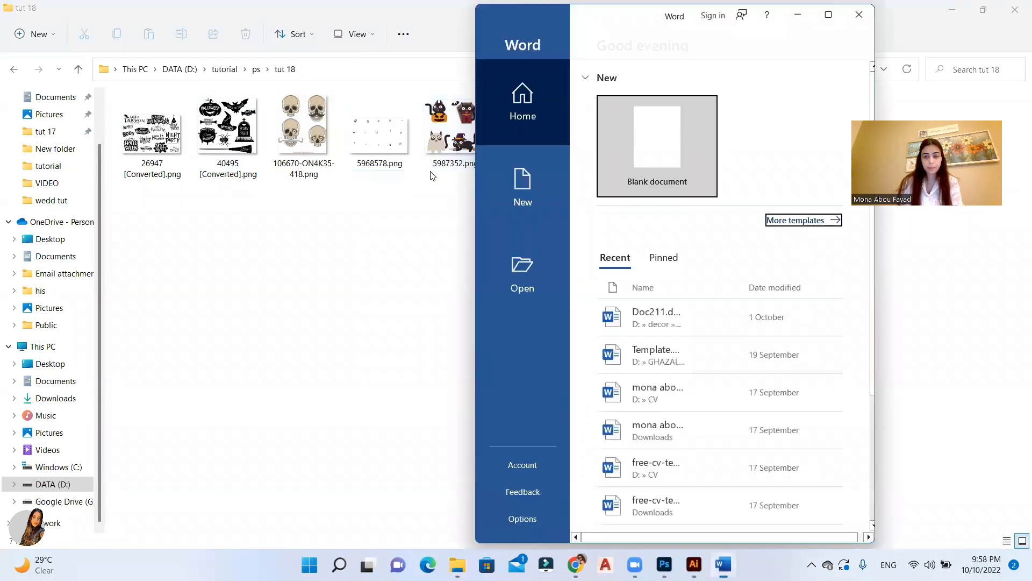
# Create a blank Word document, dismiss the licence notice, and write an opening line inviting guests to the host's house
pyautogui.click(753, 147)
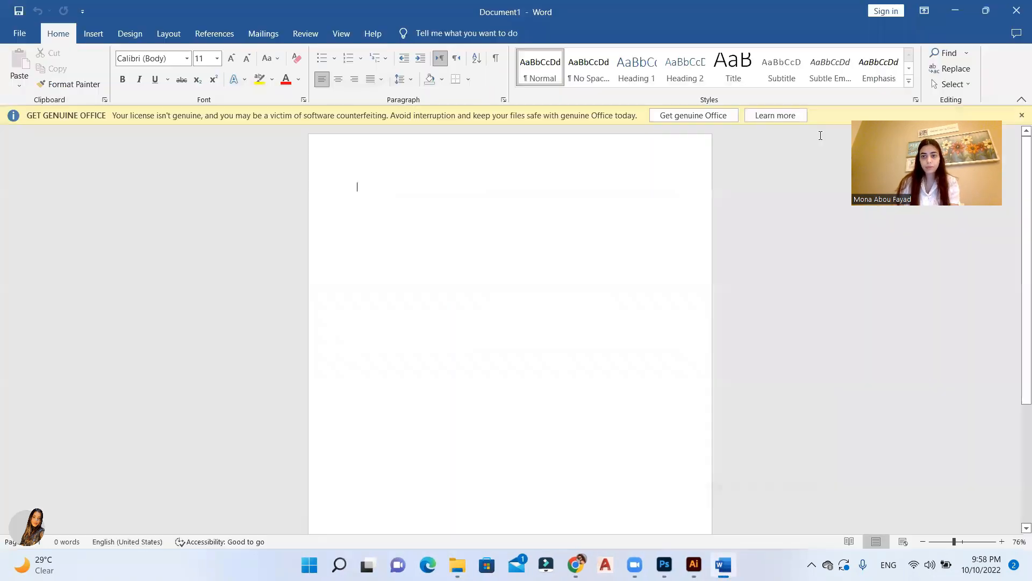
pyautogui.click(1020, 116)
pyautogui.write('You are invited to Mona’s house')
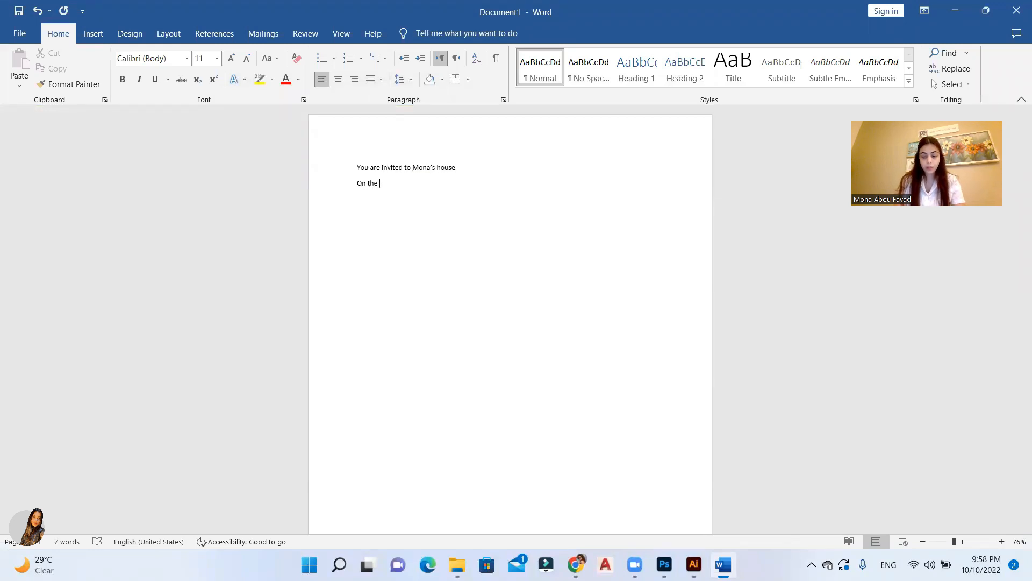
# Add the lines "On the 30th of October", "To celebrate the Halloween", "Pick your costume and make it look as spooky as you can!" and "See you!"
pyautogui.write('th of Octo')
pyautogui.press('Return')
pyautogui.press('Return')
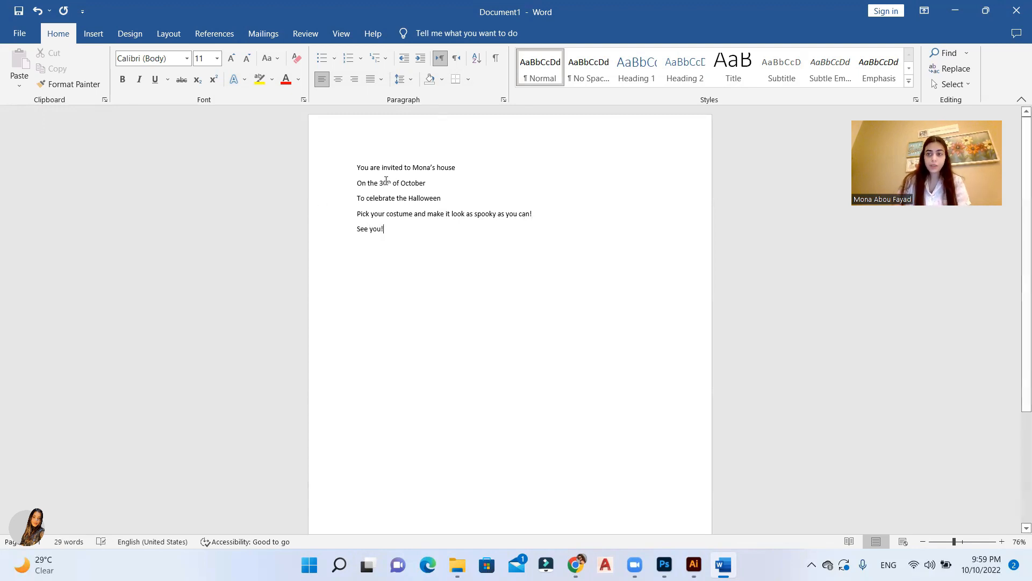
pyautogui.click(961, 5)
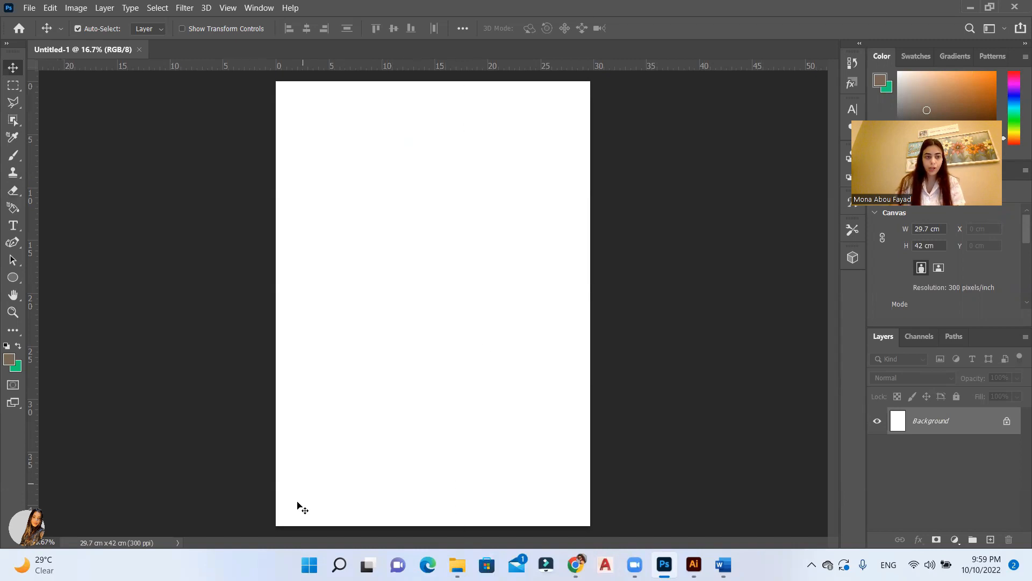
# In Photoshop, edit the Gradient tool's gradient and set its starting colour stop to orange ff8a00
pyautogui.click(7, 335)
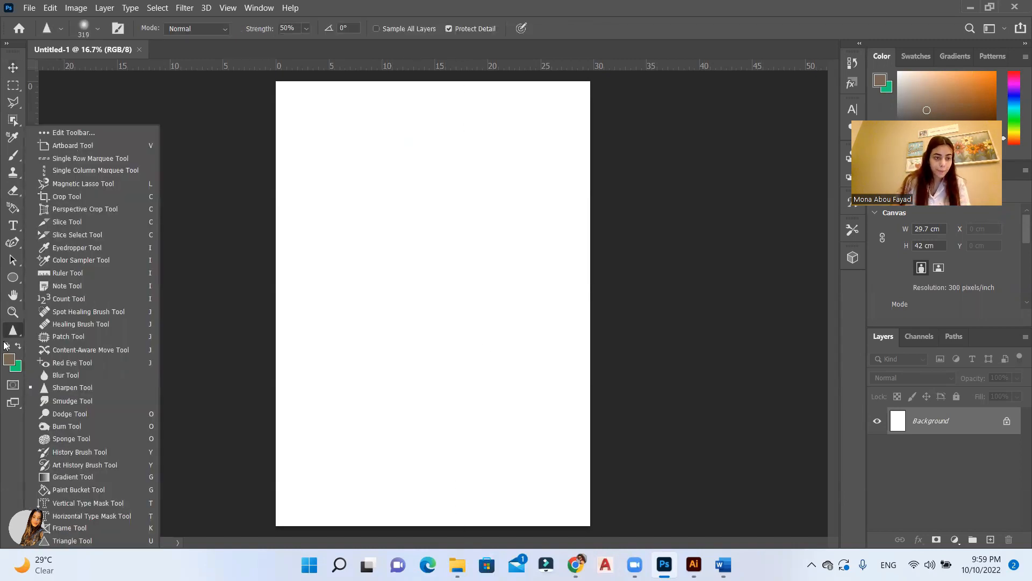
pyautogui.click(70, 477)
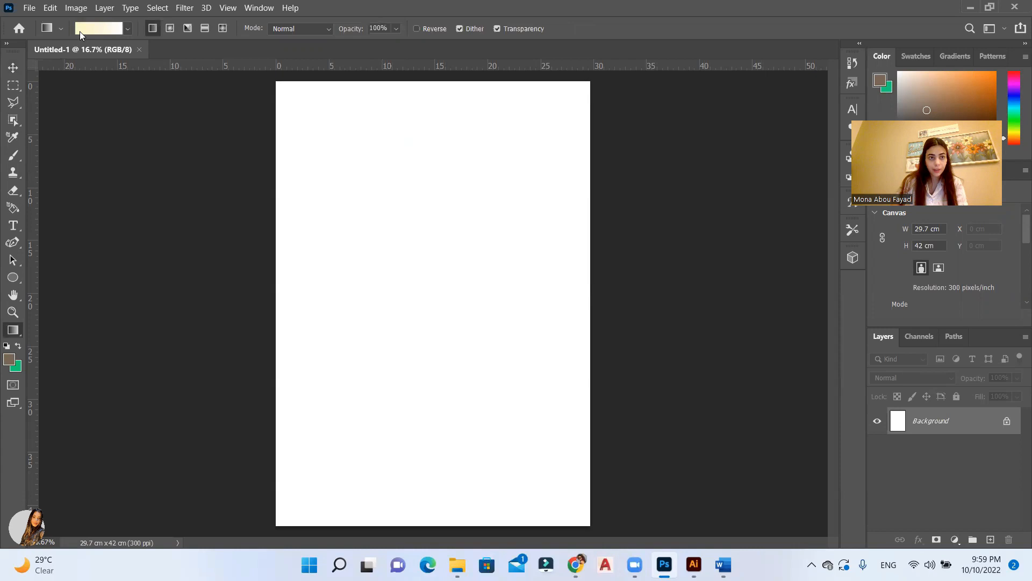
pyautogui.click(107, 27)
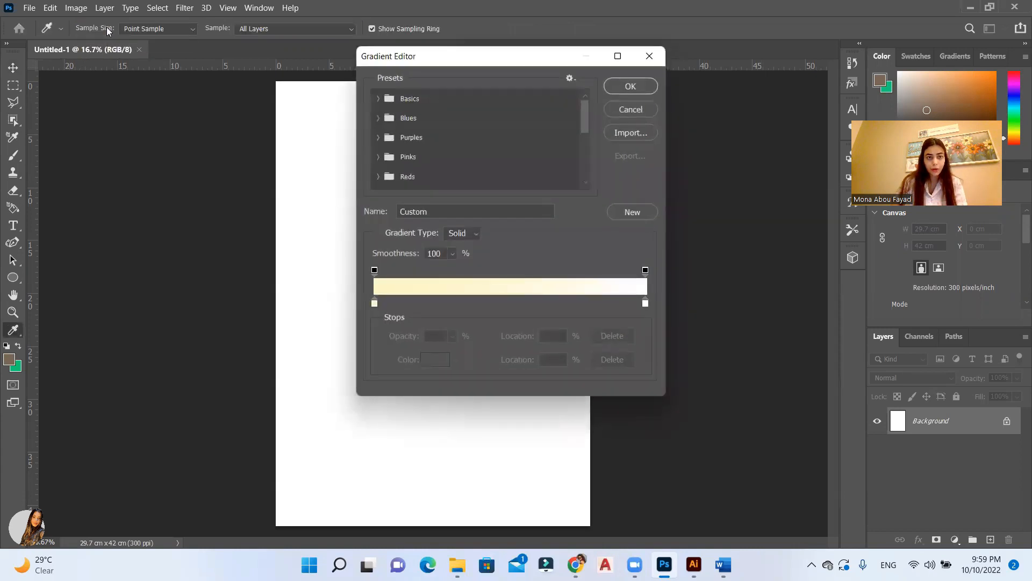
pyautogui.doubleClick(374, 304)
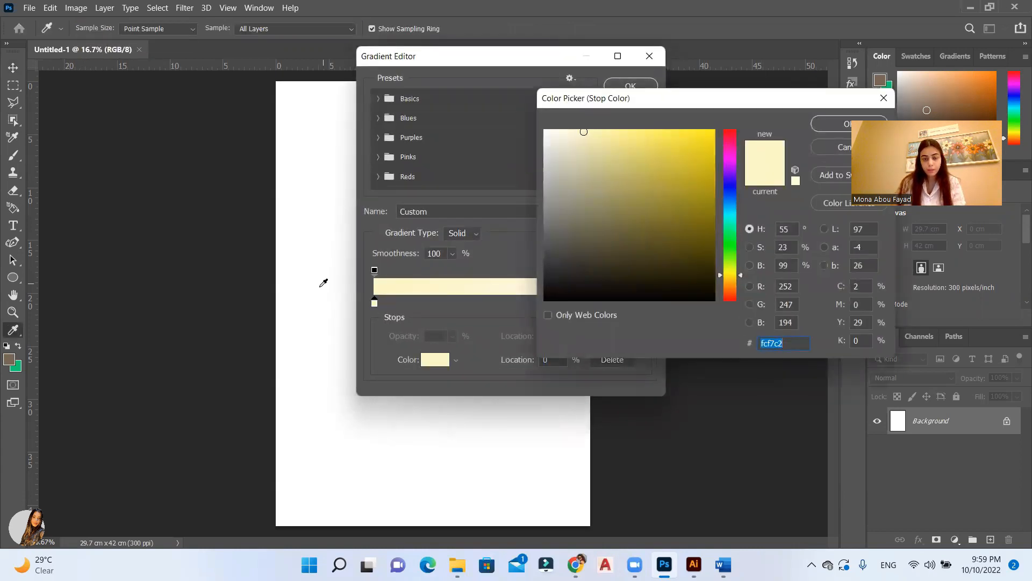
pyautogui.click(731, 287)
pyautogui.moveTo(705, 156); pyautogui.dragTo(725, 124)
pyautogui.moveTo(732, 282); pyautogui.dragTo(730, 284)
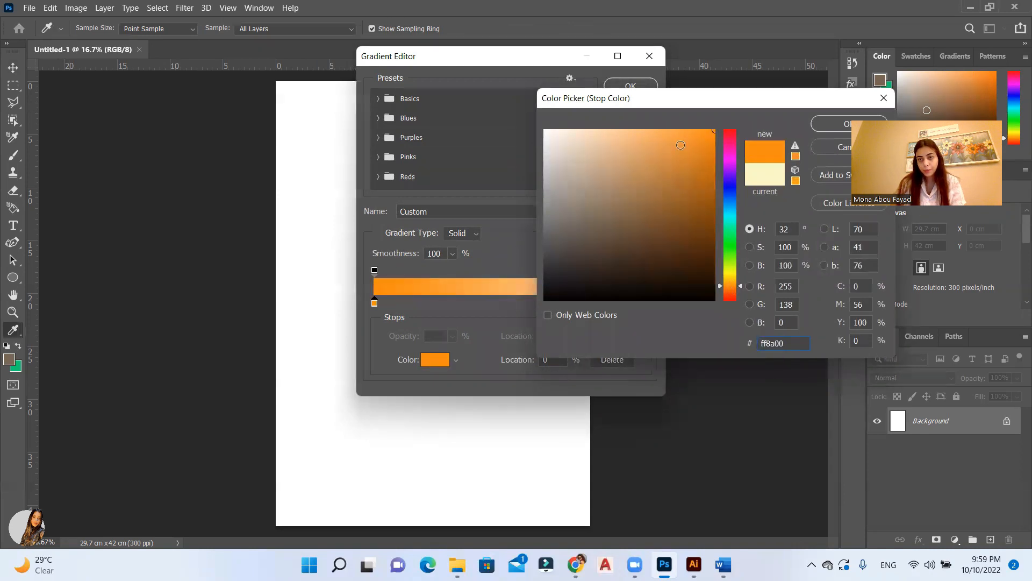
pyautogui.click(835, 131)
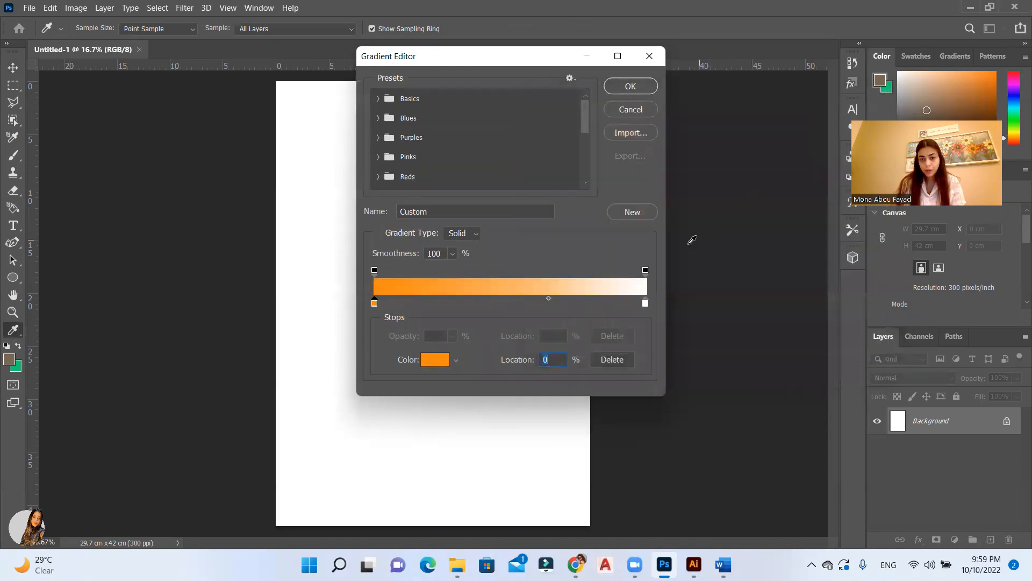
# Set the gradient's end colour stop to black 000000, move the midpoint to 46%, and accept the gradient
pyautogui.doubleClick(646, 305)
pyautogui.write('000000')
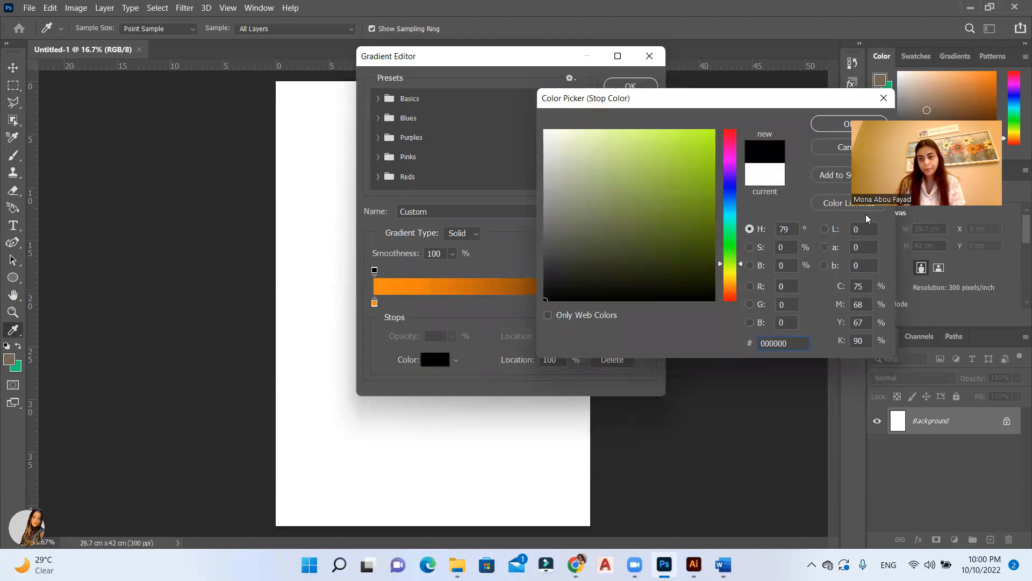
pyautogui.press('Return')
pyautogui.moveTo(510, 299); pyautogui.dragTo(505, 304)
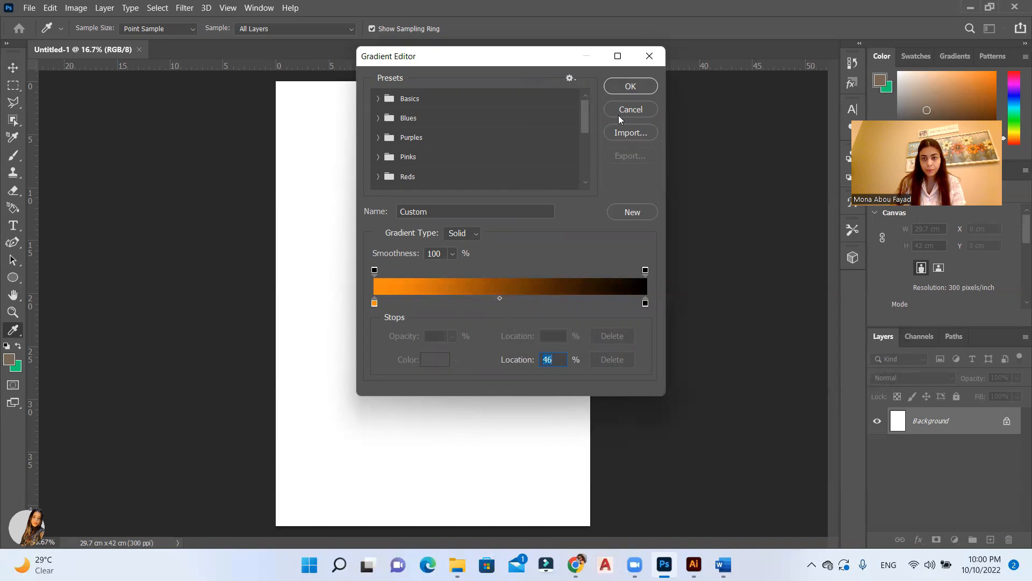
pyautogui.click(630, 86)
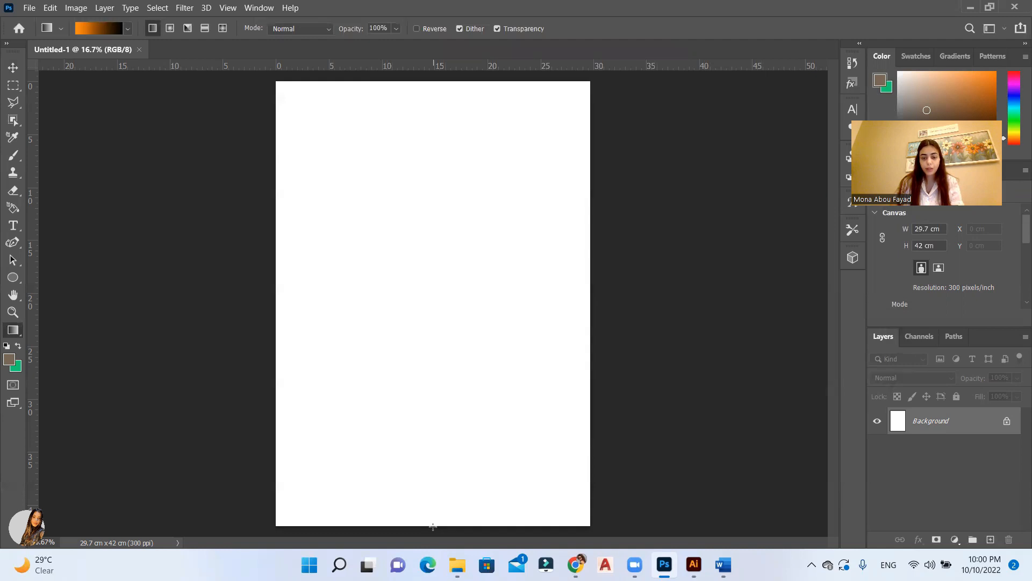
# Fill the background with a vertical linear gradient, orange at the page's bottom edge and black at its top
pyautogui.moveTo(426, 151); pyautogui.dragTo(423, 140)
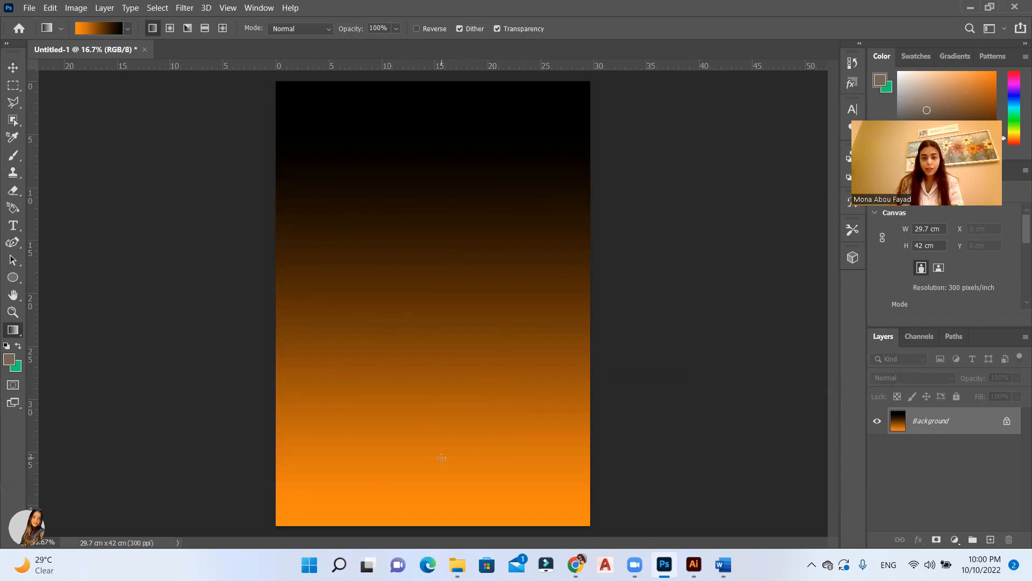
pyautogui.click(13, 67)
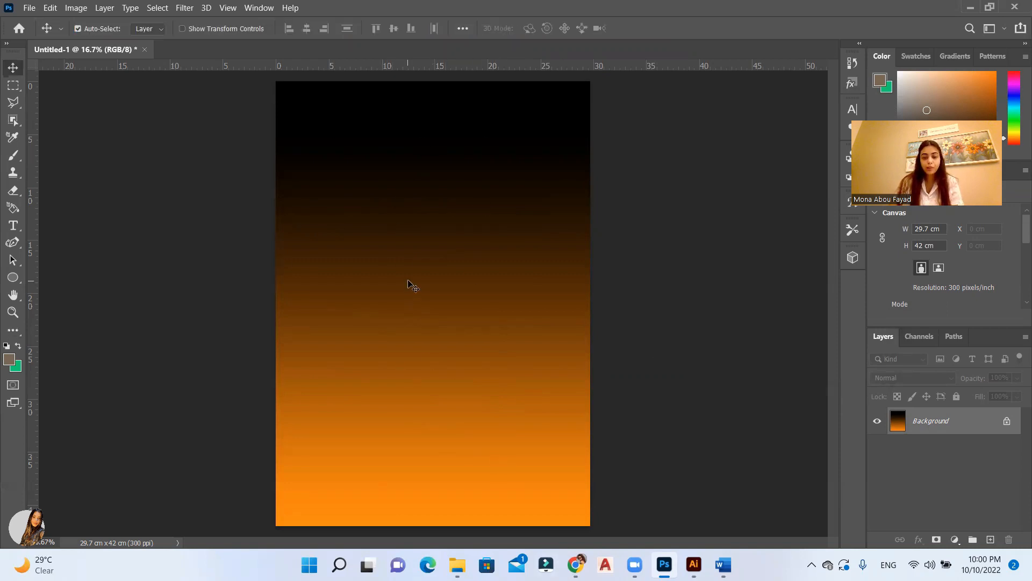
# Place the lettering image "26947 [Converted].png" from the tut 18 folder across the full page width
pyautogui.click(457, 565)
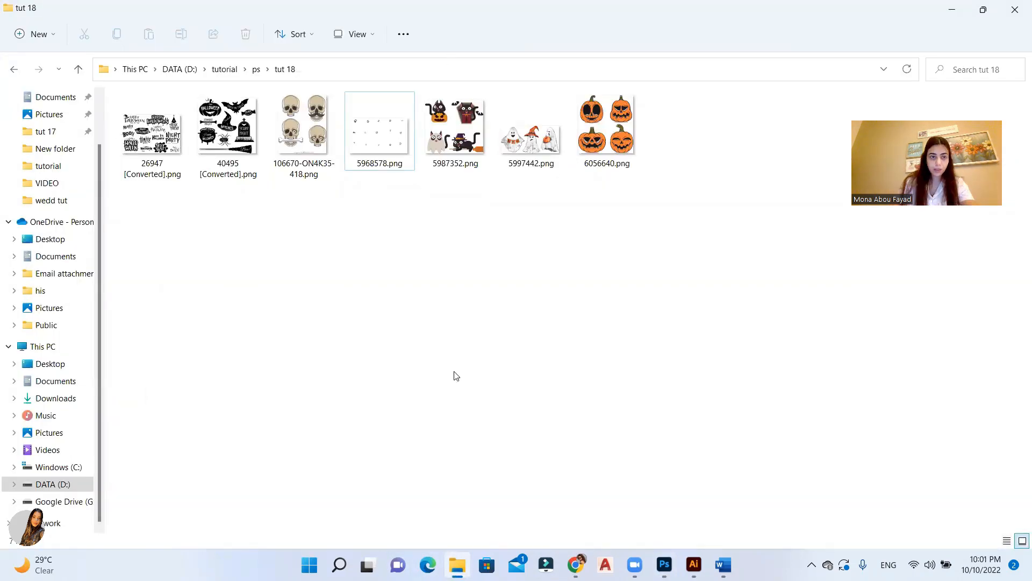
pyautogui.click(125, 161)
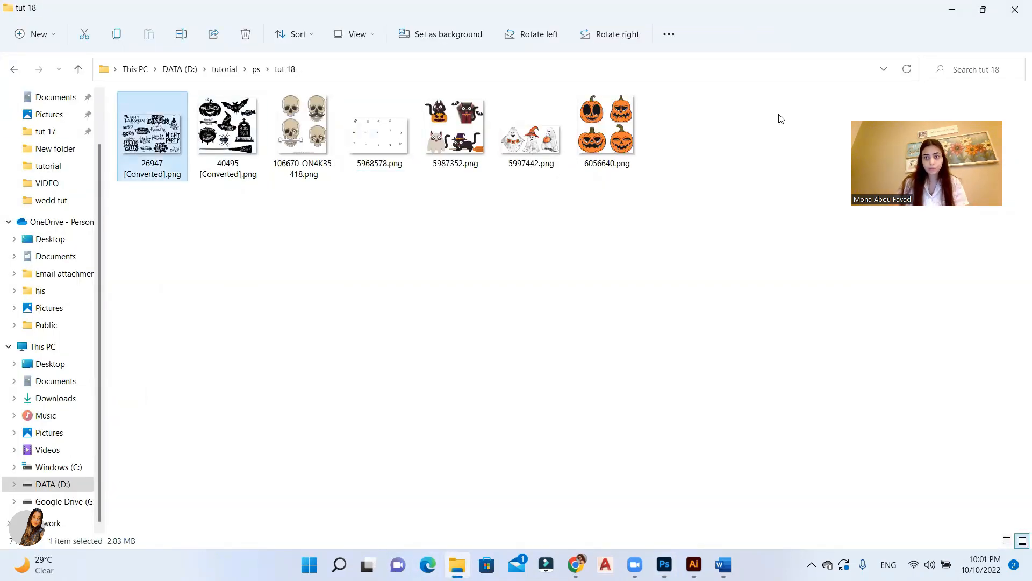
pyautogui.hotkey('alt', 'Tab')
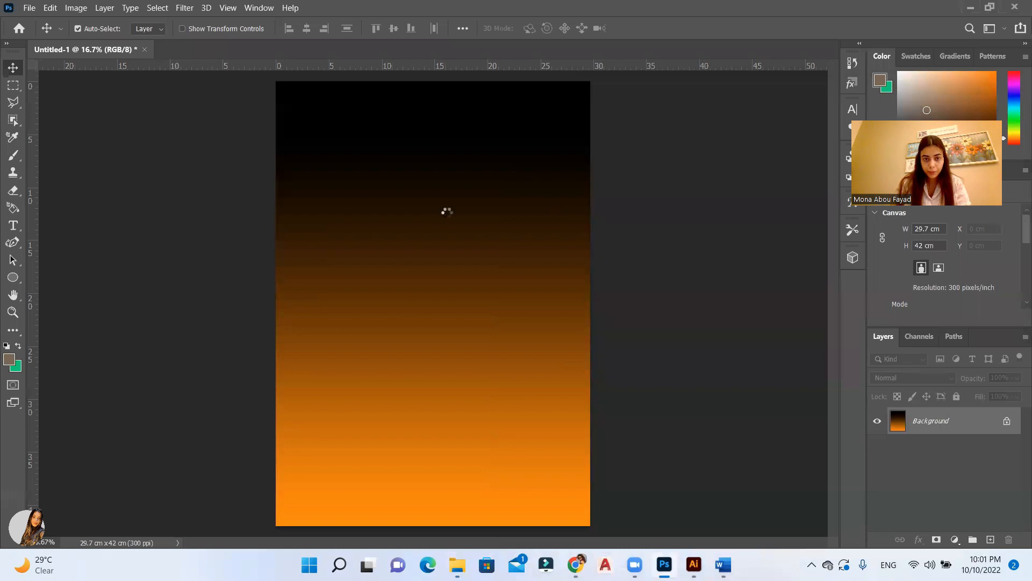
pyautogui.scroll(2, 433, 285)
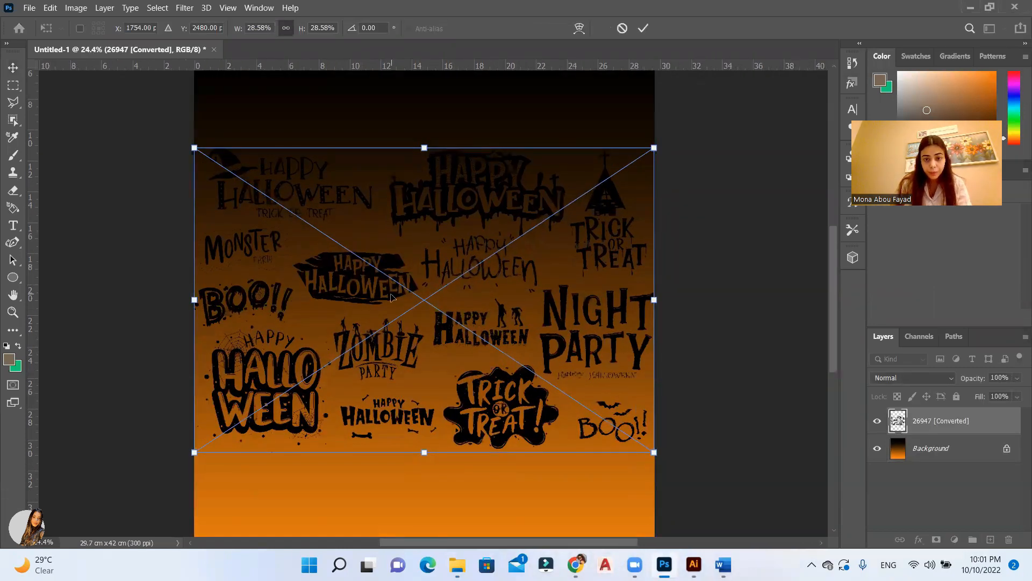
pyautogui.press('Return')
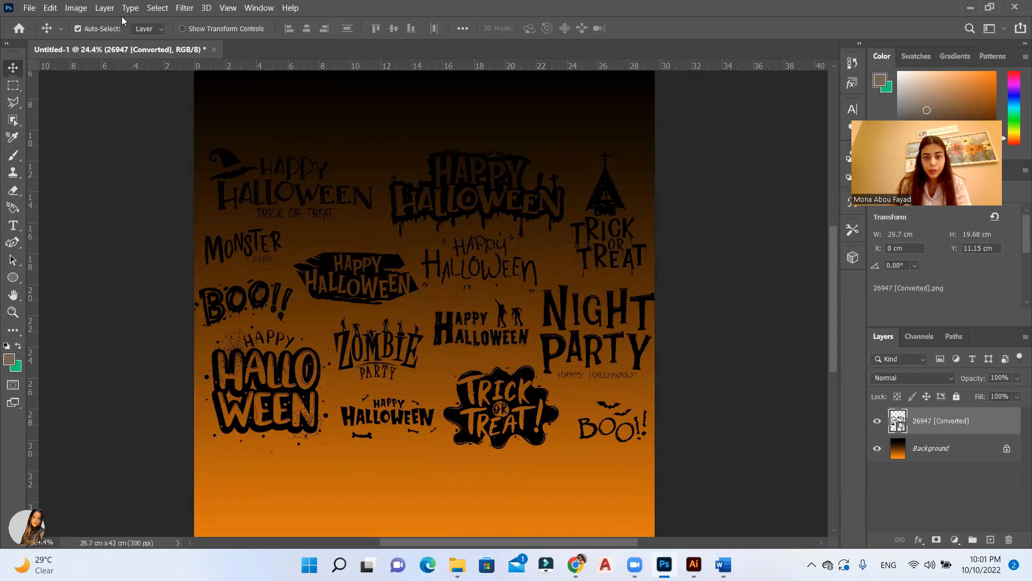
# Copy the dripping HAPPY HALLOWEEN lettering from the placed sheet to its own layer and hide the sheet
pyautogui.click(13, 104)
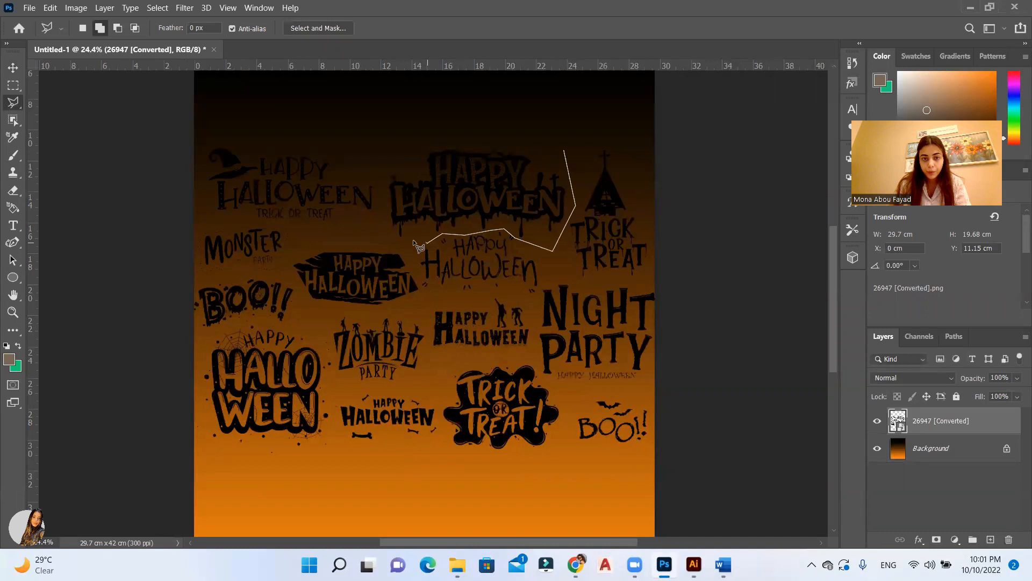
pyautogui.moveTo(476, 148); pyautogui.dragTo(464, 145)
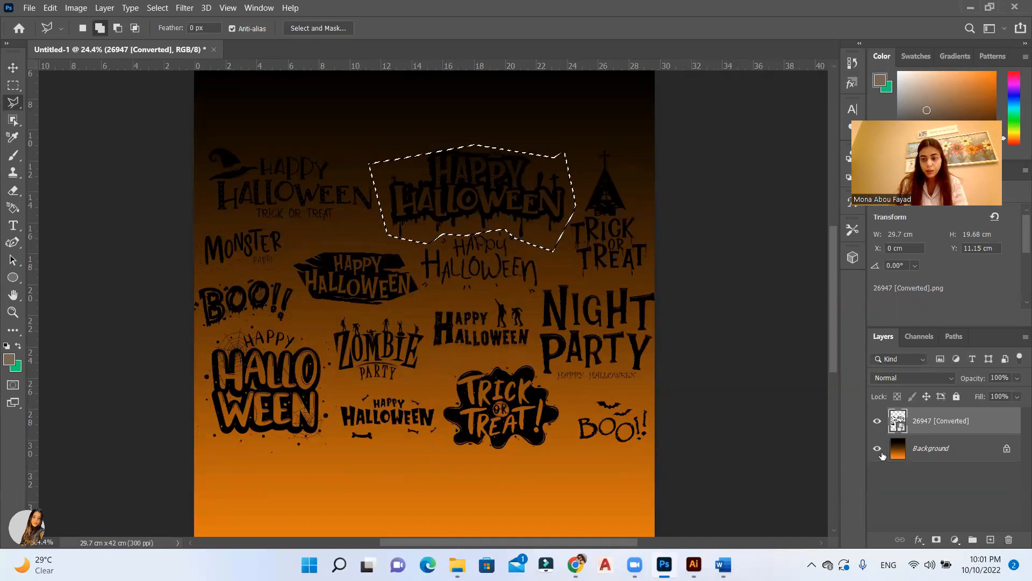
pyautogui.hotkey('ctrl', 'j')
pyautogui.click(876, 448)
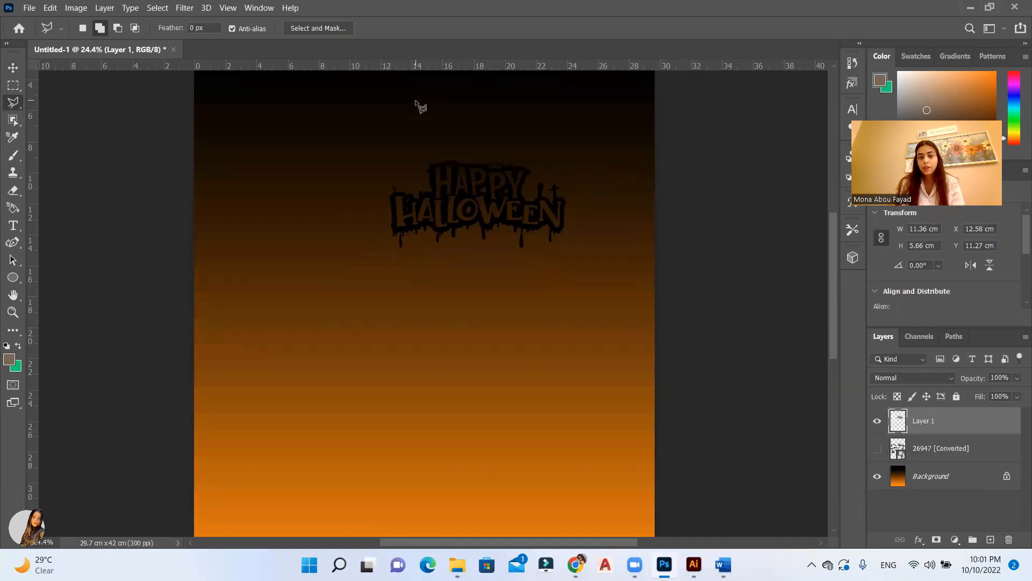
# Move the extracted HAPPY HALLOWEEN lettering up to the black area at the page's top
pyautogui.scroll(3, 419, 104)
pyautogui.click(13, 68)
pyautogui.moveTo(479, 387)
pyautogui.mouseDown()
pyautogui.moveTo(445, 326)
pyautogui.moveTo(438, 221)
pyautogui.mouseUp()
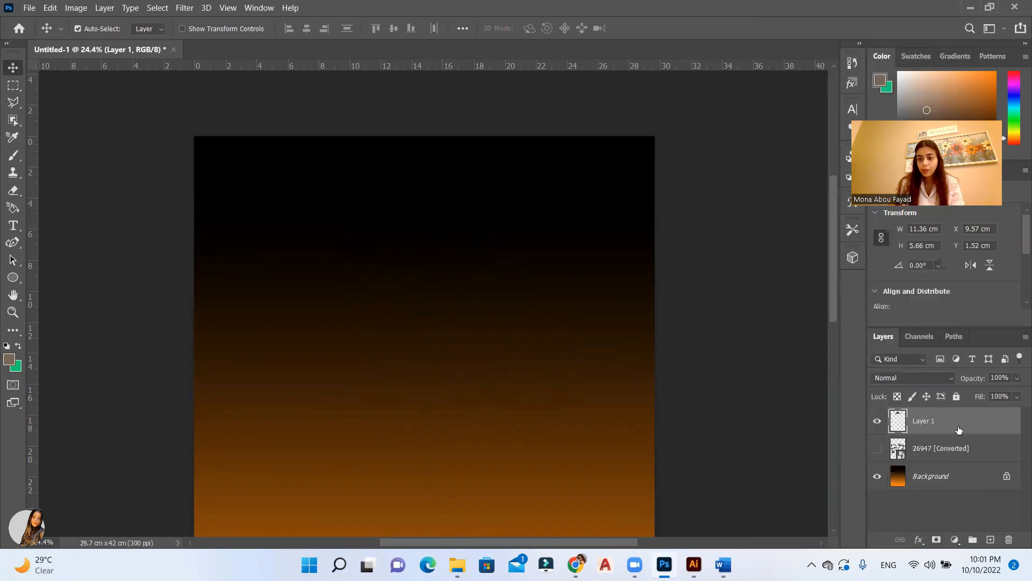
# Apply an orange Color Overlay layer style to the HAPPY HALLOWEEN lettering
pyautogui.doubleClick(959, 429)
pyautogui.click(547, 333)
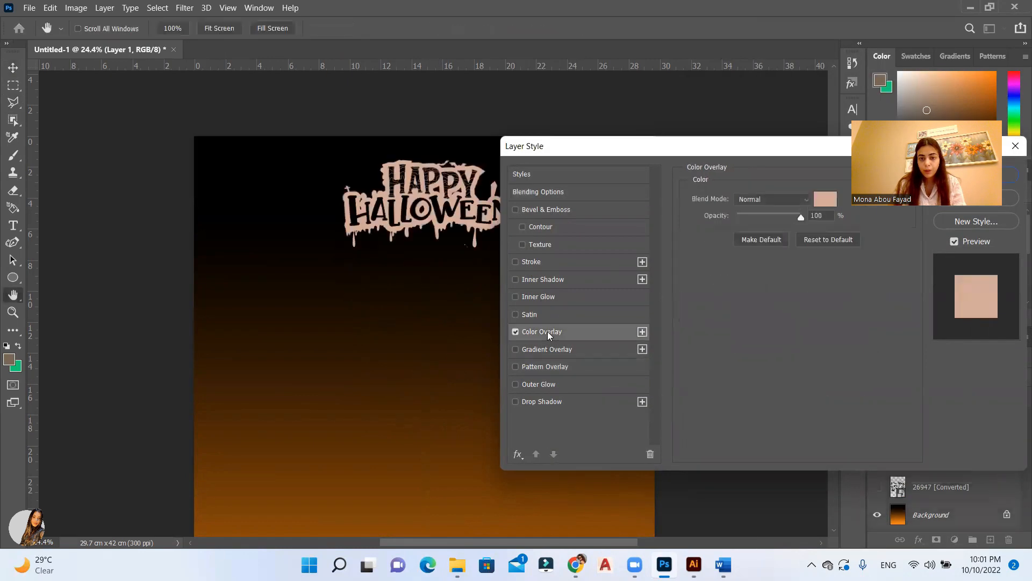
pyautogui.click(825, 200)
pyautogui.click(714, 130)
pyautogui.moveTo(797, 98); pyautogui.dragTo(577, 133)
pyautogui.click(787, 151)
pyautogui.click(790, 160)
# Enlarge the HAPPY HALLOWEEN lettering to about 20.4 x 10.2 cm and centre it at the page's top
pyautogui.scroll(-1, 511, 155)
pyautogui.scroll(-2, 510, 155)
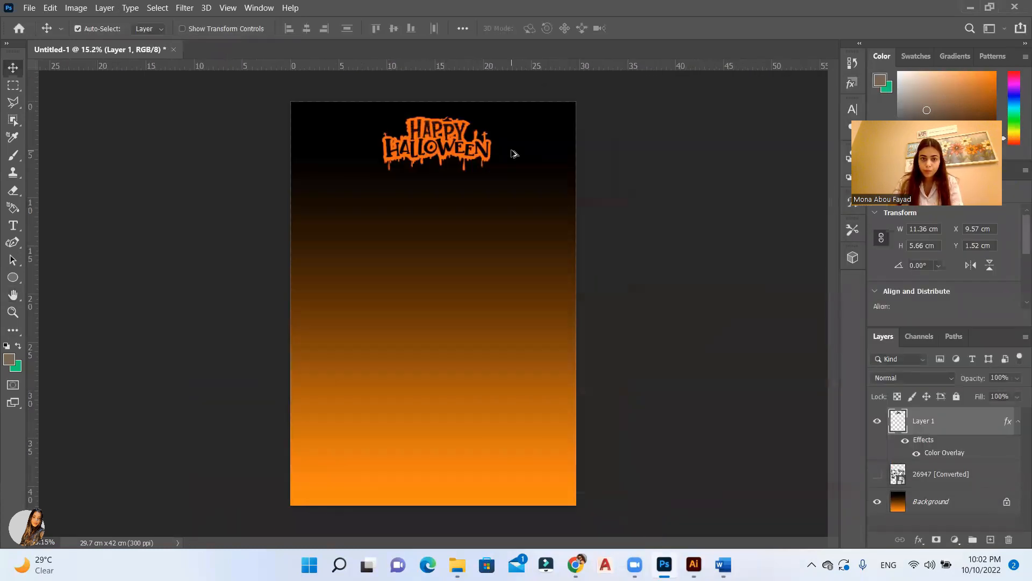
pyautogui.hotkey('ctrl', 't')
pyautogui.moveTo(497, 168); pyautogui.dragTo(550, 241)
pyautogui.moveTo(379, 114); pyautogui.dragTo(370, 108)
pyautogui.moveTo(450, 177); pyautogui.dragTo(418, 171)
pyautogui.press('Return')
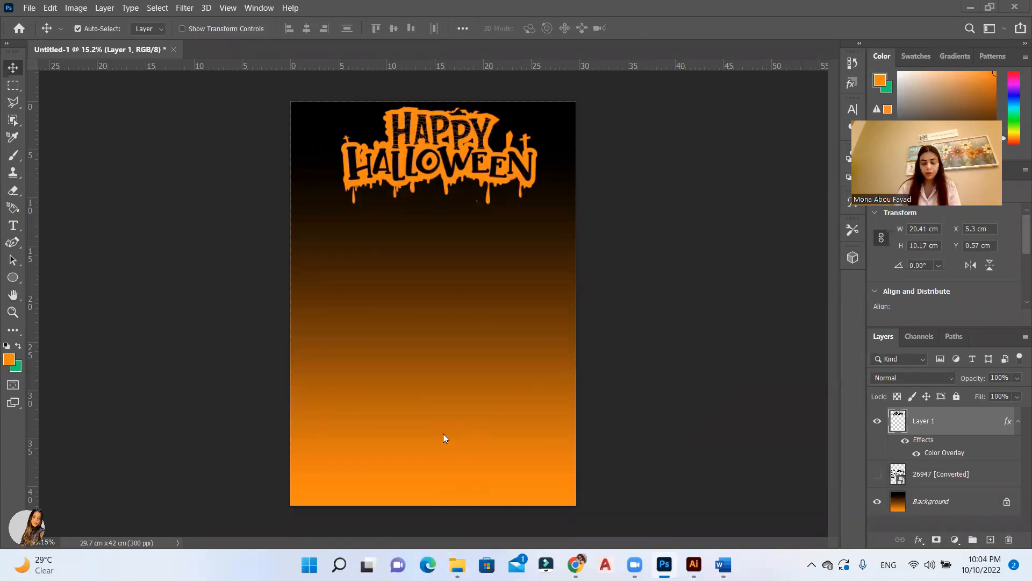
# Place 6056640.png from the tut 18 folder and enlarge it to about 25 x 26.4 cm below the lettering
pyautogui.click(456, 564)
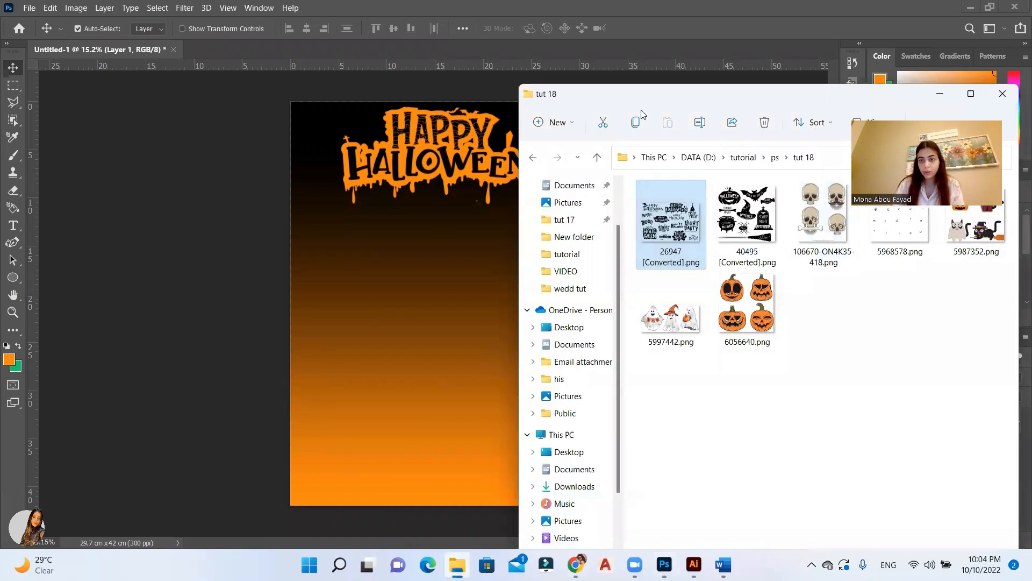
pyautogui.moveTo(643, 94); pyautogui.dragTo(444, 71)
pyautogui.moveTo(543, 284); pyautogui.dragTo(306, 235)
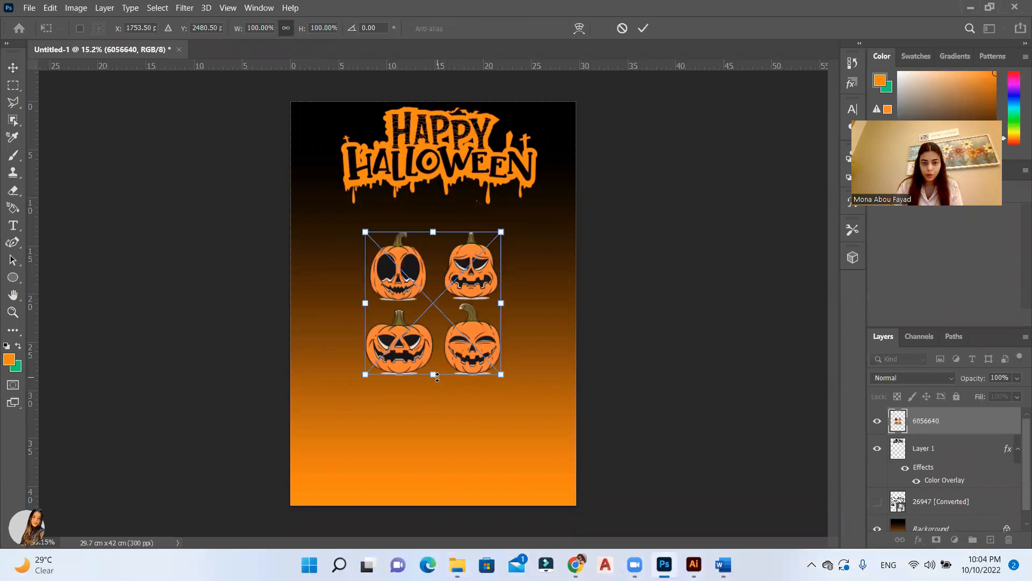
pyautogui.press('Return')
pyautogui.moveTo(389, 428)
pyautogui.mouseDown()
pyautogui.moveTo(442, 447)
pyautogui.moveTo(391, 424)
pyautogui.mouseUp()
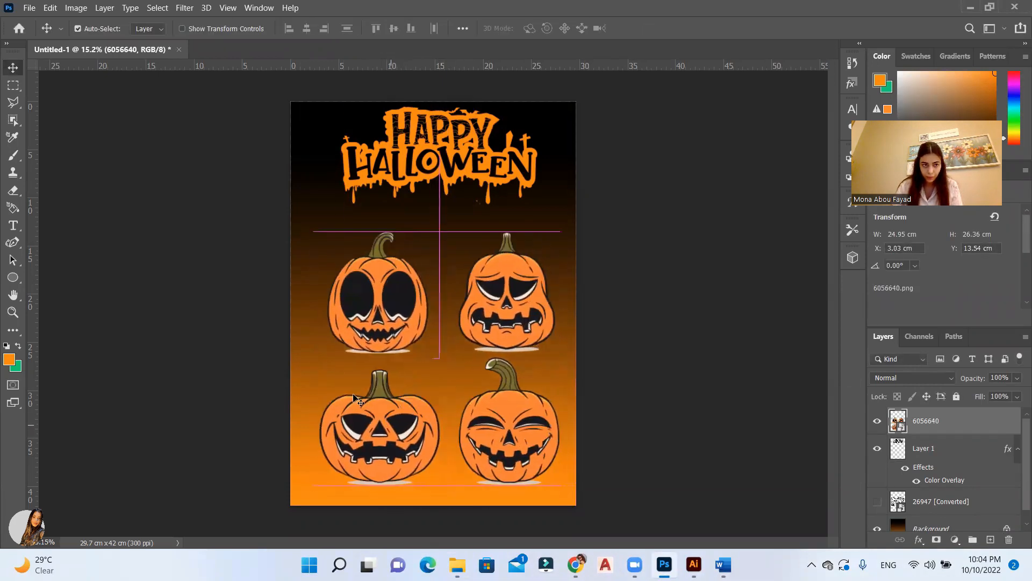
# Mask the pumpkin image so that only the lower-left pumpkin shows
pyautogui.click(21, 83)
pyautogui.moveTo(442, 366); pyautogui.dragTo(307, 498)
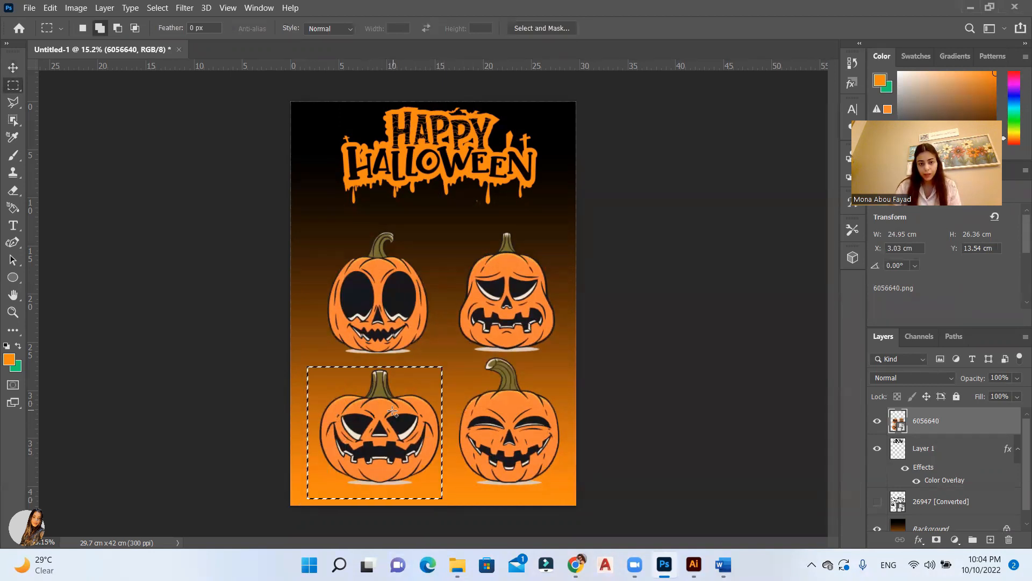
pyautogui.click(936, 540)
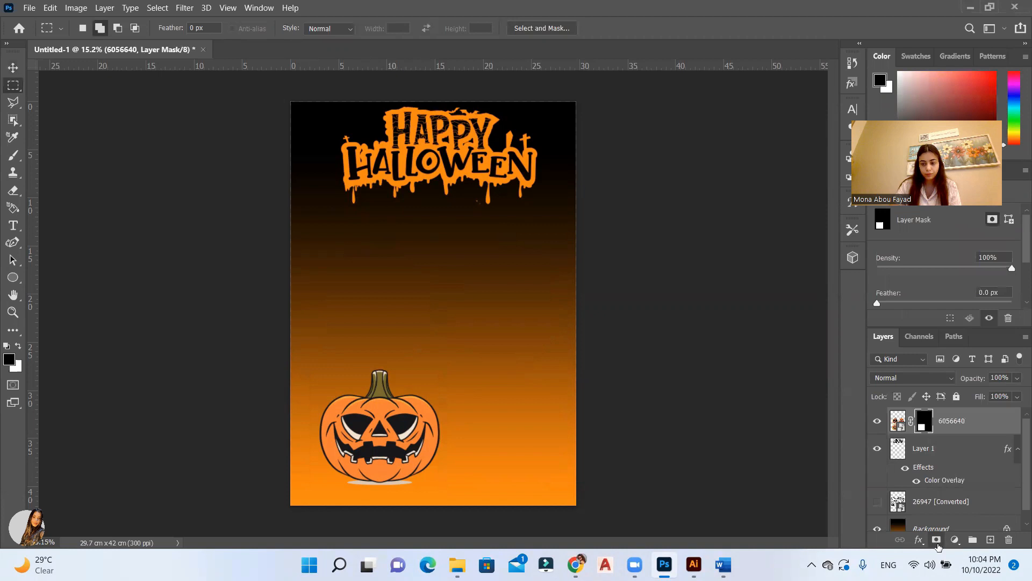
pyautogui.hotkey('ctrl', 'z')
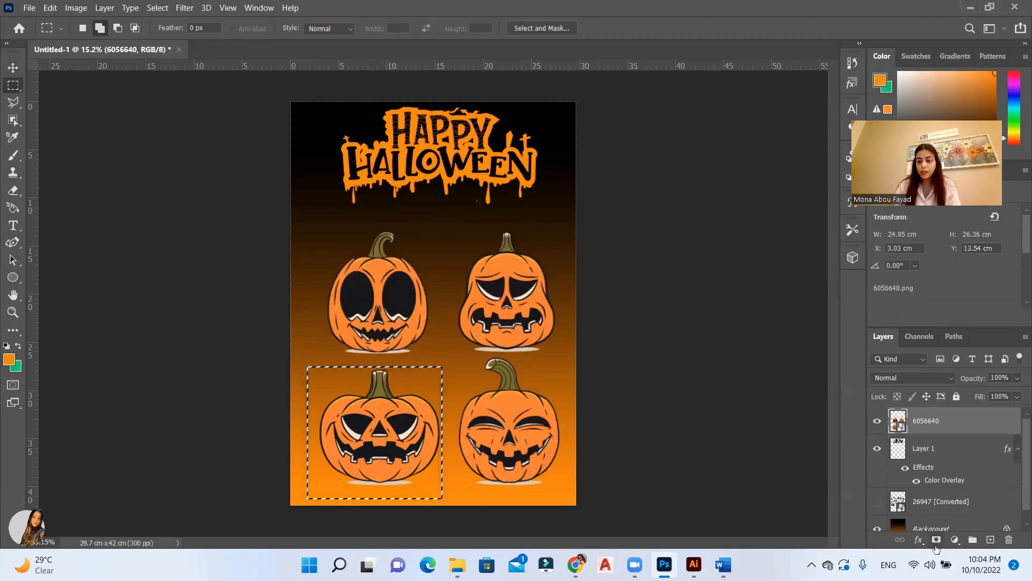
pyautogui.hotkey('ctrl', 'shift', 'z')
# Scale the masked pumpkin to 137.92% and centre it at the page's bottom edge
pyautogui.click(13, 67)
pyautogui.moveTo(396, 500); pyautogui.dragTo(444, 516)
pyautogui.hotkey('ctrl', 't')
pyautogui.moveTo(486, 252); pyautogui.dragTo(486, 156)
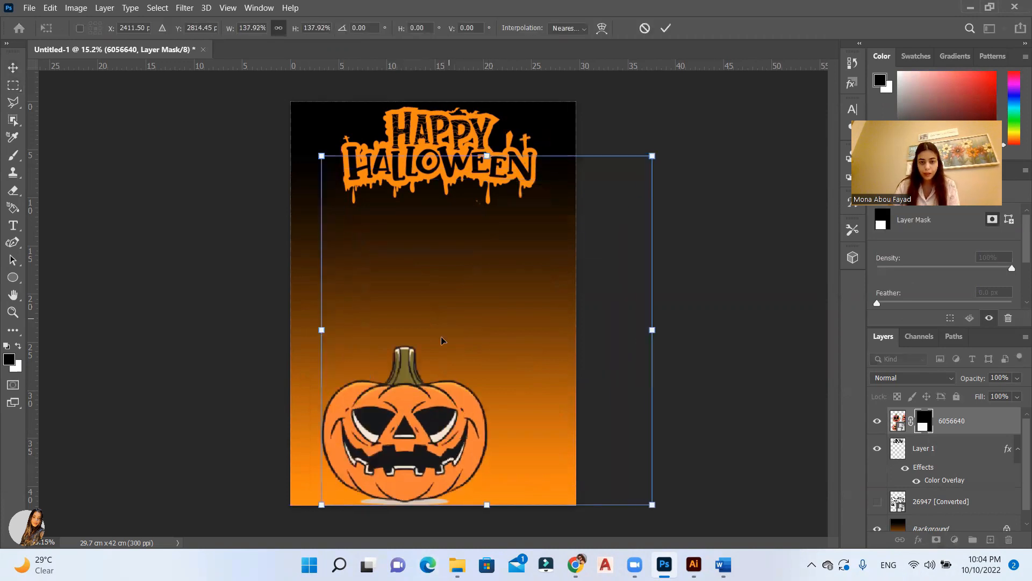
pyautogui.press('Return')
pyautogui.moveTo(403, 409); pyautogui.dragTo(434, 414)
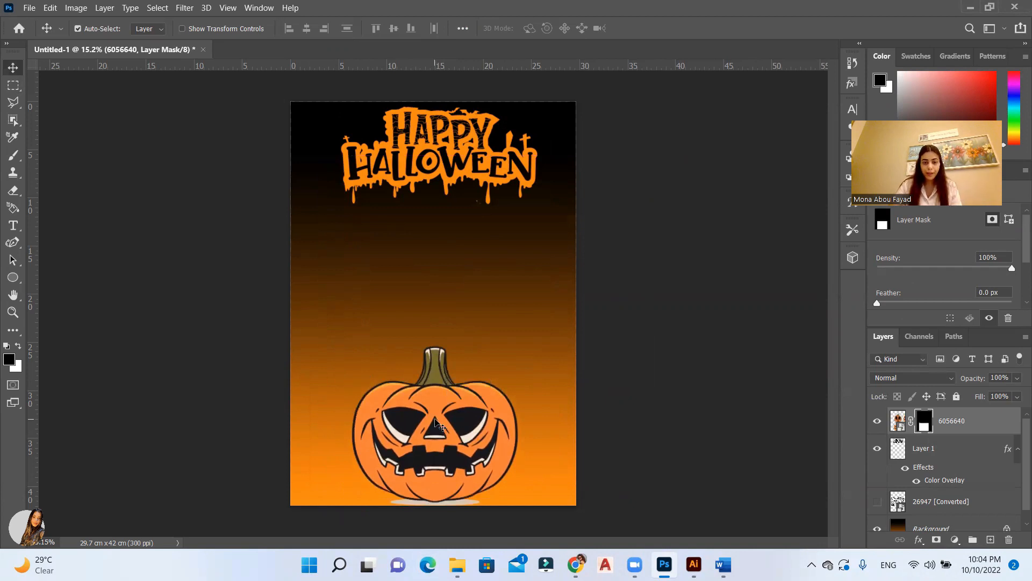
# Place 5987352.png from the tut 18 folder and enlarge it over the lower part of the page
pyautogui.click(463, 530)
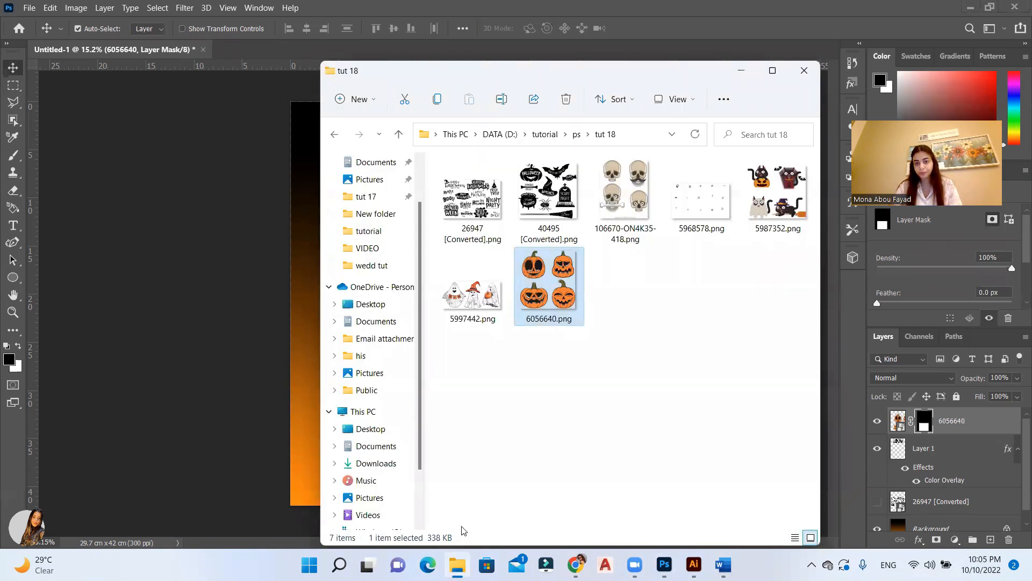
pyautogui.click(786, 187)
pyautogui.moveTo(779, 203); pyautogui.dragTo(293, 215)
pyautogui.moveTo(433, 233); pyautogui.dragTo(433, 106)
pyautogui.moveTo(477, 340); pyautogui.dragTo(478, 471)
pyautogui.press('Return')
pyautogui.moveTo(503, 301); pyautogui.dragTo(468, 289)
# Mask the cats image so that only the vampire cat in the coffin shows
pyautogui.moveTo(560, 228); pyautogui.dragTo(381, 351)
pyautogui.click(936, 539)
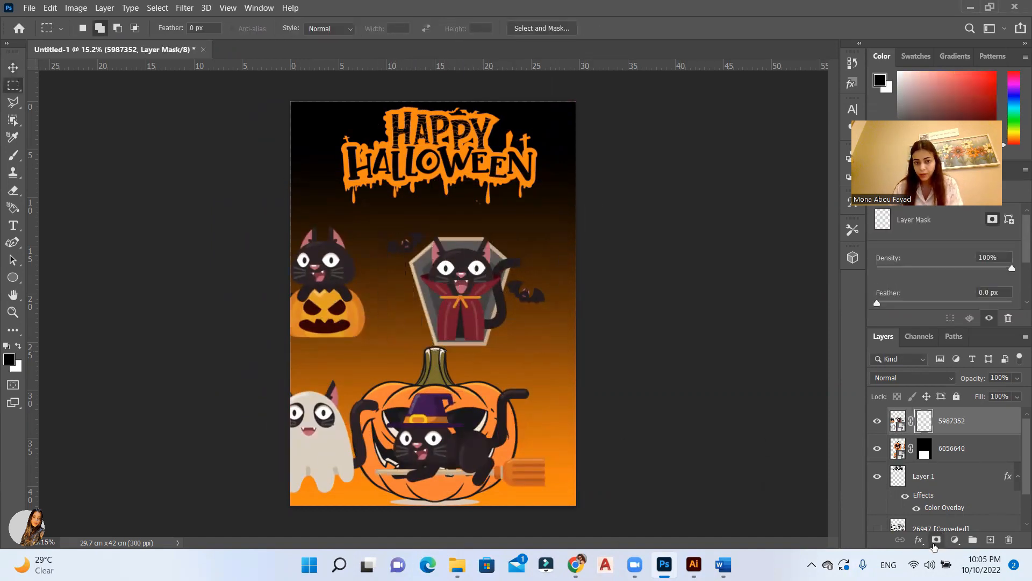
# Scale the coffin cat to 111.08%, tilt it -13.22° at the page's left edge, and put the pumpkin layer in front of it
pyautogui.click(16, 65)
pyautogui.moveTo(456, 288); pyautogui.dragTo(361, 321)
pyautogui.hotkey('ctrl', 't')
pyautogui.moveTo(457, 246); pyautogui.dragTo(440, 226)
pyautogui.moveTo(333, 290); pyautogui.dragTo(336, 315)
pyautogui.moveTo(463, 301); pyautogui.dragTo(457, 326)
pyautogui.moveTo(376, 293); pyautogui.dragTo(367, 341)
pyautogui.moveTo(414, 288); pyautogui.dragTo(422, 260)
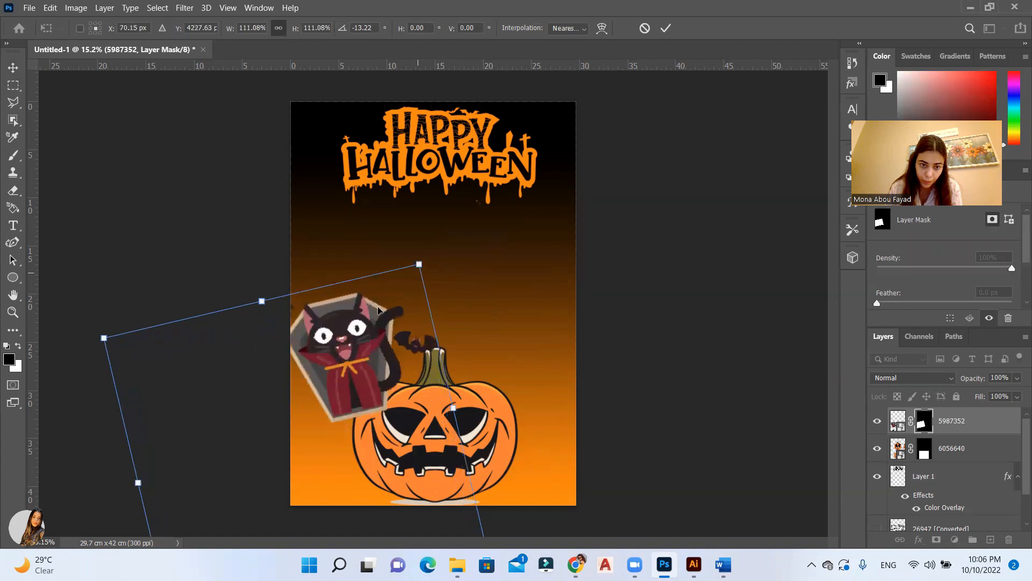
pyautogui.press('Return')
pyautogui.moveTo(372, 349); pyautogui.dragTo(364, 333)
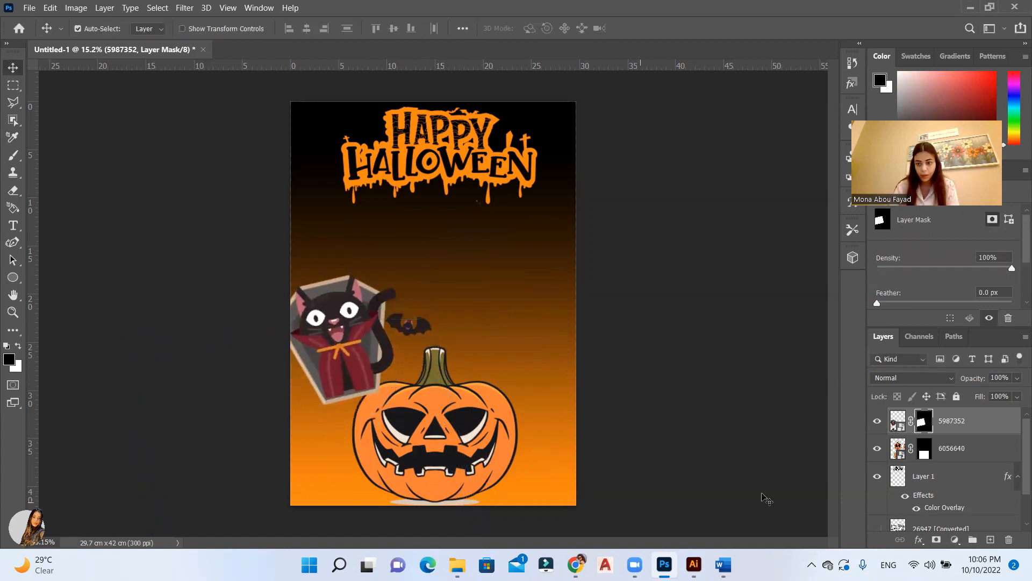
pyautogui.moveTo(992, 457); pyautogui.dragTo(962, 414)
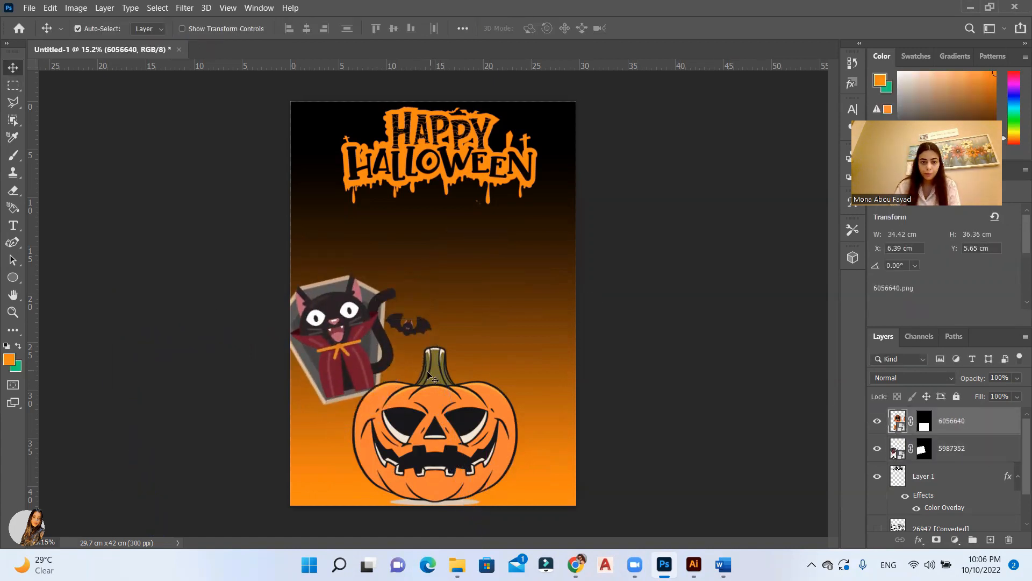
# Place 40495 [Converted].png from the tut 18 folder at 177.98% over the lower part of the page
pyautogui.click(457, 564)
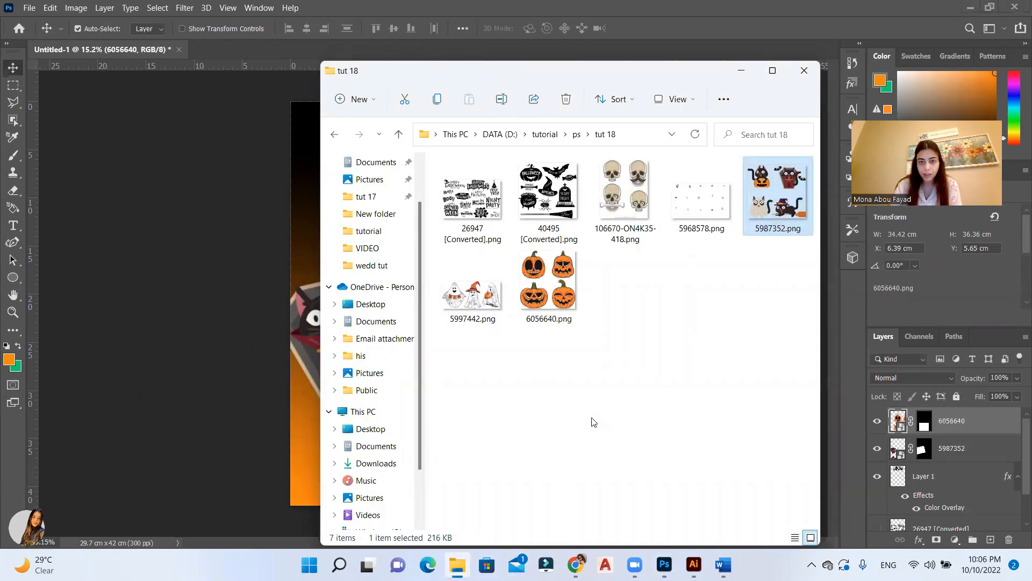
pyautogui.moveTo(548, 194); pyautogui.dragTo(305, 266)
pyautogui.moveTo(475, 315); pyautogui.dragTo(488, 392)
pyautogui.moveTo(518, 312); pyautogui.dragTo(597, 211)
pyautogui.moveTo(373, 449); pyautogui.dragTo(315, 503)
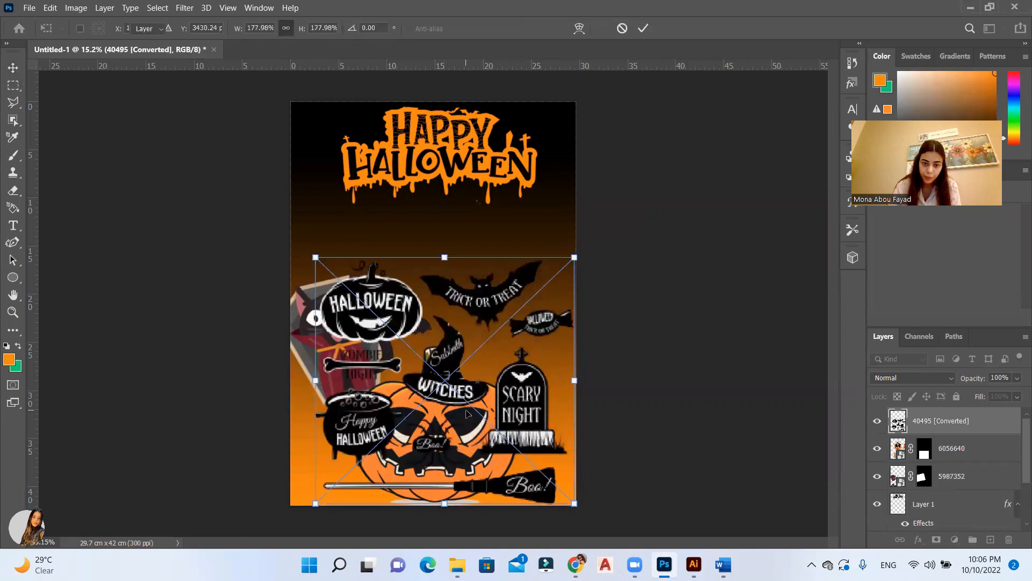
pyautogui.press('Return')
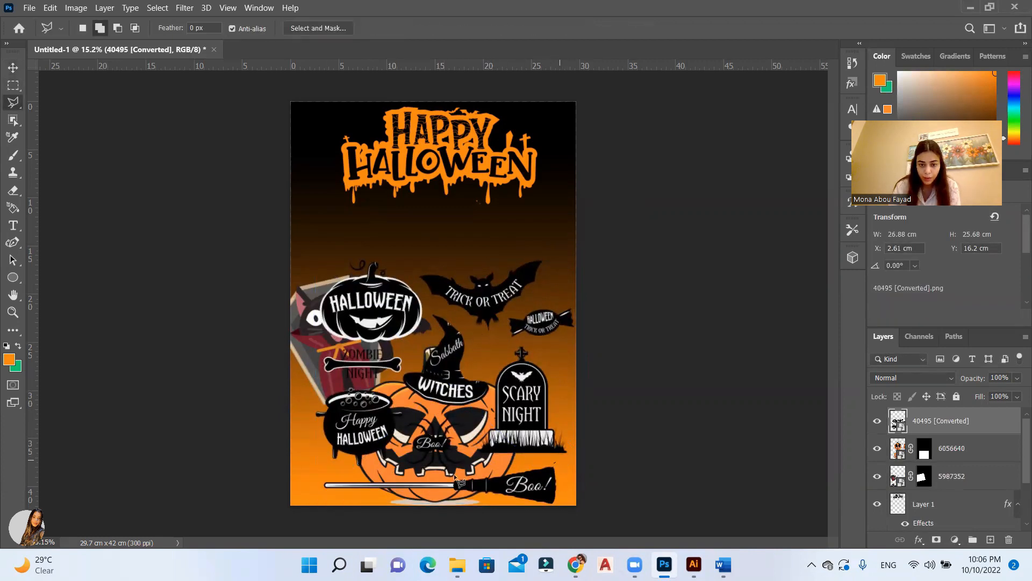
# Copy the Boo! broom from the placed sheet to its own layer and hide the sheet
pyautogui.click(571, 467)
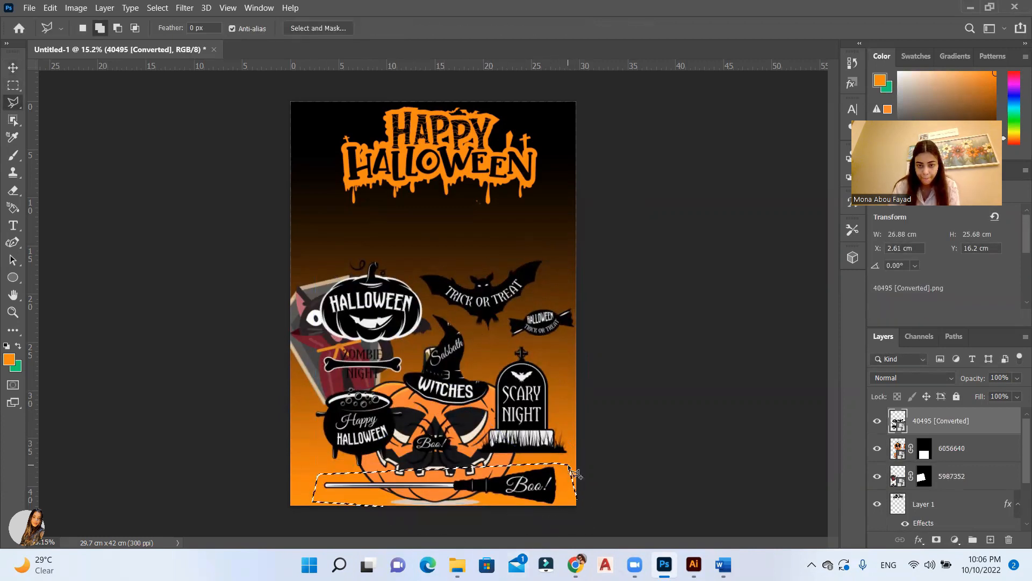
pyautogui.hotkey('ctrl', 'j')
pyautogui.click(877, 448)
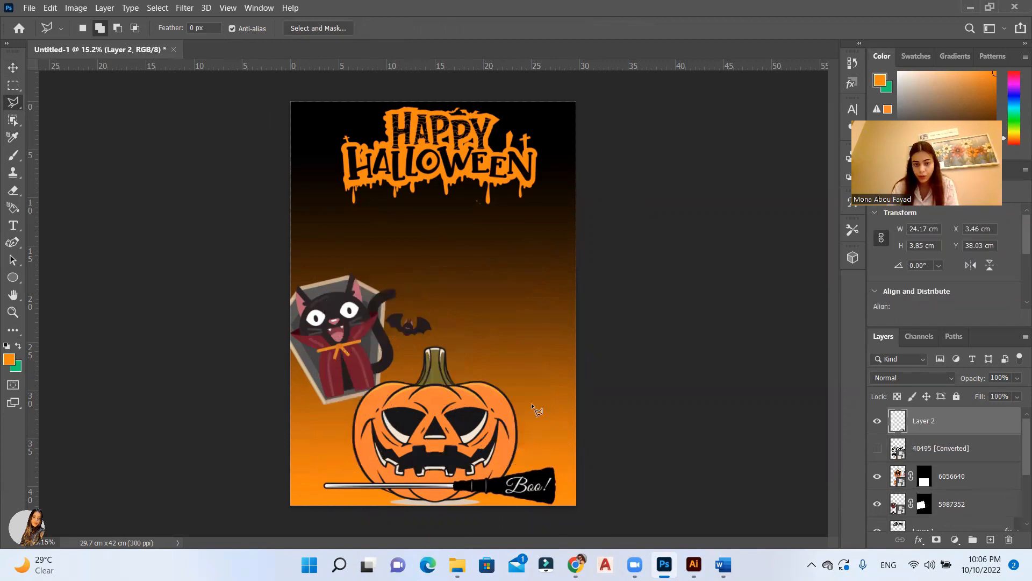
# Rotate the broom steeply, bristles up, and stand it beside the pumpkin at the page's right edge
pyautogui.click(13, 67)
pyautogui.moveTo(524, 488); pyautogui.dragTo(507, 327)
pyautogui.hotkey('ctrl', 't')
pyautogui.moveTo(557, 373); pyautogui.dragTo(566, 263)
pyautogui.moveTo(374, 371); pyautogui.dragTo(452, 506)
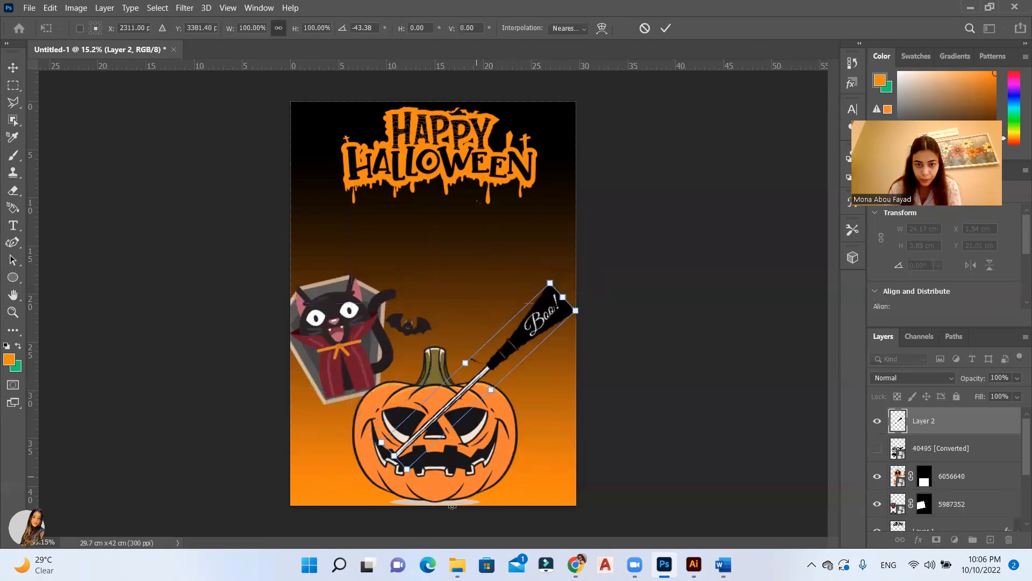
pyautogui.moveTo(518, 342); pyautogui.dragTo(450, 455)
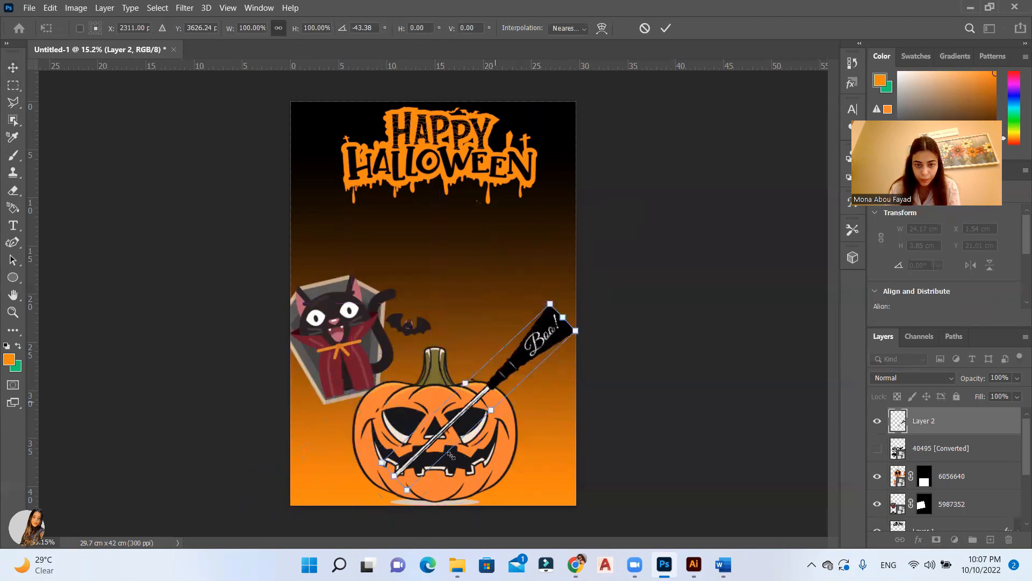
pyautogui.moveTo(407, 506); pyautogui.dragTo(458, 533)
pyautogui.moveTo(521, 332); pyautogui.dragTo(549, 341)
pyautogui.press('Return')
# Move the broom layer behind the pumpkin layer
pyautogui.moveTo(974, 421); pyautogui.dragTo(987, 494)
pyautogui.moveTo(516, 373); pyautogui.dragTo(521, 354)
pyautogui.hotkey('ctrl', 'z')
# Delete the stray dark fragment beside the broom handle and clear the selection
pyautogui.click(12, 104)
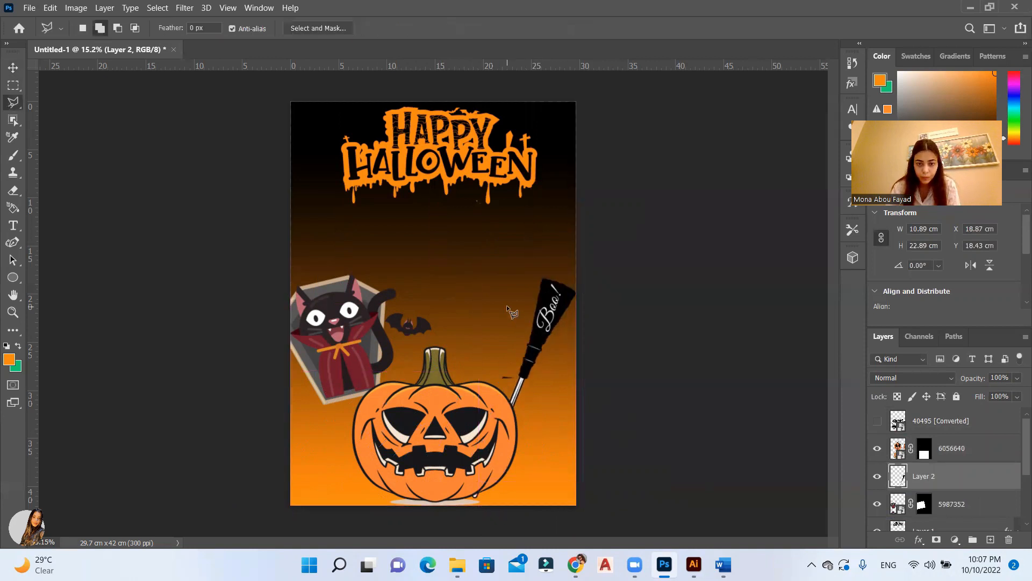
pyautogui.doubleClick(478, 317)
pyautogui.press('Delete')
pyautogui.hotkey('ctrl', 'd')
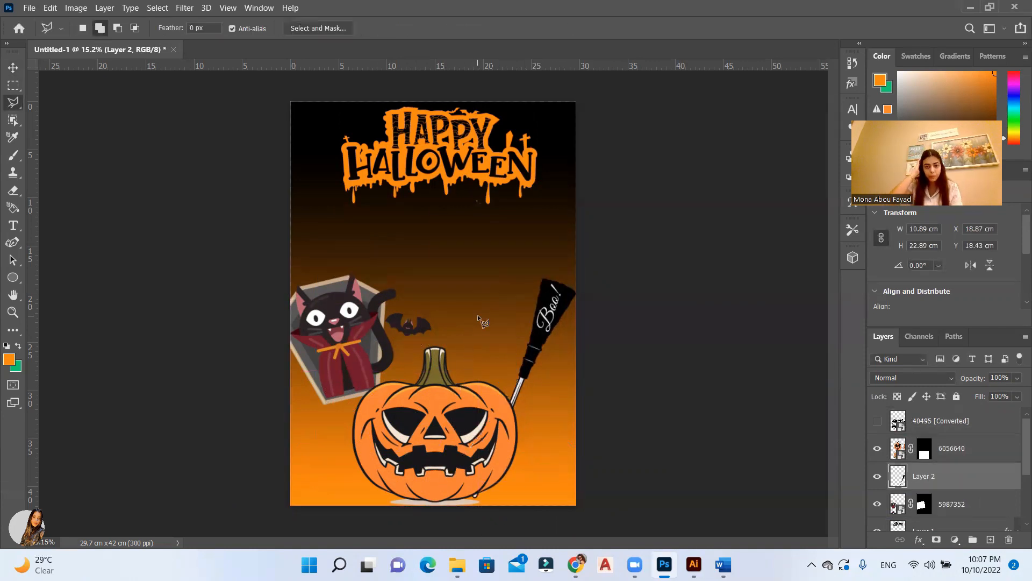
# Show the 40495 [Converted] sheet and outline its TRICK OR TREAT bat with a polygonal selection, trimming the stray sliver beside its wing
pyautogui.click(876, 423)
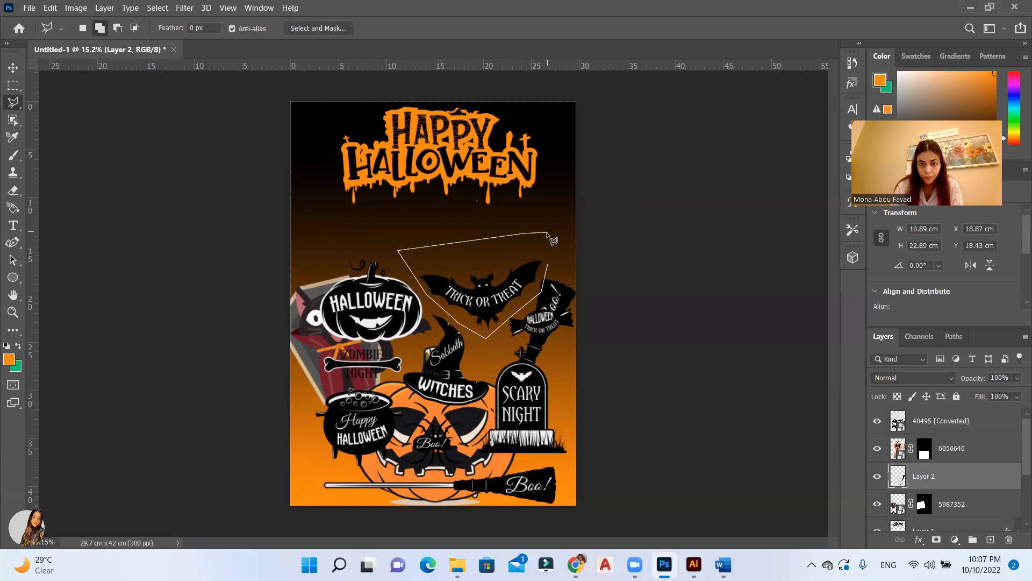
pyautogui.doubleClick(548, 263)
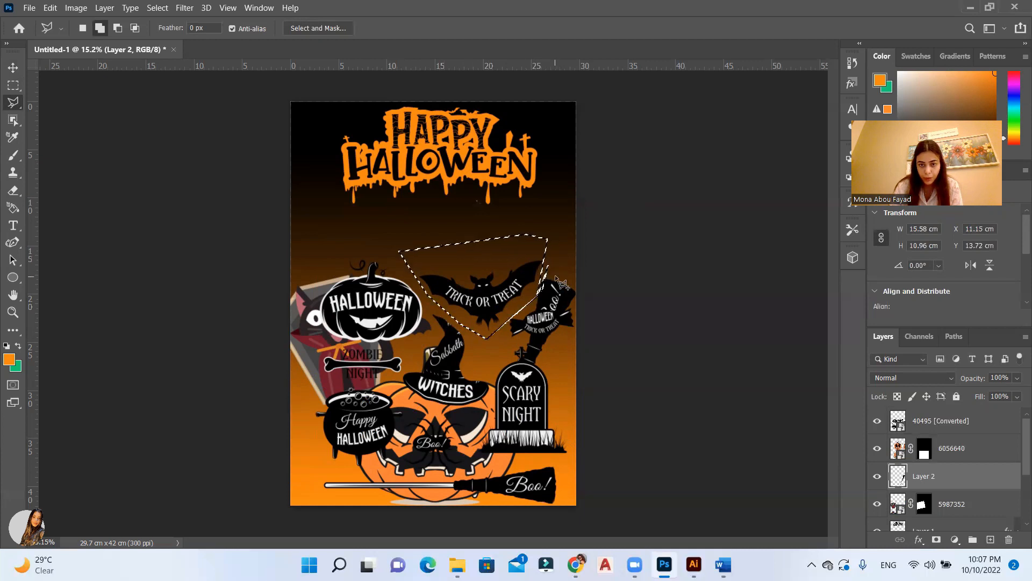
pyautogui.scroll(5, 555, 271)
pyautogui.keyDown('alt'); pyautogui.click(607, 235); pyautogui.keyUp('alt')
pyautogui.click(557, 375)
pyautogui.click(529, 338)
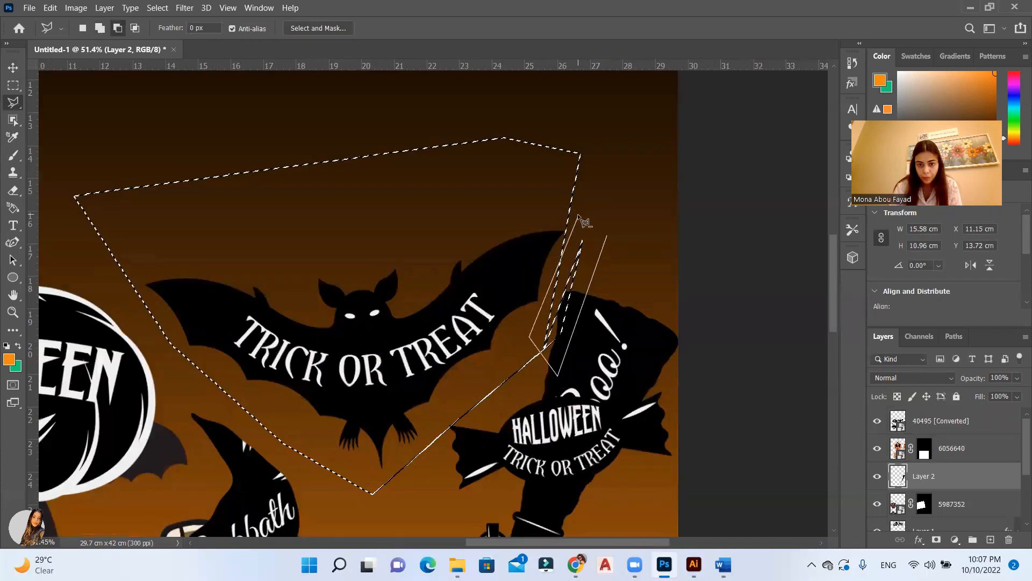
pyautogui.doubleClick(581, 219)
pyautogui.scroll(-4, 576, 246)
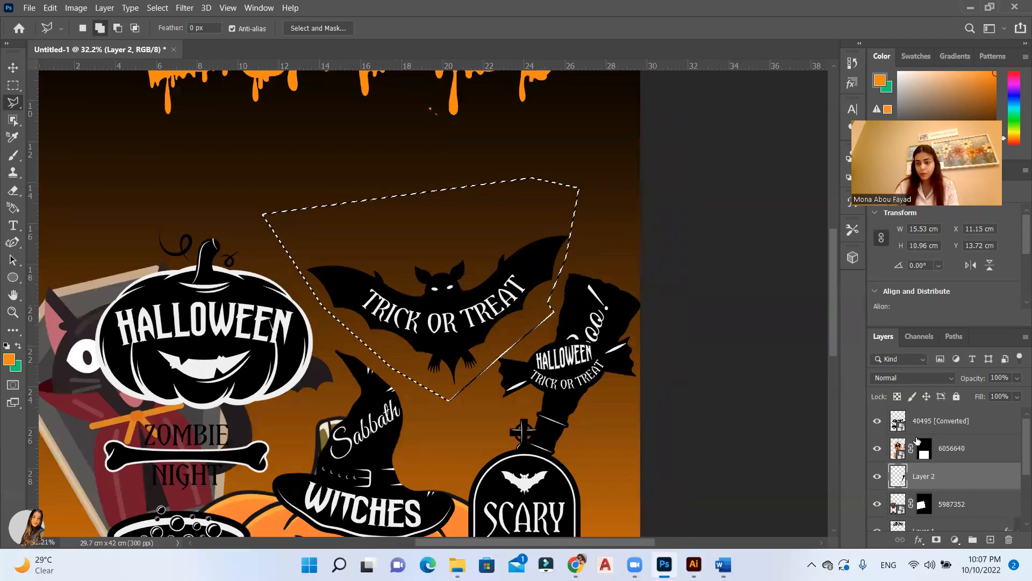
# Copy the selected bat from the 40495 [Converted] layer to its own layer and hide the sheet
pyautogui.click(936, 425)
pyautogui.hotkey('ctrl', 'j')
pyautogui.click(877, 449)
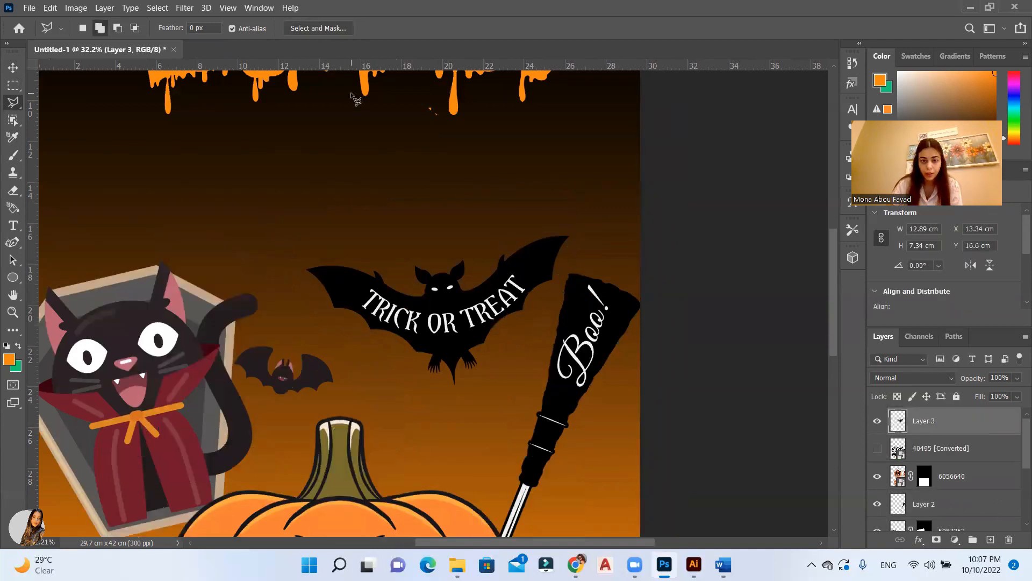
# Move the TRICK OR TREAT bat beside the pumpkin in the poster's lower-right corner, tilting and shrinking it to about 6.96 × 6.12 cm
pyautogui.scroll(-3, 349, 395)
pyautogui.press('v')
pyautogui.moveTo(494, 308); pyautogui.dragTo(532, 489)
pyautogui.hotkey('ctrl', 't')
pyautogui.moveTo(621, 434); pyautogui.dragTo(624, 334)
pyautogui.moveTo(559, 410); pyautogui.dragTo(559, 458)
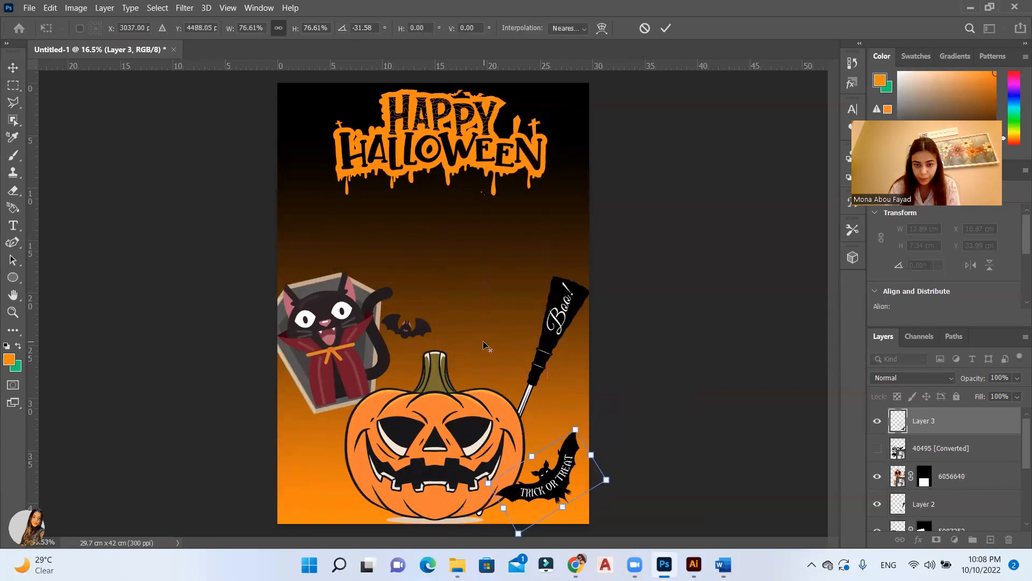
pyautogui.scroll(-1, 486, 348)
pyautogui.scroll(3, 516, 454)
pyautogui.scroll(-2, 599, 327)
pyautogui.scroll(-1, 598, 327)
pyautogui.moveTo(609, 314); pyautogui.dragTo(596, 336)
pyautogui.moveTo(580, 385)
pyautogui.mouseDown()
pyautogui.moveTo(587, 402)
pyautogui.moveTo(598, 393)
pyautogui.mouseUp()
pyautogui.press('Return')
# Set the TRICK OR TREAT bat layer's blend mode to Darken and give the broom layer a darkening blend mode
pyautogui.click(912, 377)
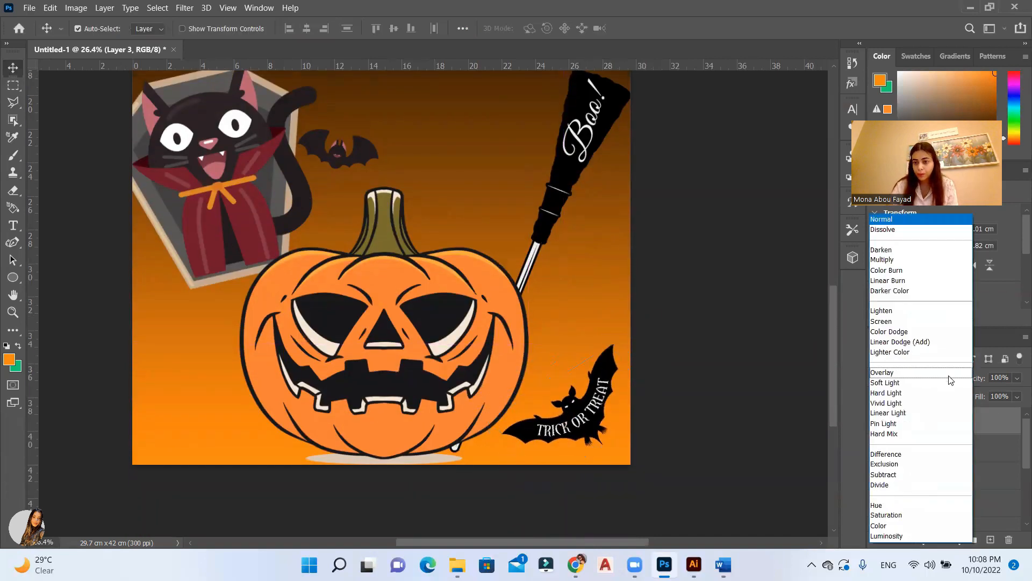
pyautogui.click(895, 251)
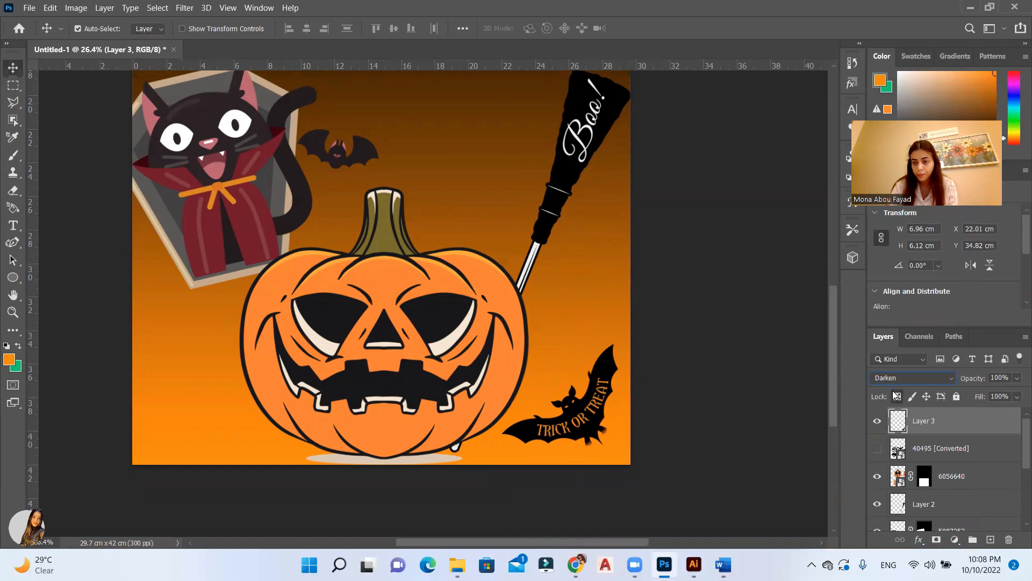
pyautogui.click(936, 377)
pyautogui.click(894, 372)
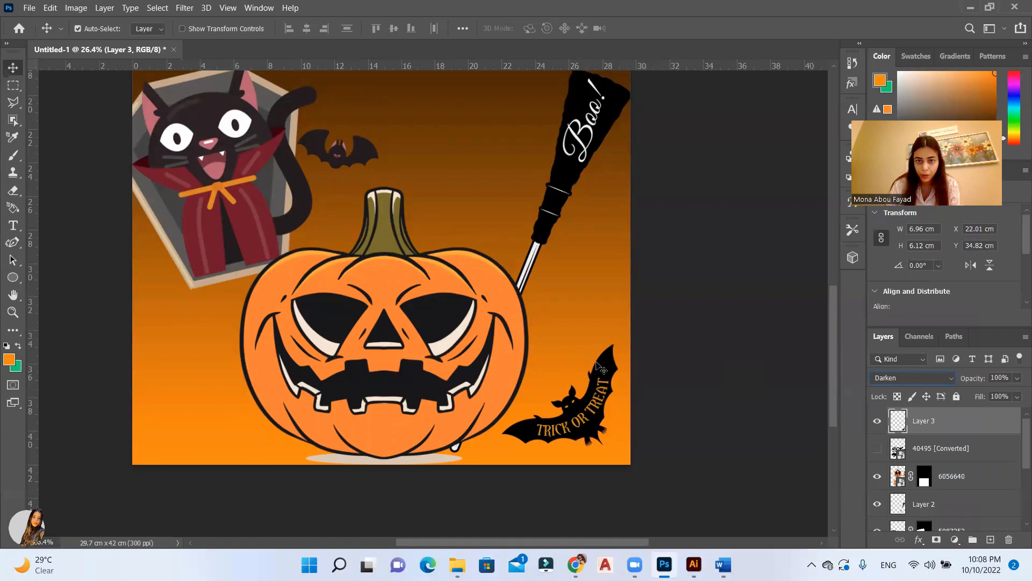
pyautogui.click(935, 504)
pyautogui.click(894, 378)
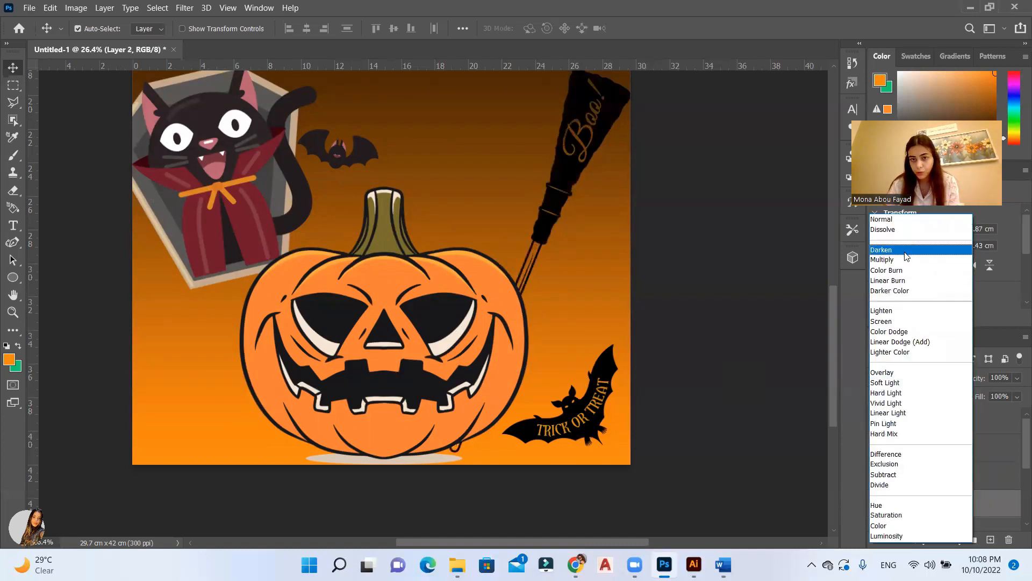
pyautogui.click(881, 259)
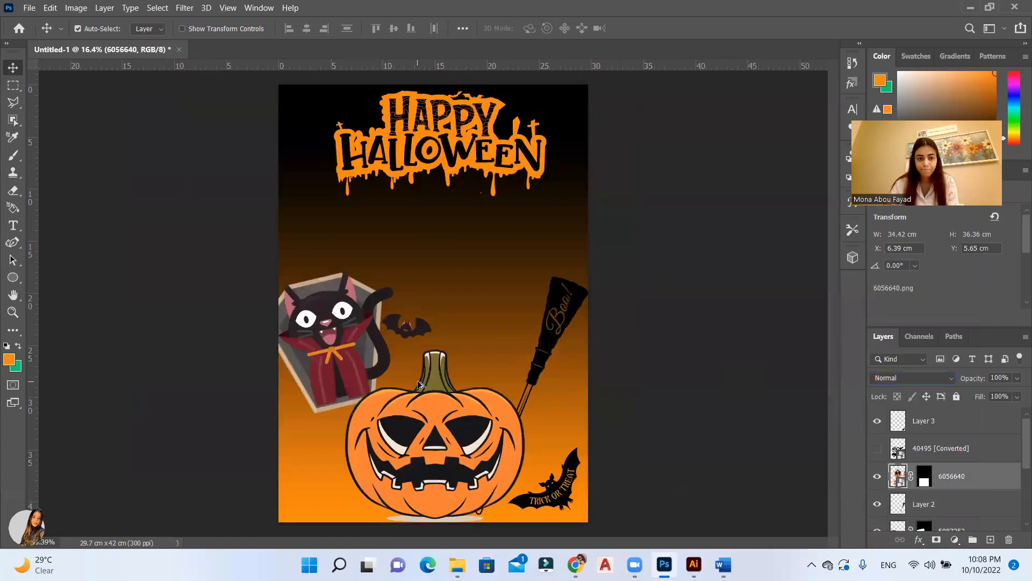
# Place the ghost sheet 5968578.png above the pumpkin layer and enlarge it to about 29.46 × 17.7 cm
pyautogui.scroll(1, 419, 385)
pyautogui.scroll(-2, 419, 385)
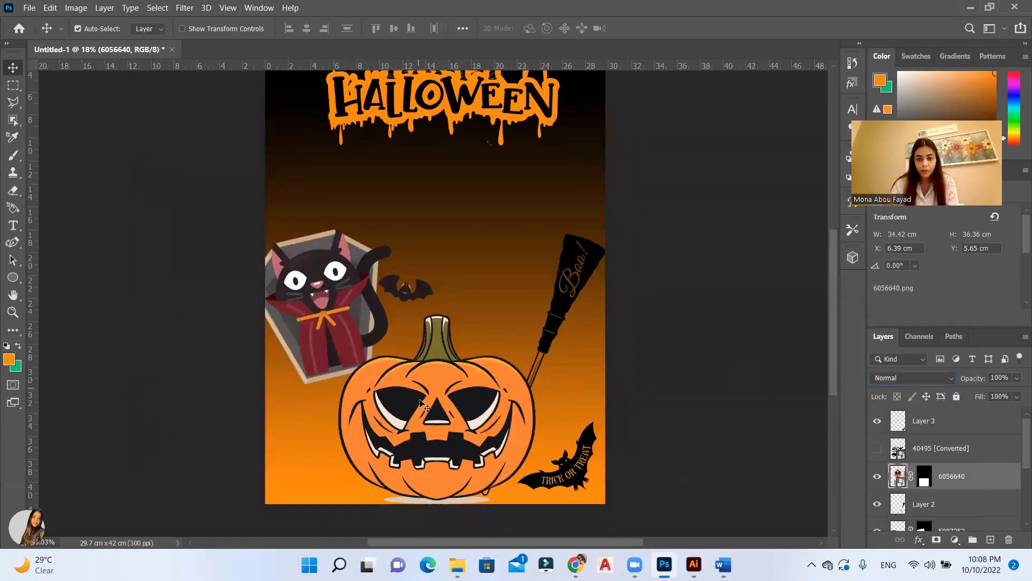
pyautogui.scroll(-2, 460, 370)
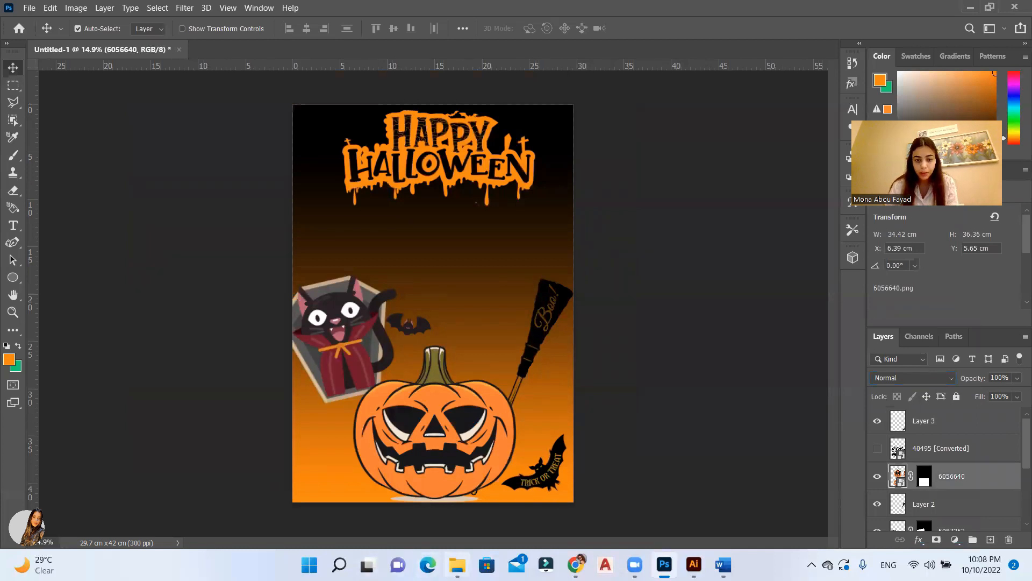
pyautogui.click(457, 564)
pyautogui.moveTo(702, 199); pyautogui.dragTo(283, 214)
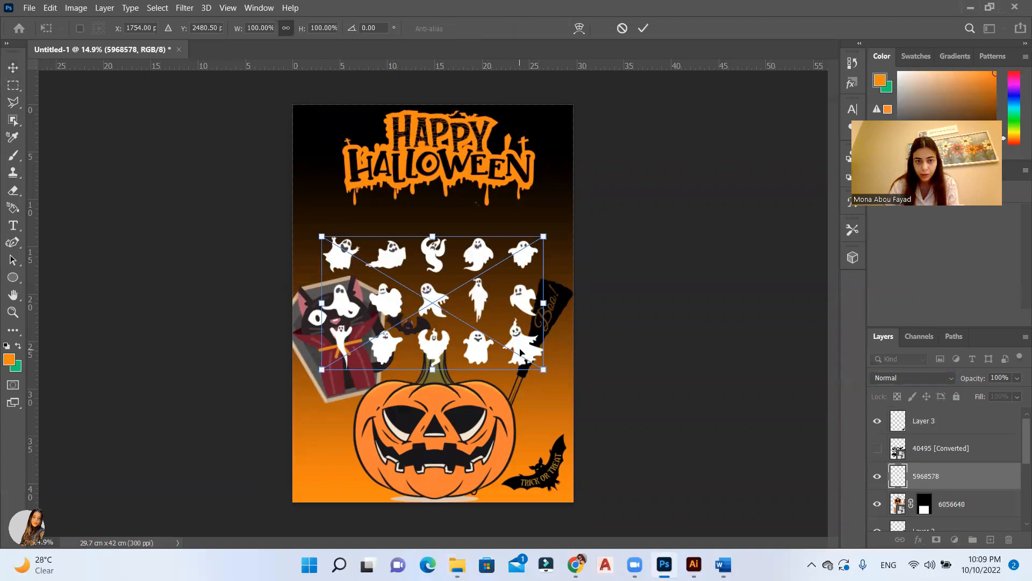
pyautogui.moveTo(536, 368); pyautogui.dragTo(571, 385)
pyautogui.moveTo(325, 228); pyautogui.dragTo(297, 208)
pyautogui.press('Return')
# Copy the curly ghost from the middle of the 5968578 sheet's first row to its own layer
pyautogui.press('m')
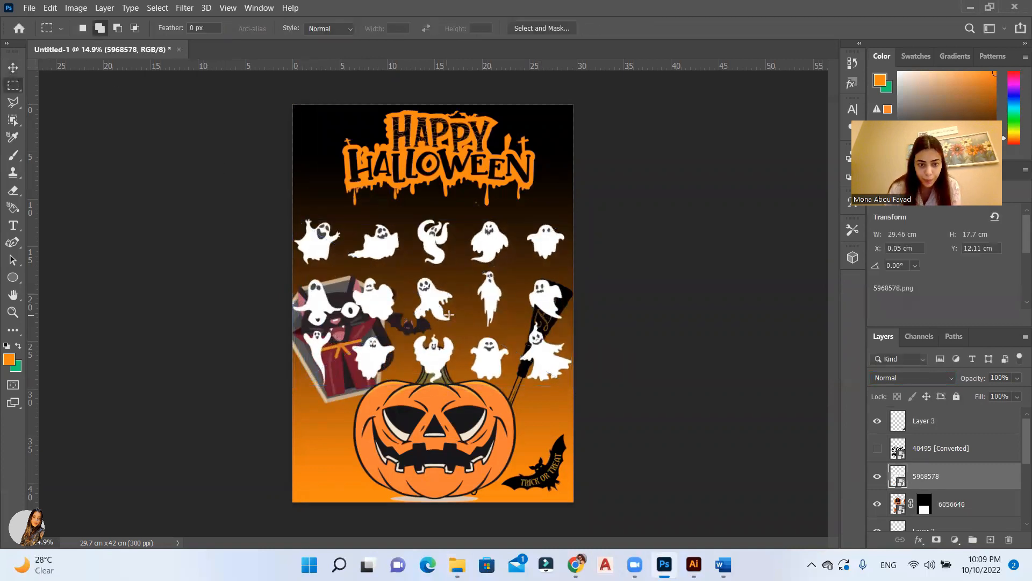
pyautogui.moveTo(467, 215); pyautogui.dragTo(374, 373)
pyautogui.hotkey('ctrl', 'j')
# Flip the curly ghost horizontally, enlarge it to about 8.42 × 9.58 cm and place it in the poster's lower-left corner
pyautogui.press('v')
pyautogui.hotkey('ctrl', 't')
pyautogui.rightClick(319, 451)
pyautogui.click(340, 427)
pyautogui.moveTo(355, 397); pyautogui.dragTo(338, 447)
pyautogui.moveTo(366, 518); pyautogui.dragTo(410, 505)
pyautogui.moveTo(329, 449); pyautogui.dragTo(333, 462)
pyautogui.press('Return')
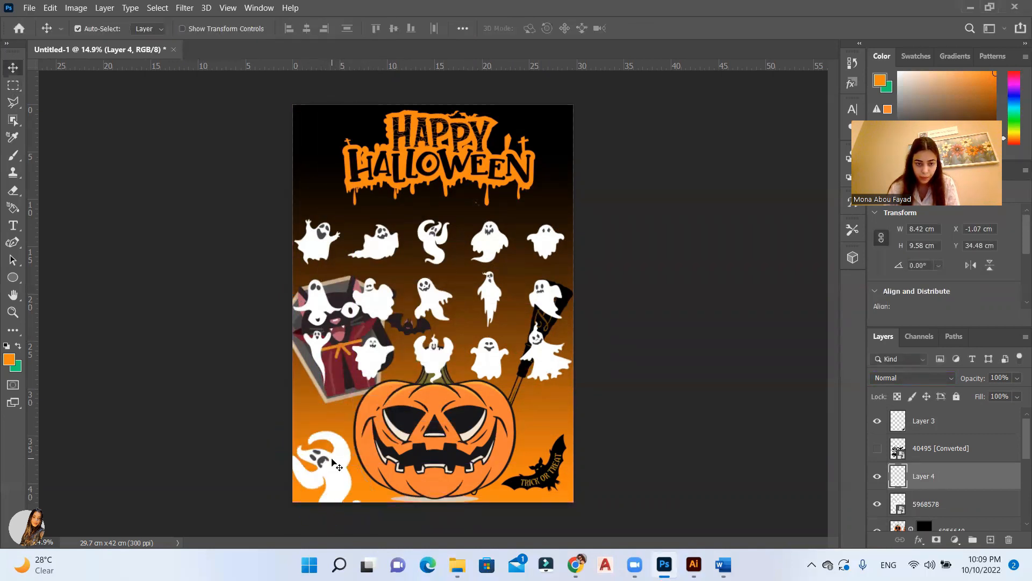
# Reposition the ghost sheet and copy one of its smiling ghosts to its own layer
pyautogui.moveTo(547, 310); pyautogui.dragTo(525, 286)
pyautogui.moveTo(515, 356); pyautogui.dragTo(519, 365)
pyautogui.press('m')
pyautogui.moveTo(492, 321); pyautogui.dragTo(568, 432)
pyautogui.hotkey('ctrl', 'j')
# Flip the smiling ghost, resize it to about 7.51 × 7.8 cm and position it at the poster's right edge below the broom
pyautogui.click(12, 67)
pyautogui.hotkey('ctrl', 't')
pyautogui.rightClick(550, 415)
pyautogui.click(570, 388)
pyautogui.moveTo(531, 382); pyautogui.dragTo(583, 379)
pyautogui.press('Return')
pyautogui.moveTo(364, 277); pyautogui.dragTo(411, 181)
pyautogui.click(564, 424)
pyautogui.moveTo(565, 424); pyautogui.dragTo(569, 419)
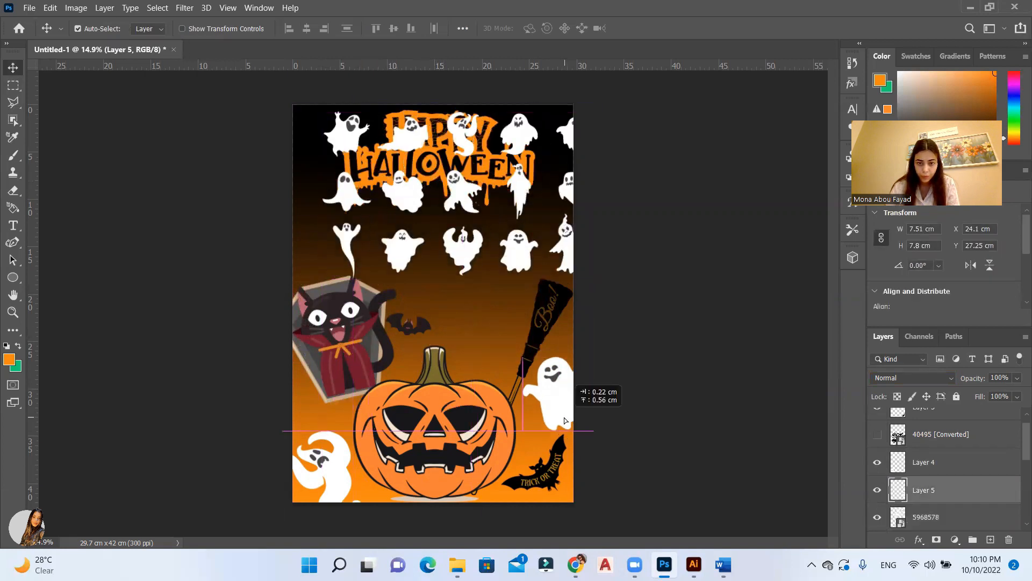
# Hide the 5968578 ghost sheet and set the opacity of both copied ghosts to 65%
pyautogui.moveTo(519, 263); pyautogui.dragTo(505, 292)
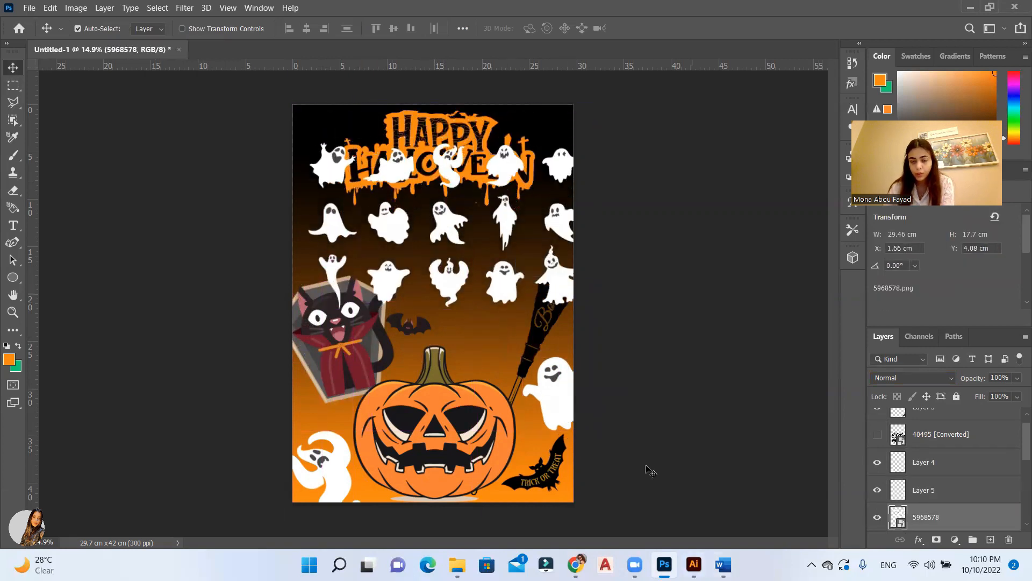
pyautogui.click(878, 517)
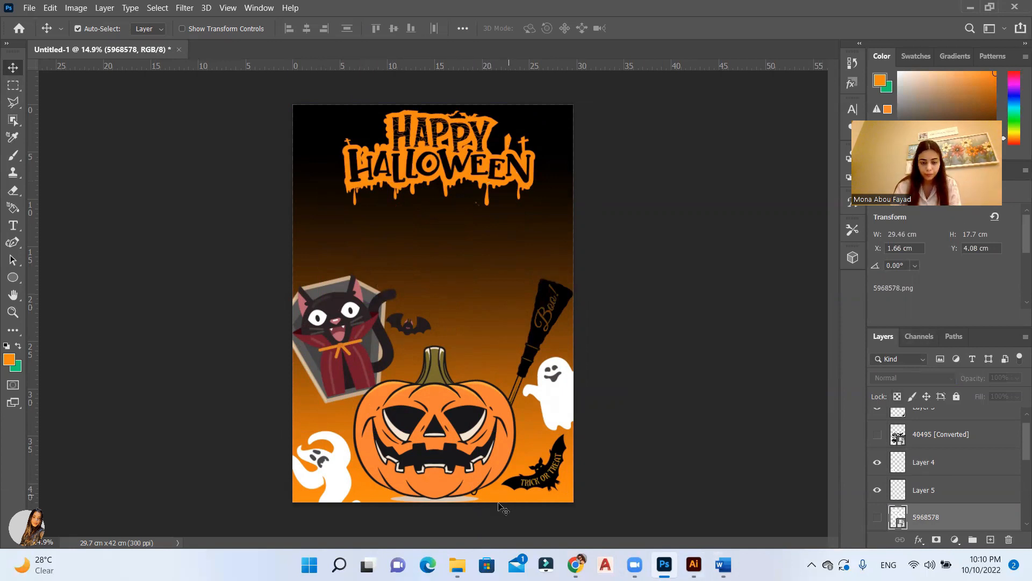
pyautogui.click(580, 408)
pyautogui.moveTo(1018, 383); pyautogui.dragTo(1006, 394)
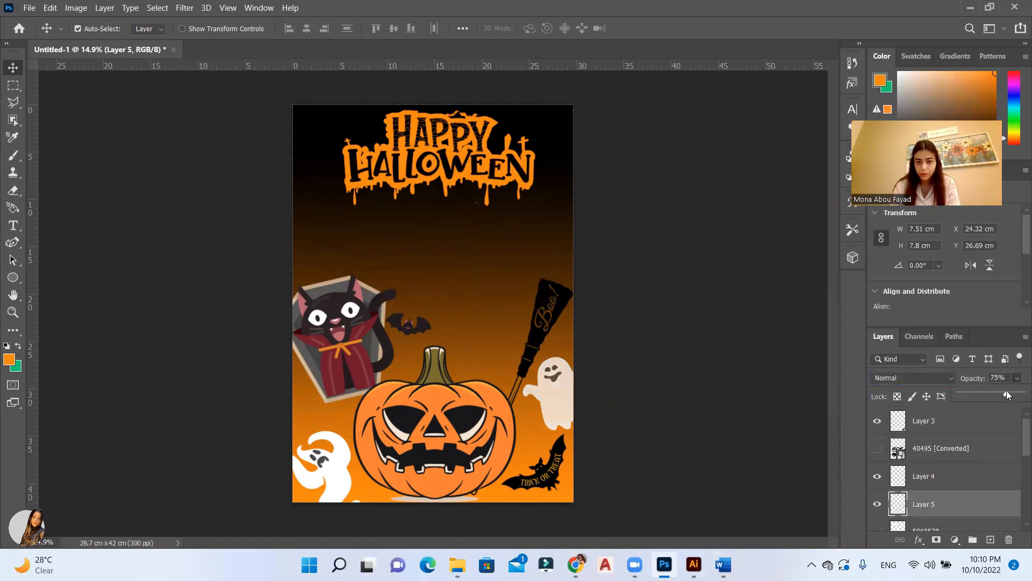
pyautogui.click(321, 468)
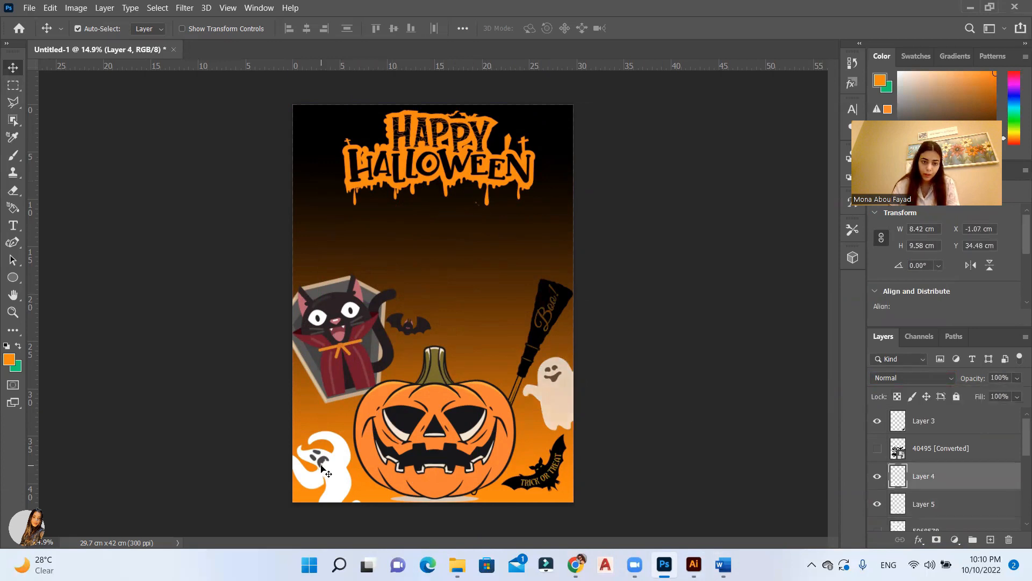
pyautogui.click(1000, 392)
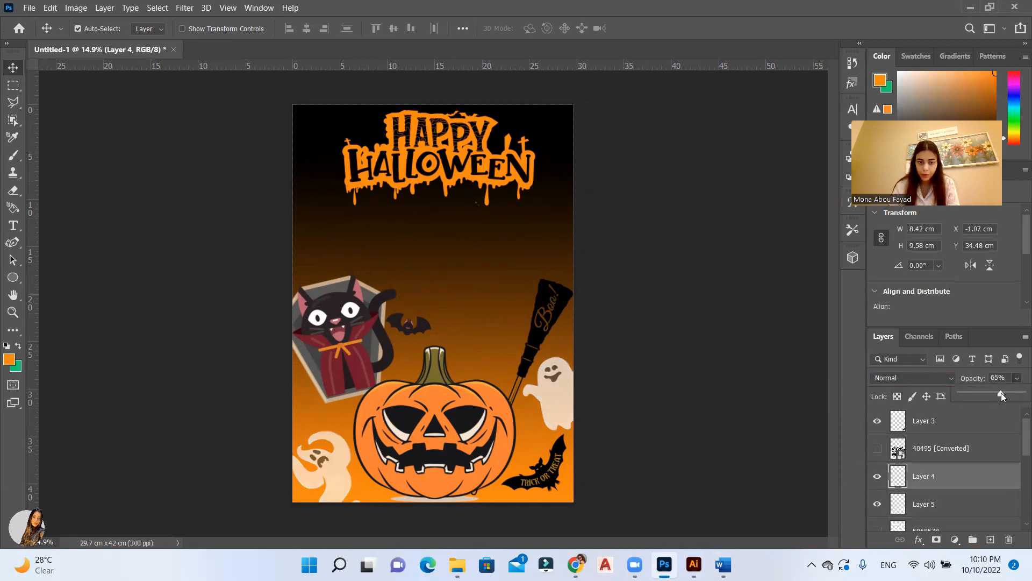
pyautogui.click(563, 392)
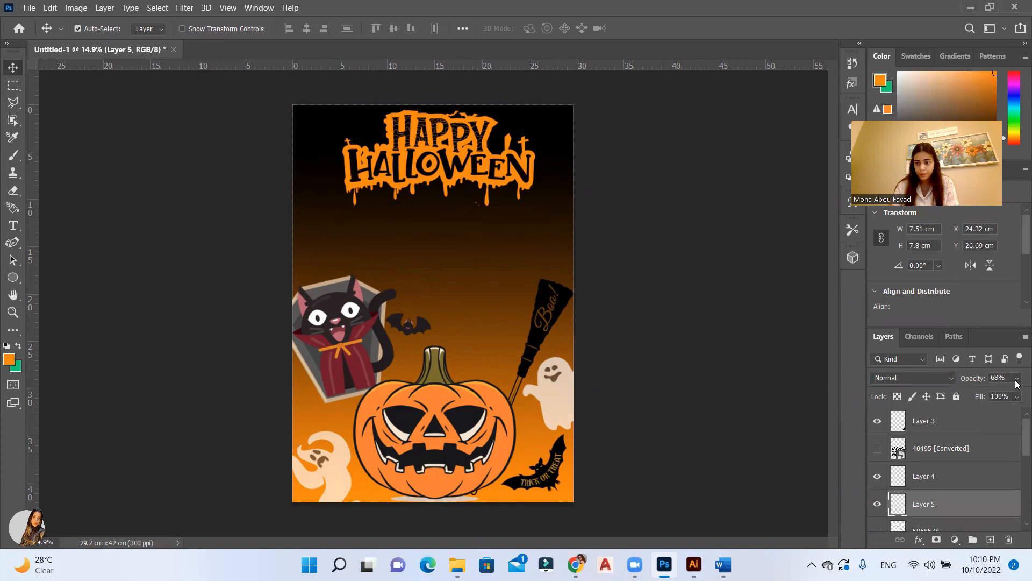
pyautogui.write('65')
pyautogui.press('Return')
# Place the skull sheet 106670-ON4K35-418.png on the poster below the HAPPY HALLOWEEN lettering
pyautogui.click(457, 564)
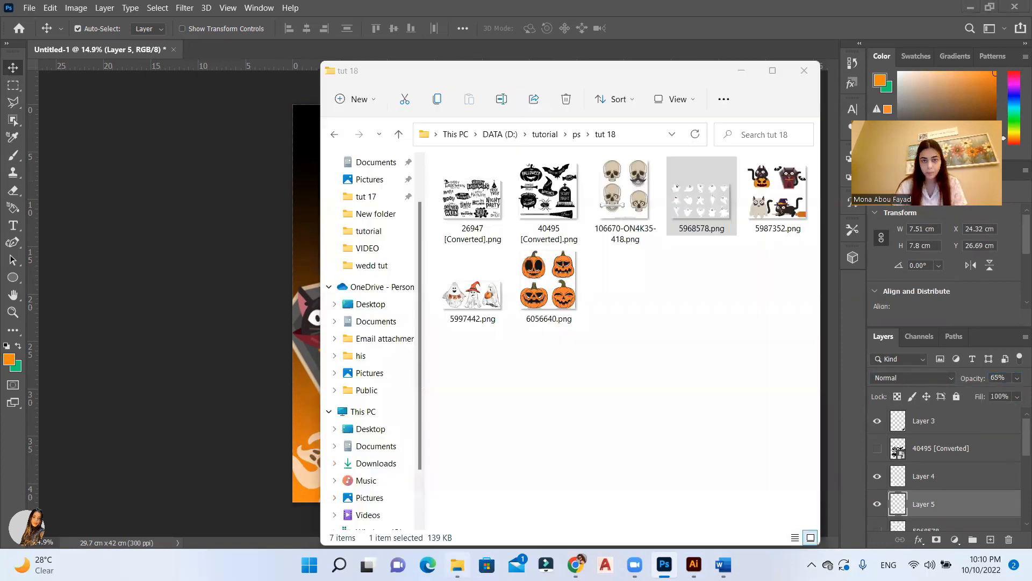
pyautogui.click(626, 196)
pyautogui.moveTo(290, 266); pyautogui.dragTo(293, 268)
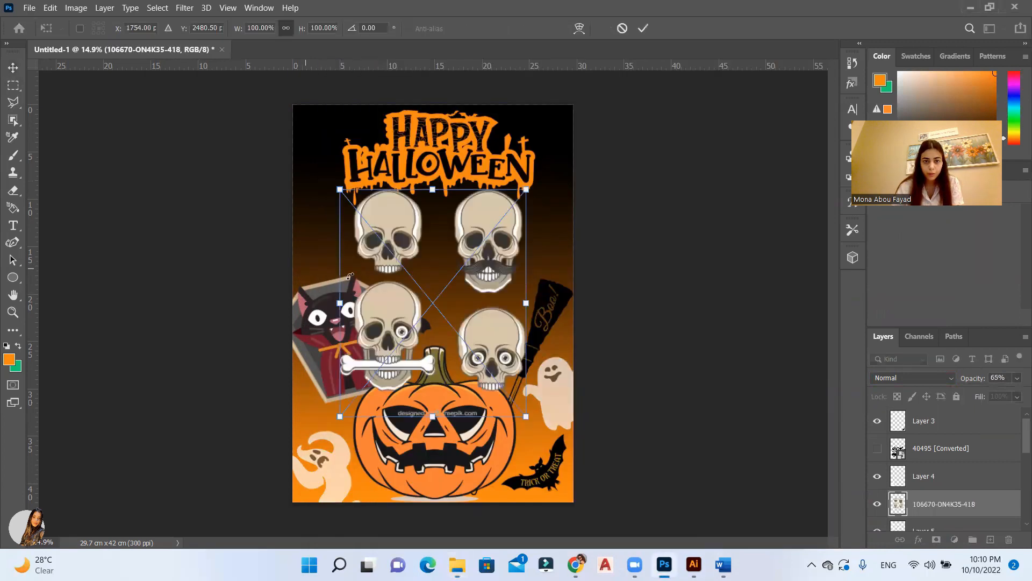
pyautogui.moveTo(393, 249); pyautogui.dragTo(382, 266)
pyautogui.press('Return')
# Copy the skull sheet's top-left skull to its own layer near the poster's right edge and hide the sheet
pyautogui.click(12, 88)
pyautogui.moveTo(335, 189); pyautogui.dragTo(428, 303)
pyautogui.hotkey('ctrl', 'j')
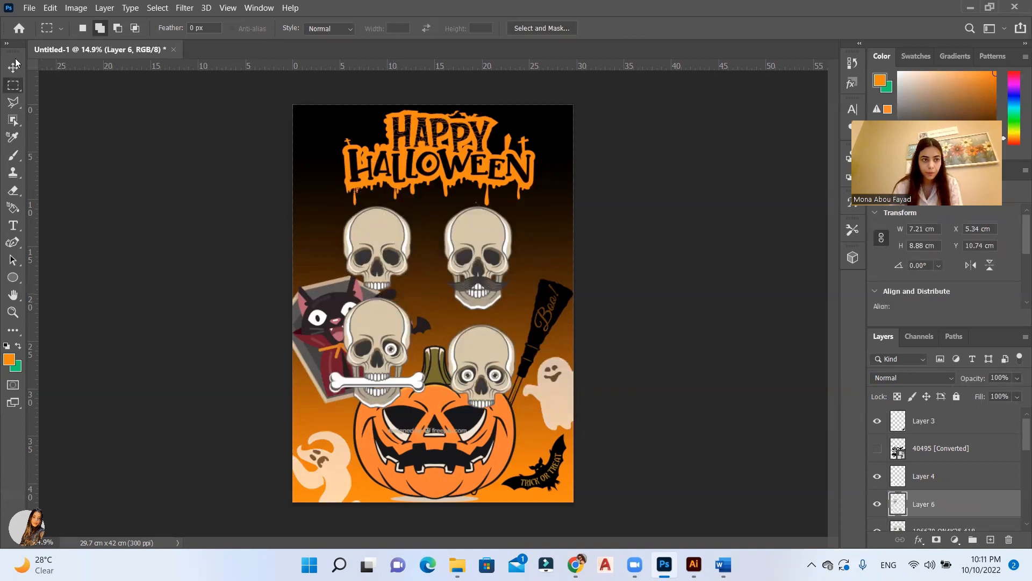
pyautogui.press('v')
pyautogui.moveTo(357, 239); pyautogui.dragTo(524, 228)
pyautogui.click(386, 230)
pyautogui.click(877, 521)
# Tilt and resize the copied skull at the poster's right edge above the broom and set its blend mode to Multiply
pyautogui.hotkey('ctrl', 't')
pyautogui.moveTo(570, 290); pyautogui.dragTo(640, 263)
pyautogui.moveTo(542, 226); pyautogui.dragTo(568, 243)
pyautogui.press('Return')
pyautogui.click(907, 375)
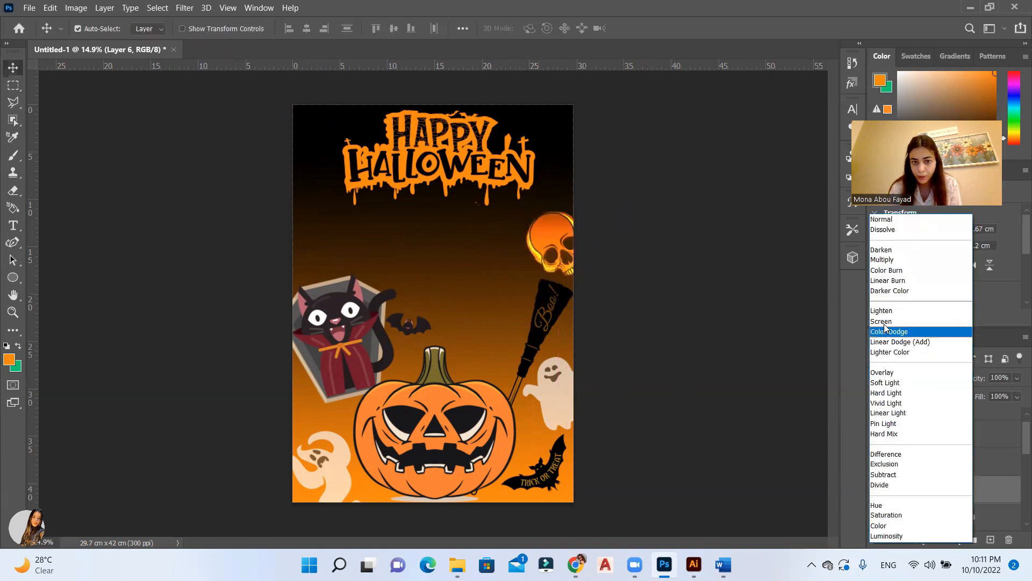
pyautogui.click(888, 261)
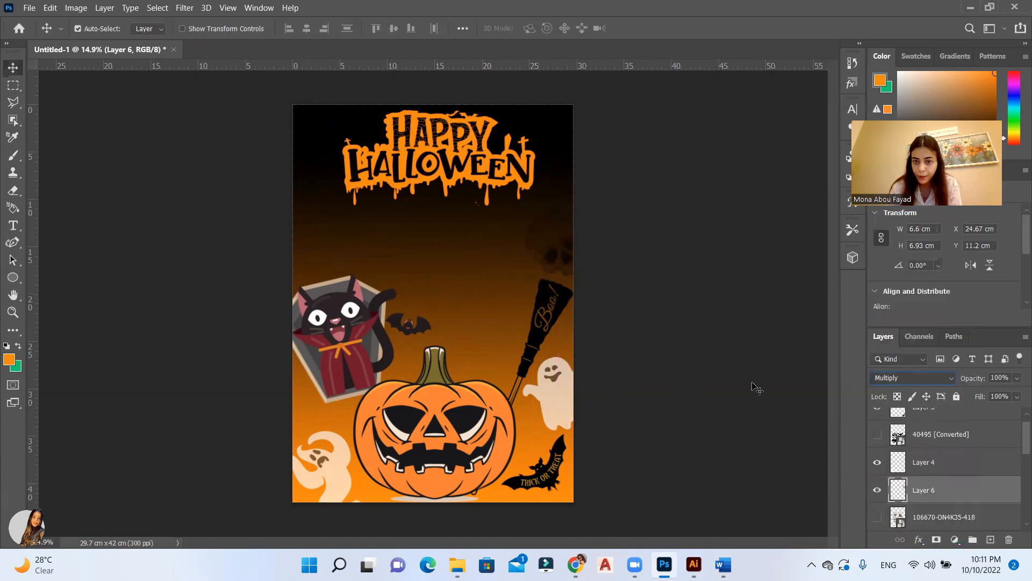
# Show the skull sheet to copy its lower-right, wide-eyed skull to its own layer, and hide the sheet again
pyautogui.click(877, 517)
pyautogui.moveTo(471, 262); pyautogui.dragTo(461, 289)
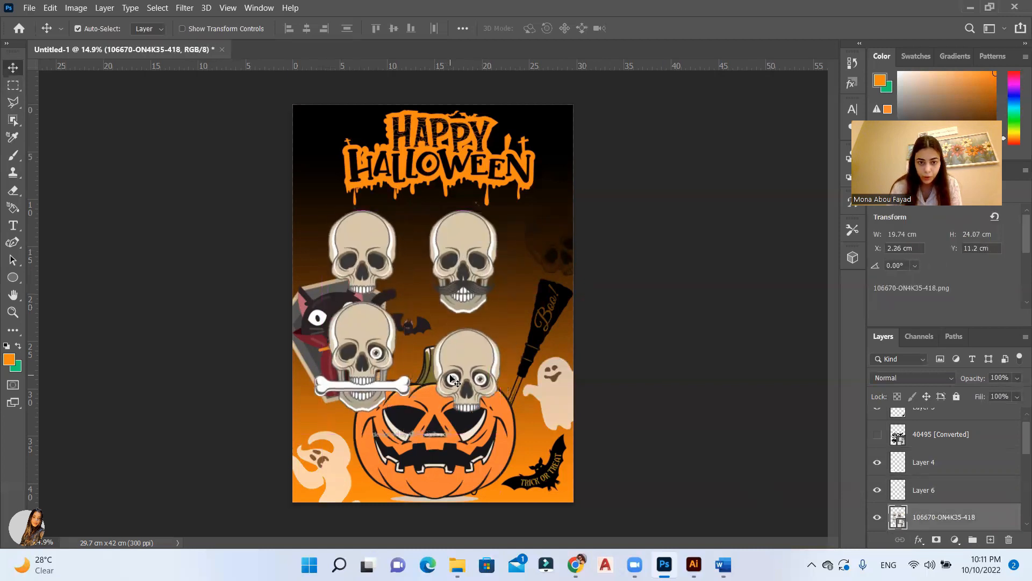
pyautogui.press('m')
pyautogui.moveTo(429, 335); pyautogui.dragTo(503, 418)
pyautogui.moveTo(504, 332)
pyautogui.mouseDown()
pyautogui.moveTo(424, 351)
pyautogui.moveTo(459, 352)
pyautogui.moveTo(449, 349)
pyautogui.mouseUp()
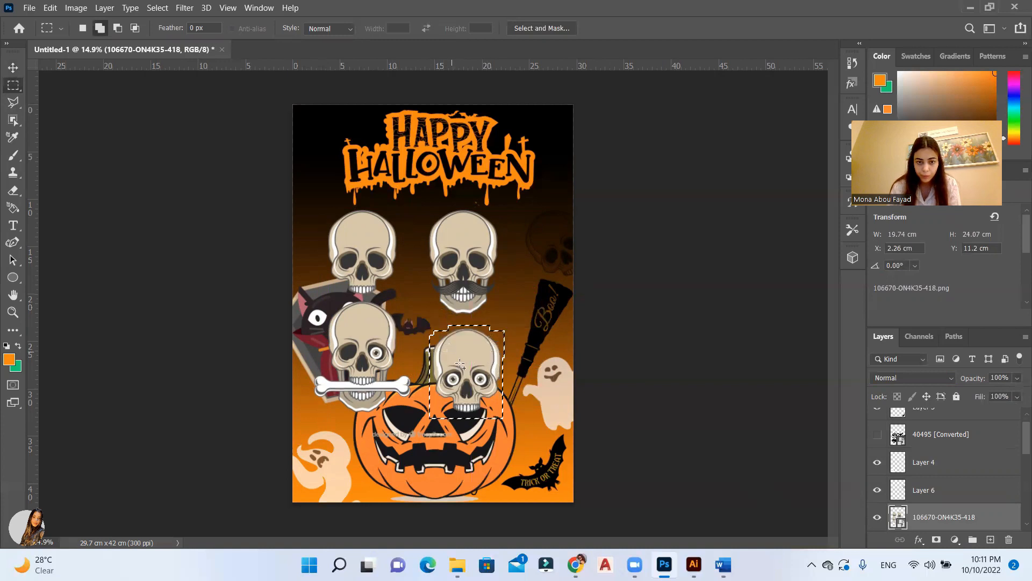
pyautogui.hotkey('ctrl', 'j')
pyautogui.click(877, 517)
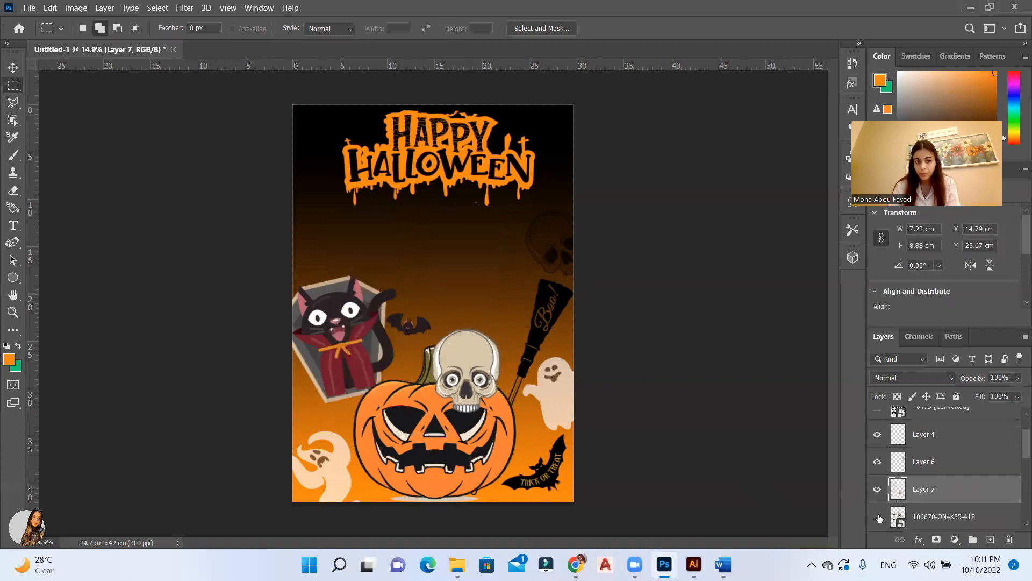
# Place the wide-eyed skull at the poster's left edge above the cat, resized to about 8.17 × 10.06 cm, and blend it with Multiply
pyautogui.click(13, 67)
pyautogui.moveTo(454, 364); pyautogui.dragTo(289, 216)
pyautogui.hotkey('ctrl', 't')
pyautogui.moveTo(326, 263); pyautogui.dragTo(337, 276)
pyautogui.press('Return')
pyautogui.moveTo(315, 231); pyautogui.dragTo(311, 234)
pyautogui.click(912, 377)
pyautogui.click(903, 261)
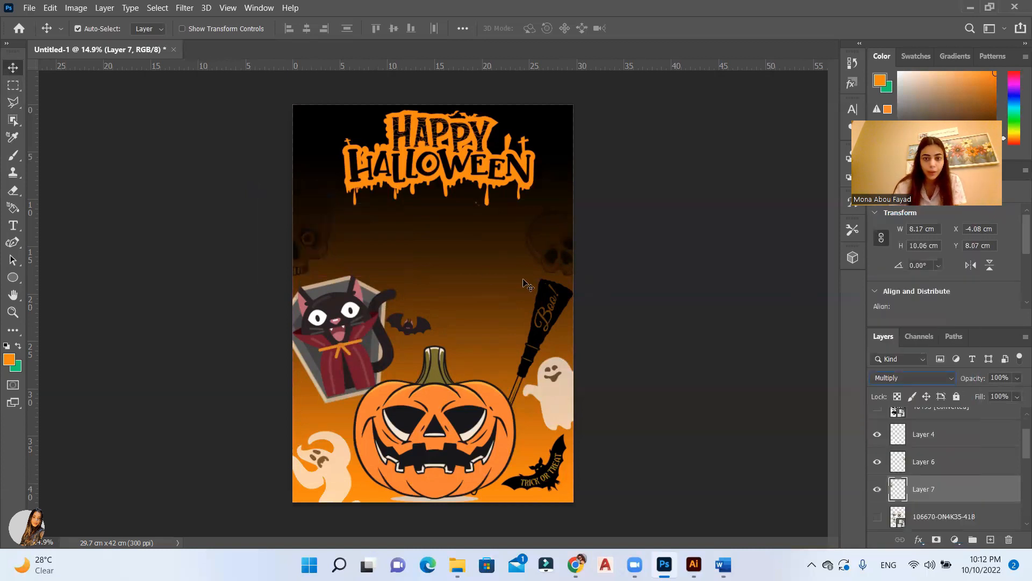
# Move the coffin cat outward so it slightly overlaps the poster's left edge
pyautogui.click(344, 352)
pyautogui.scroll(3, 344, 352)
pyautogui.moveTo(341, 346); pyautogui.dragTo(317, 357)
pyautogui.scroll(-5, 317, 358)
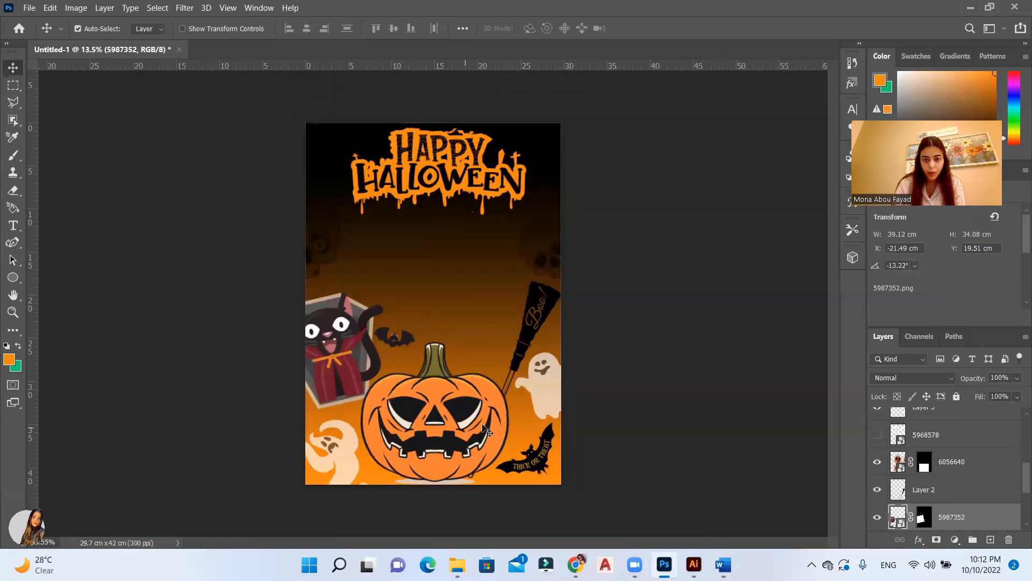
pyautogui.click(476, 414)
pyautogui.moveTo(476, 414); pyautogui.dragTo(477, 419)
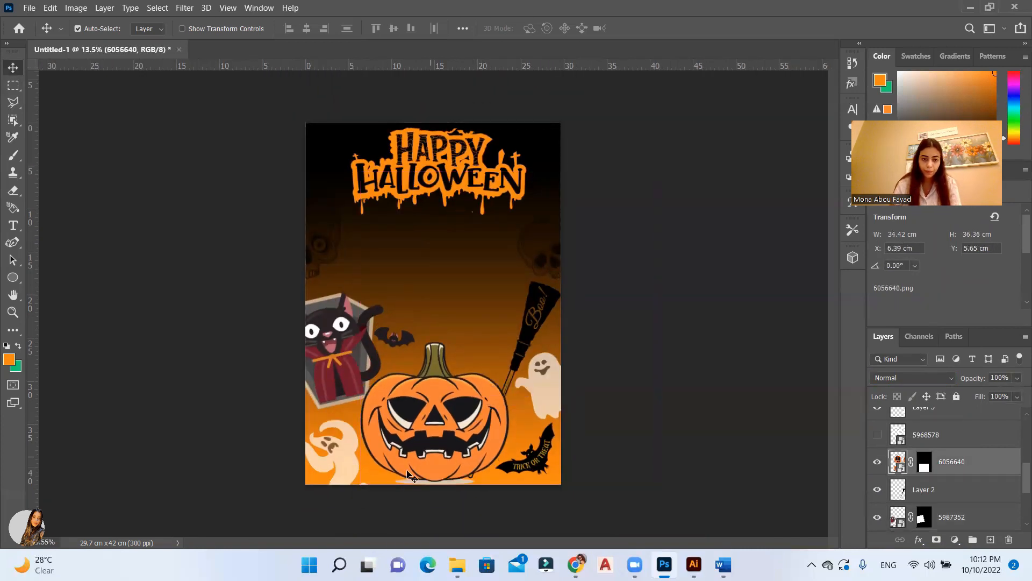
# Enlarge the curly ghost in the poster's lower-left corner to 112.91% and rotate it -7.32°
pyautogui.click(351, 450)
pyautogui.hotkey('ctrl', 't')
pyautogui.moveTo(368, 419); pyautogui.dragTo(327, 409)
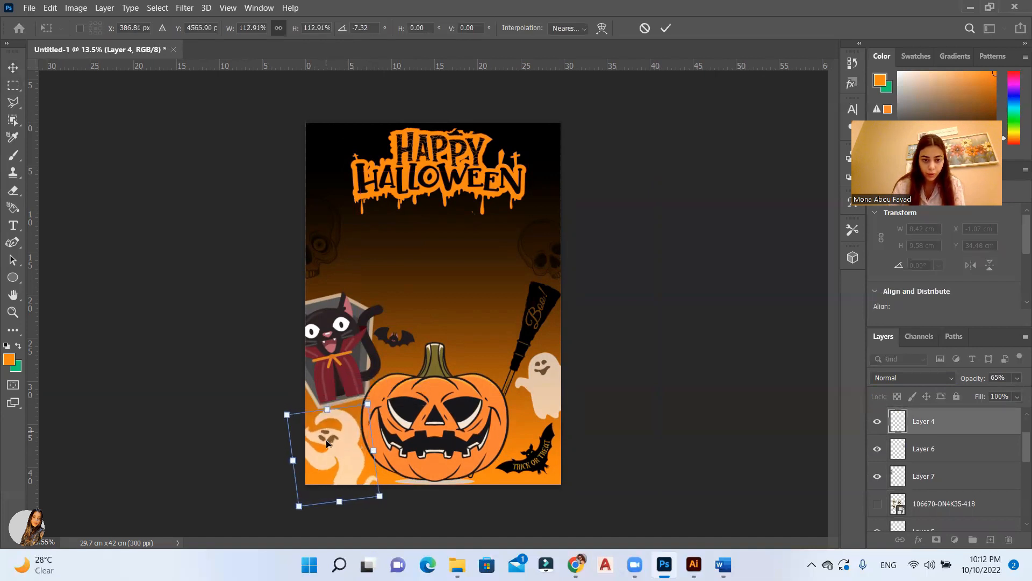
pyautogui.press('Return')
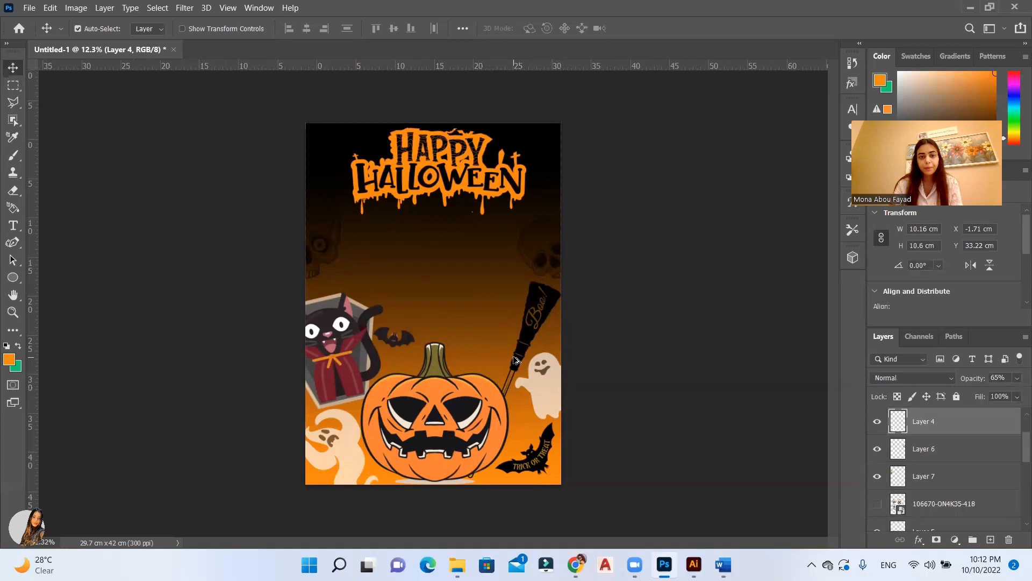
# Change the blending of the HAPPY HALLOWEEN lettering to give a darker orange, and save the document as Untitled-1.psd
pyautogui.scroll(-1, 555, 412)
pyautogui.click(502, 188)
pyautogui.click(904, 382)
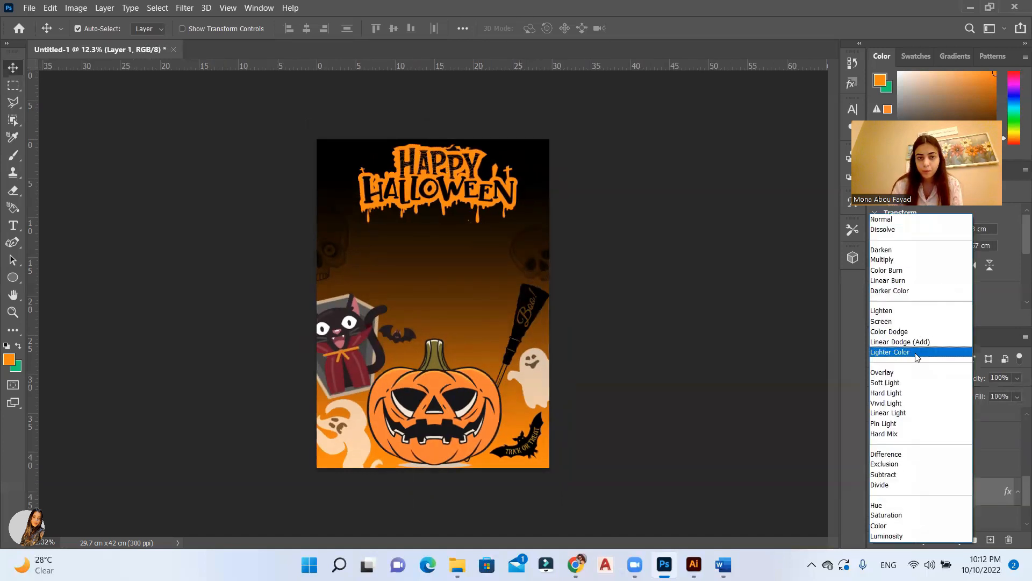
pyautogui.click(599, 245)
pyautogui.hotkey('ctrl', 's')
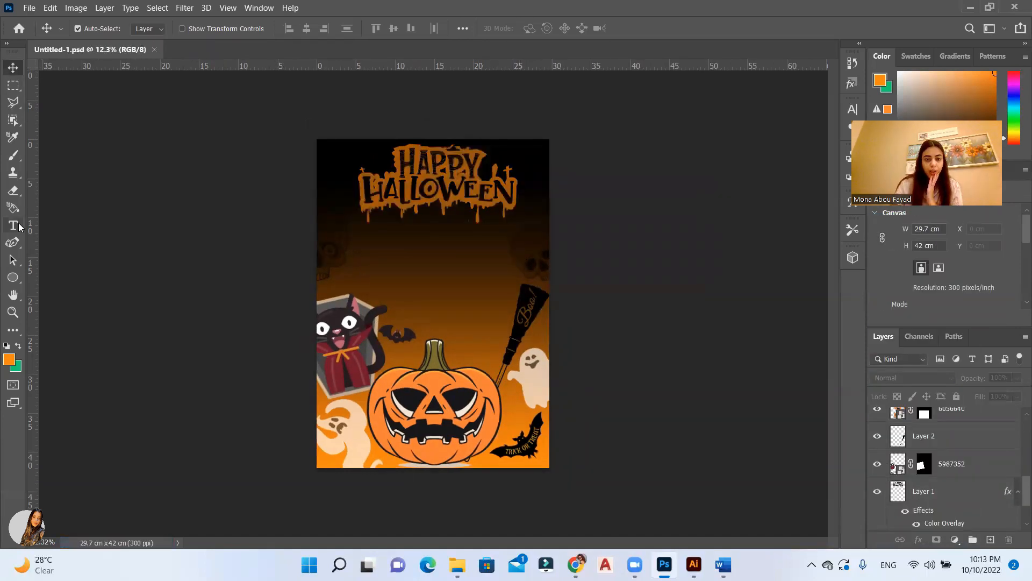
# Draw a horizontal text box about 14.25 × 11.17 cm between the HAPPY HALLOWEEN lettering and the pumpkin
pyautogui.click(19, 225)
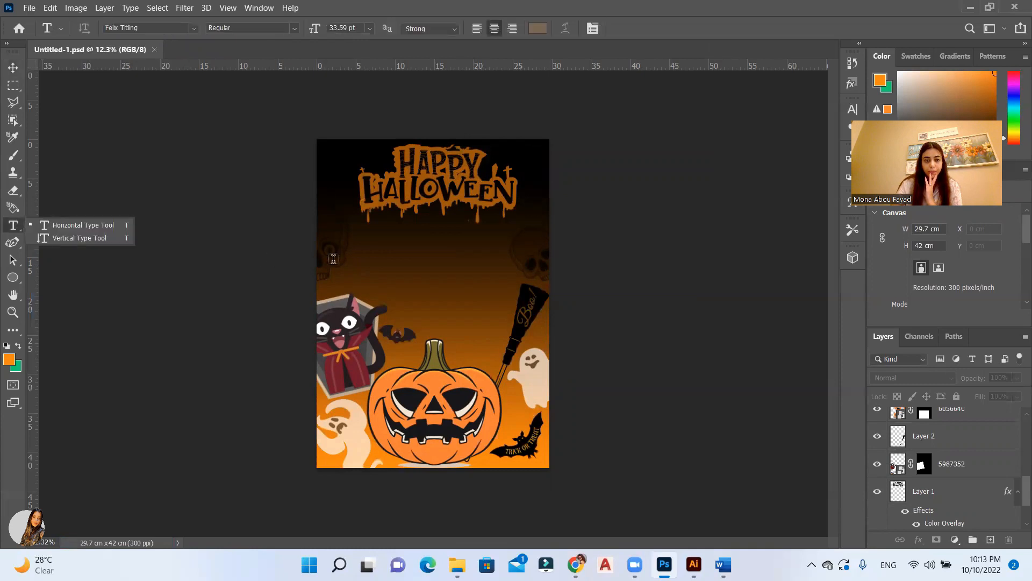
pyautogui.scroll(6, 484, 218)
pyautogui.moveTo(540, 199); pyautogui.dragTo(341, 353)
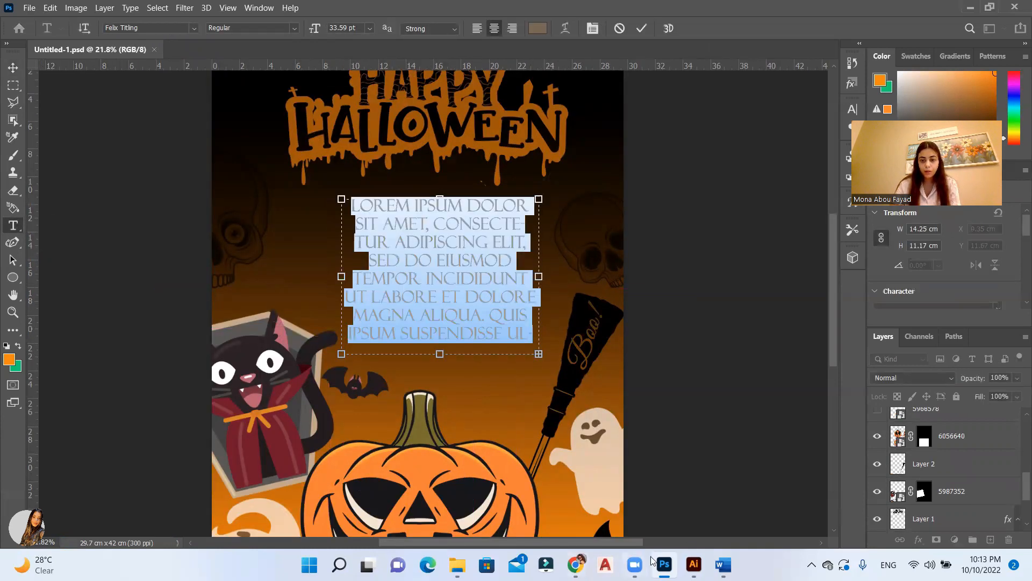
# Copy the whole invitation text from the Word document and paste it over the placeholder in the Photoshop text box
pyautogui.click(723, 565)
pyautogui.hotkey('ctrl', 'a')
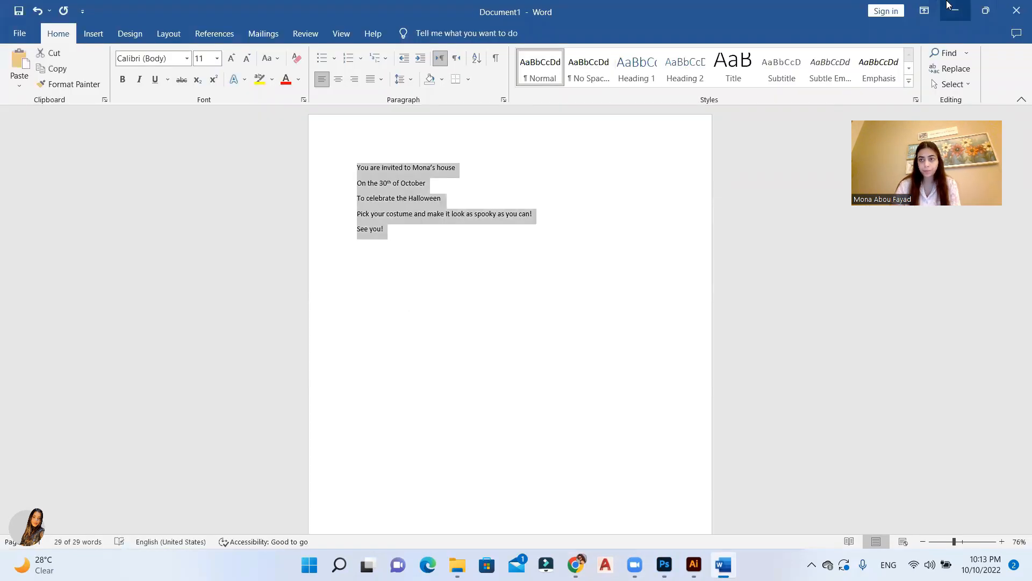
pyautogui.click(948, 5)
pyautogui.hotkey('ctrl', 'v')
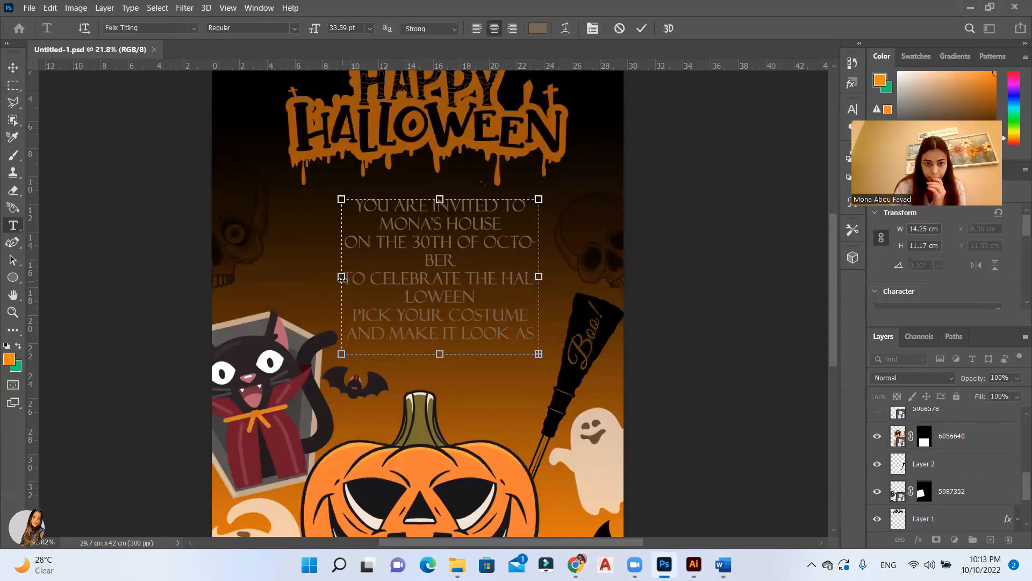
# Widen the invitation text box on both sides to about 19.44 cm
pyautogui.moveTo(341, 276); pyautogui.dragTo(300, 276)
pyautogui.moveTo(546, 284); pyautogui.dragTo(556, 284)
pyautogui.click(496, 391)
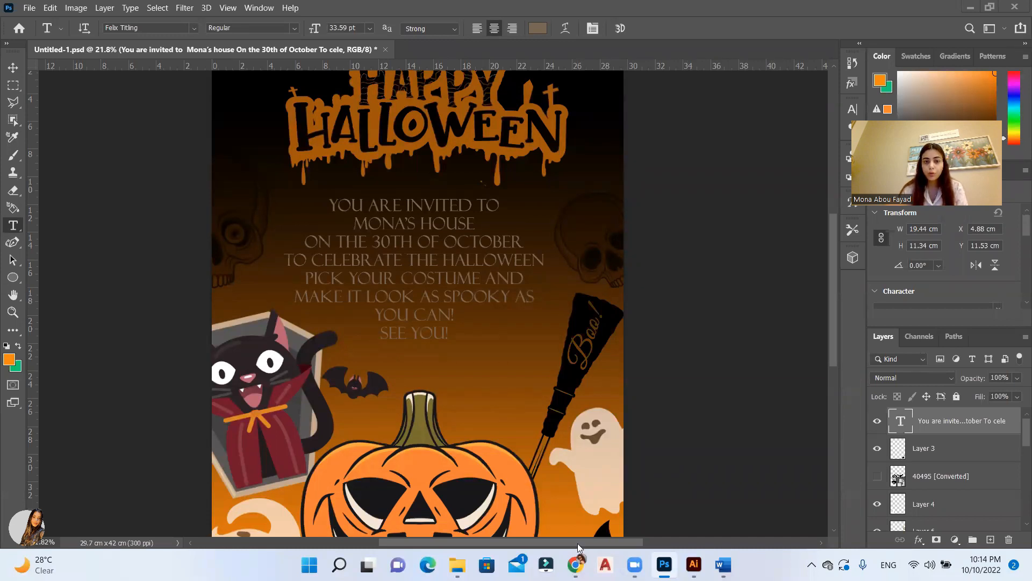
# Switch to Chrome, browse the 1001 Fonts Halloween page and download the Zombie Holocaust font
pyautogui.click(575, 565)
pyautogui.click(166, 197)
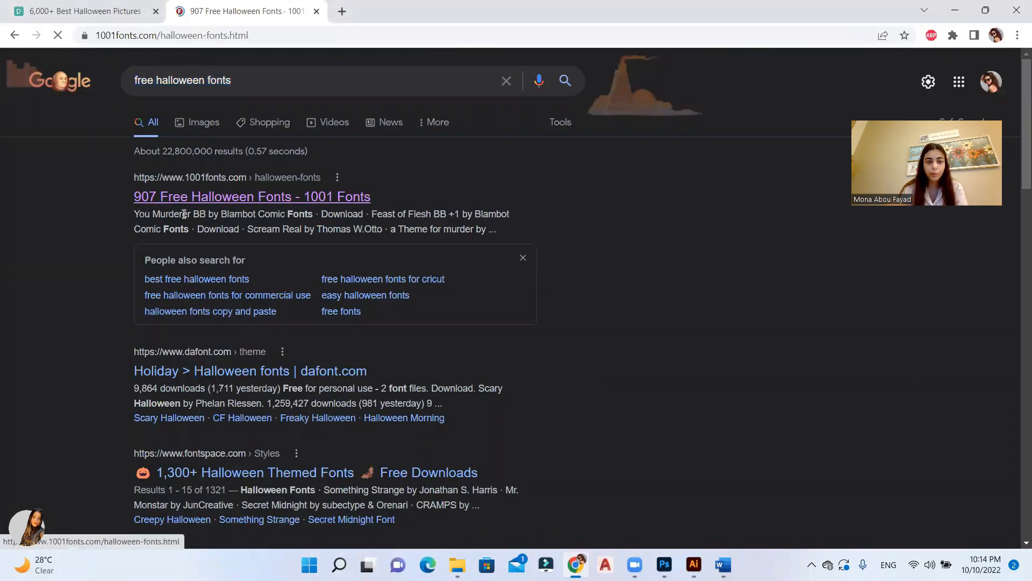
pyautogui.scroll(-7, 250, 227)
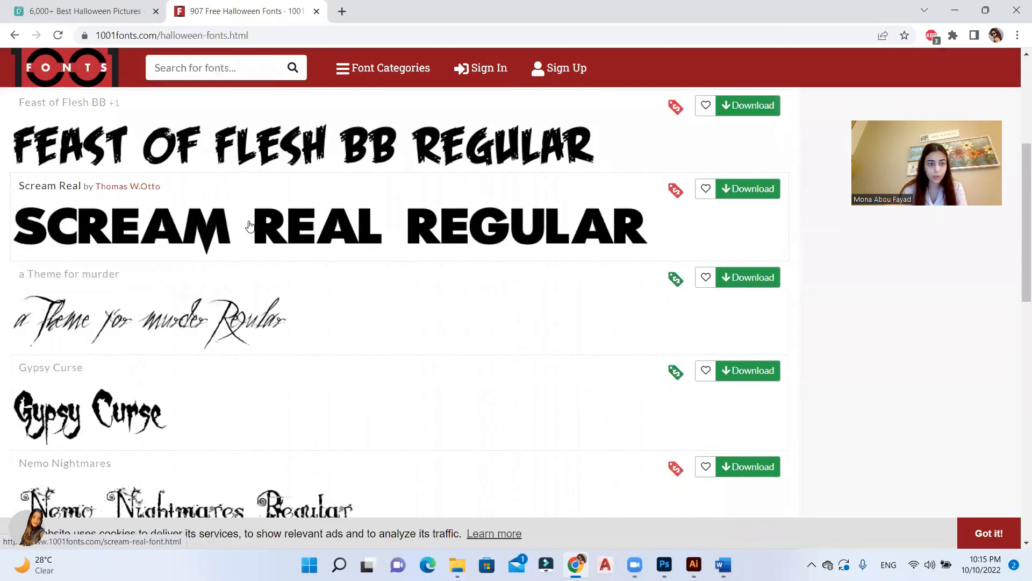
pyautogui.scroll(-4, 250, 228)
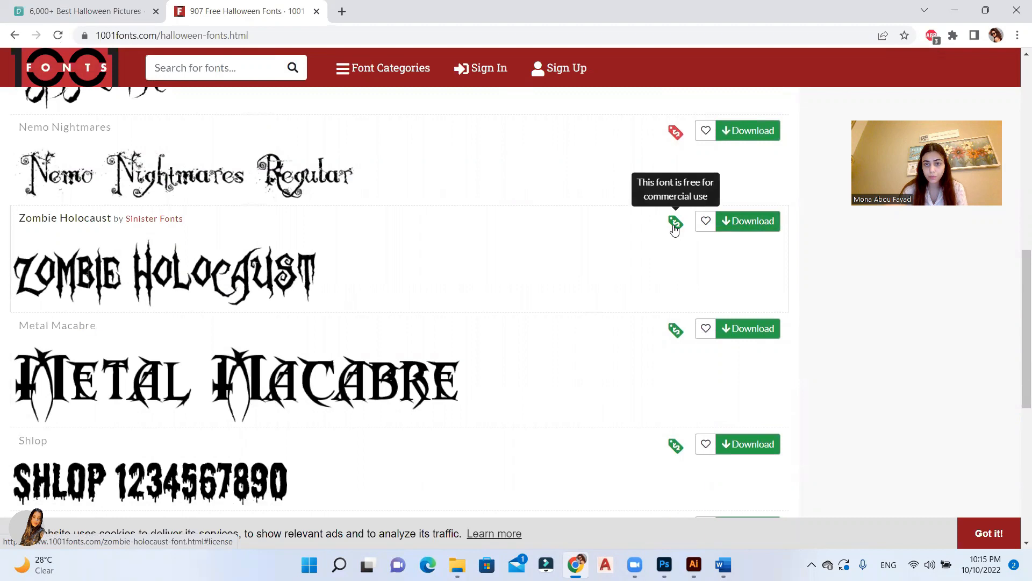
pyautogui.click(737, 230)
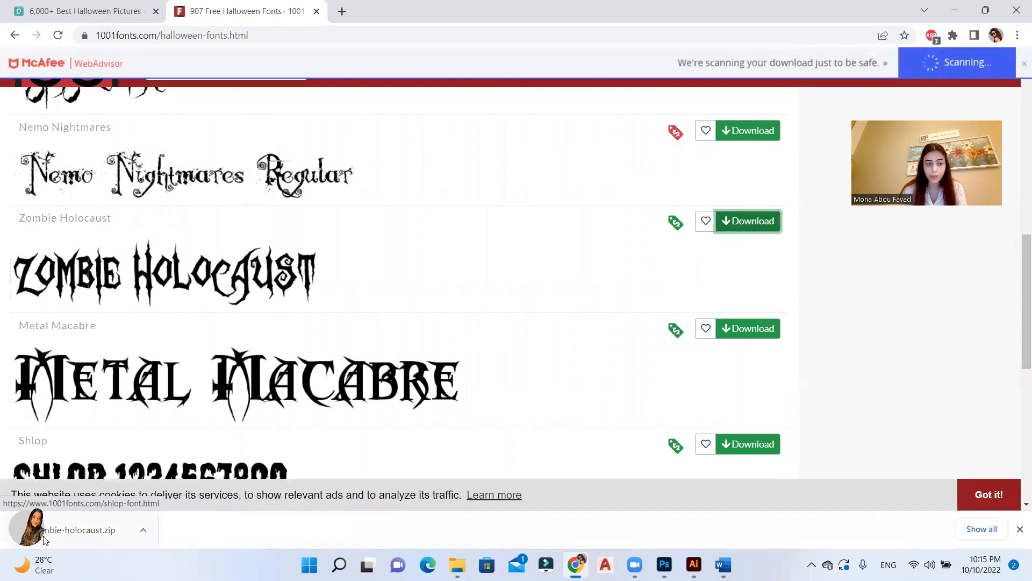
# Open the downloaded zombie-holocaust.zip archive and go into its Fonts folder to reach the TrueType file
pyautogui.click(143, 529)
pyautogui.click(181, 480)
pyautogui.doubleClick(489, 141)
pyautogui.doubleClick(482, 128)
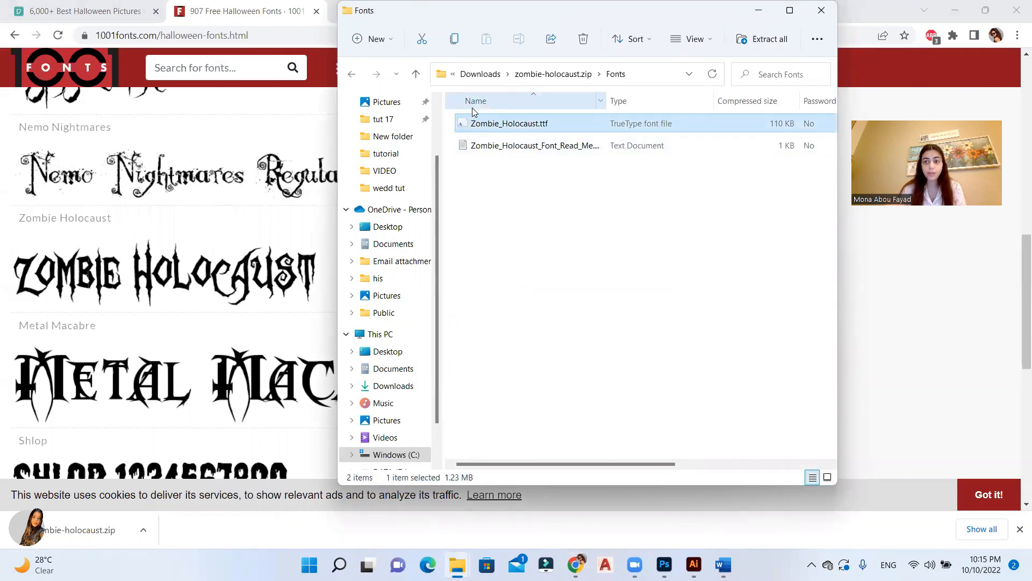
# Open the Windows Control Panel and search it for font to bring up the installed Fonts folder
pyautogui.click(339, 565)
pyautogui.write('contr')
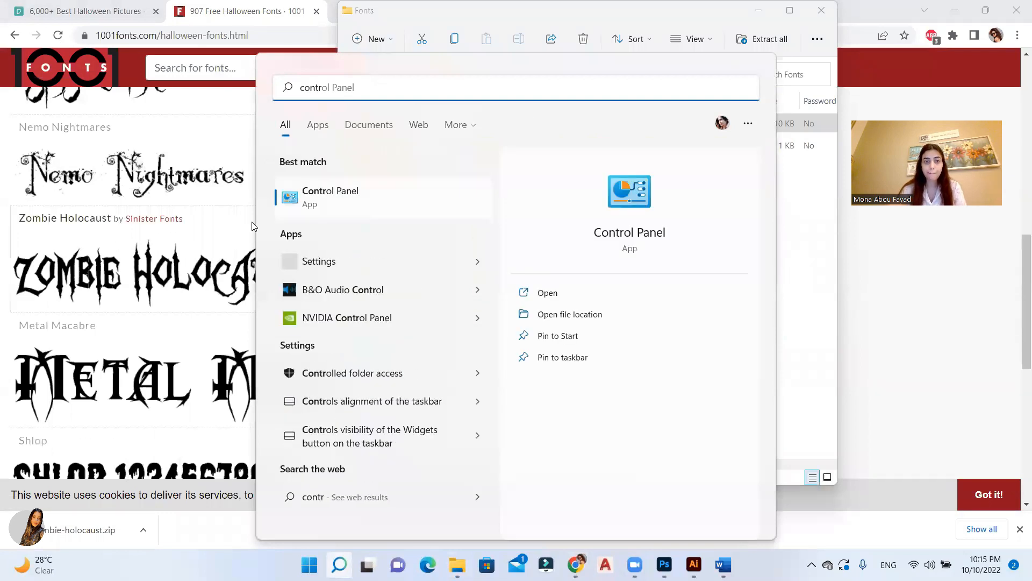
pyautogui.click(332, 198)
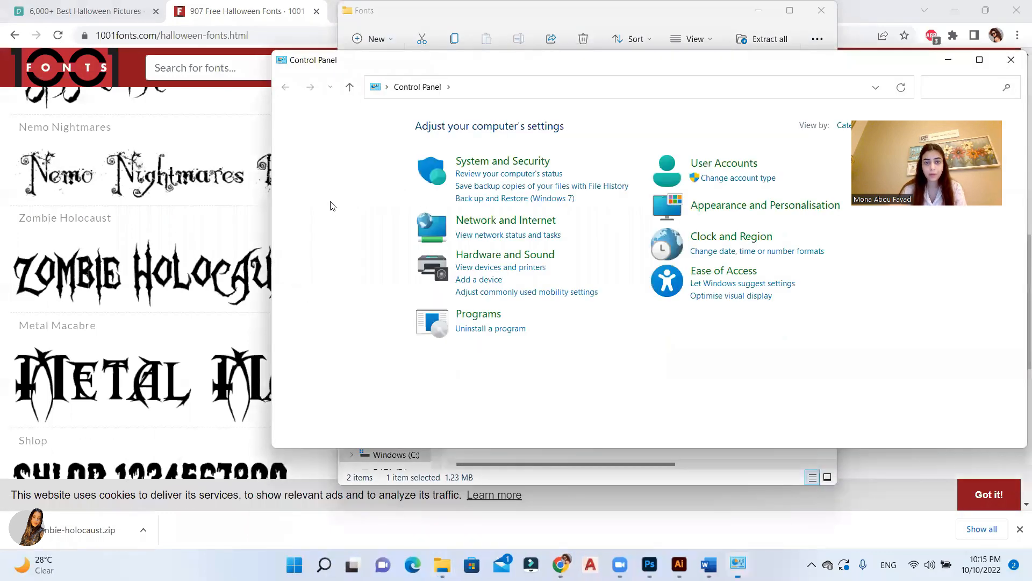
pyautogui.moveTo(827, 63); pyautogui.dragTo(671, 77)
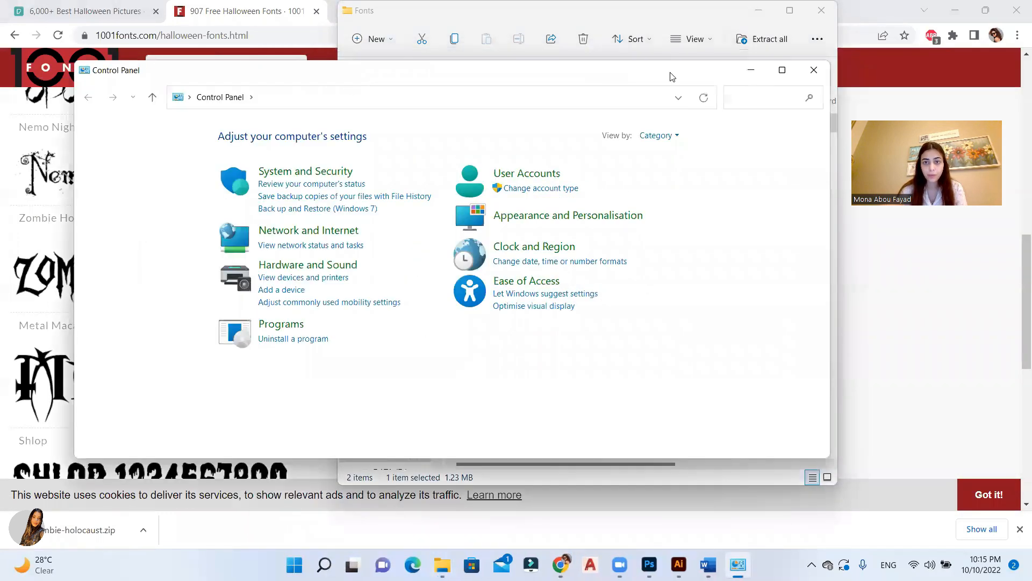
pyautogui.write('font')
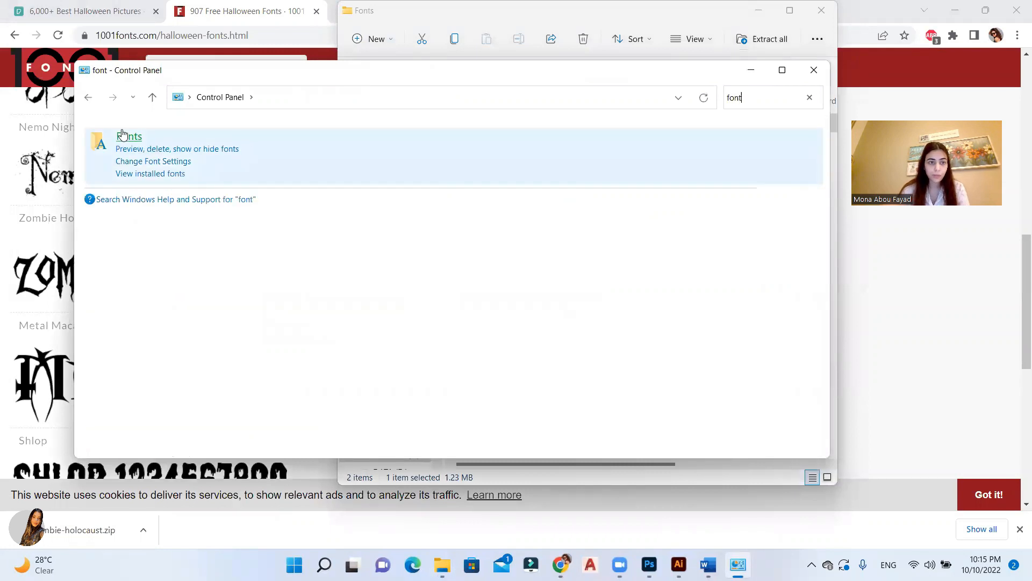
pyautogui.click(122, 139)
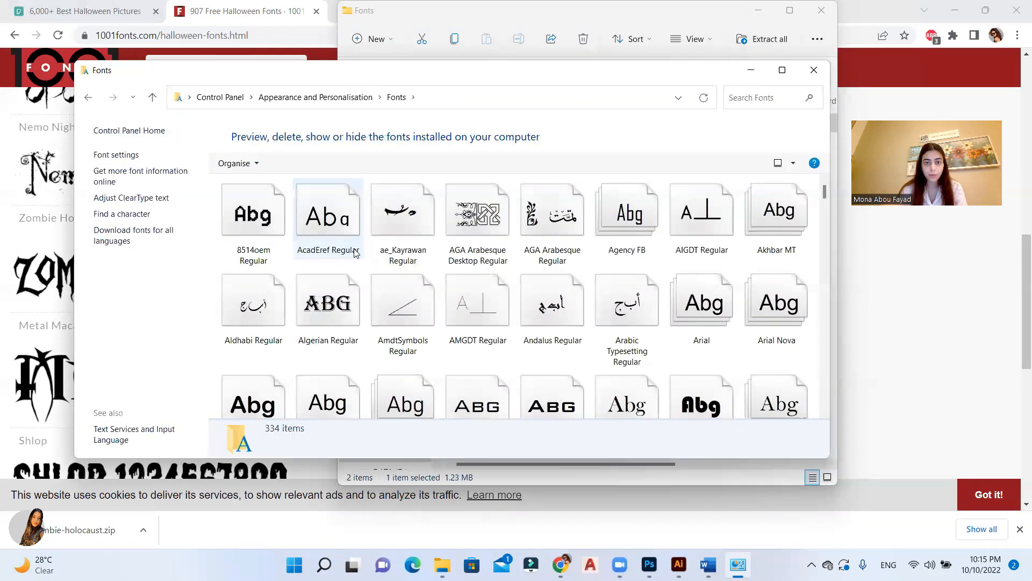
# Install the Zombie Holocaust font from Zombie_Holocaust.ttf and look through the installed fonts
pyautogui.moveTo(653, 10); pyautogui.dragTo(713, 55)
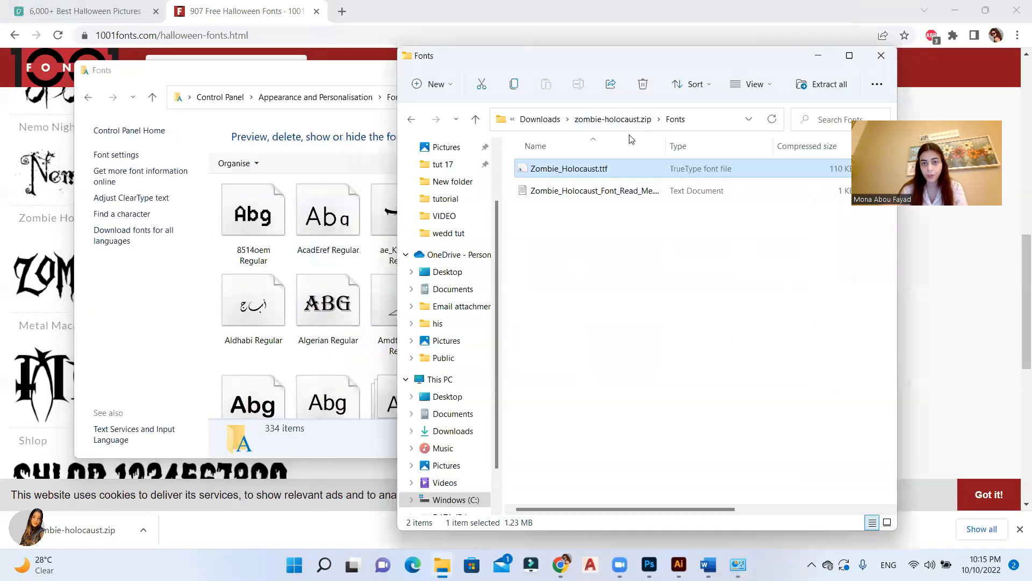
pyautogui.doubleClick(535, 169)
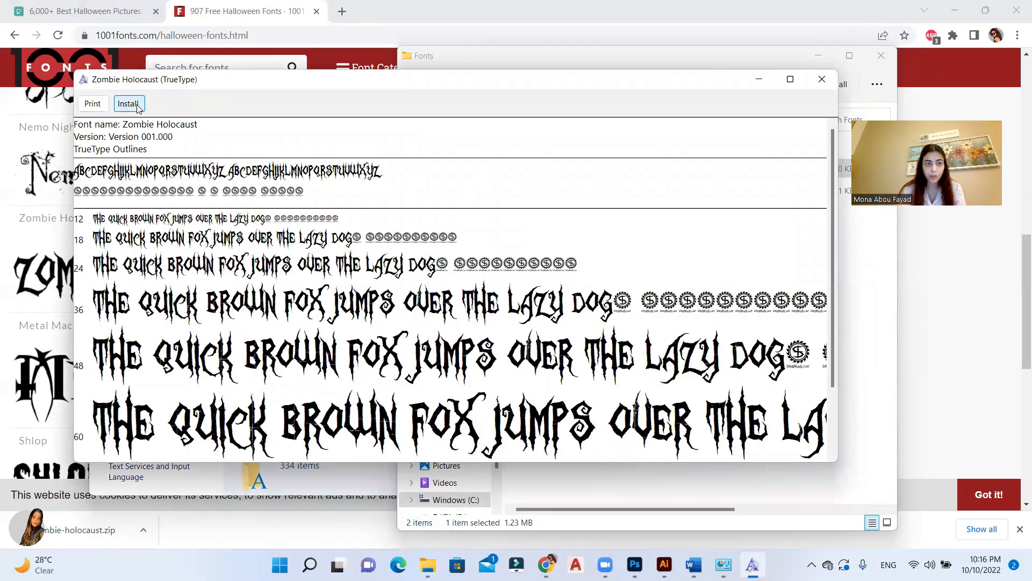
pyautogui.click(822, 79)
pyautogui.doubleClick(605, 168)
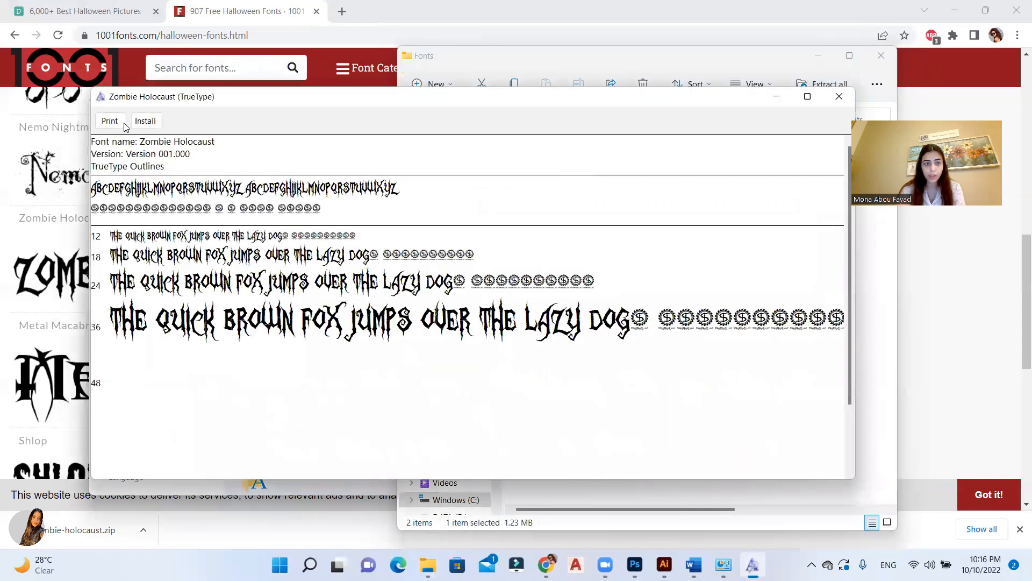
pyautogui.click(144, 121)
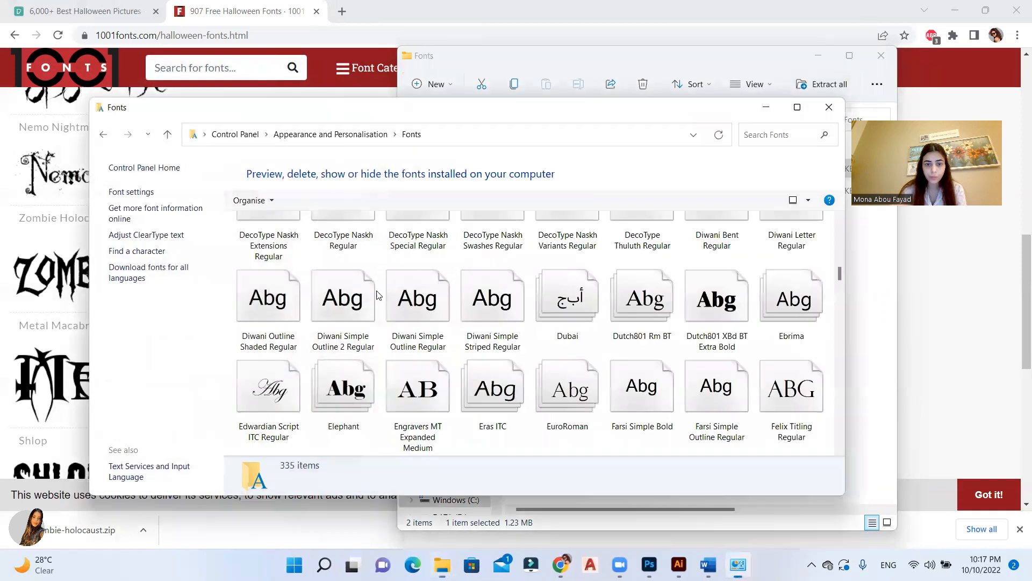
pyautogui.scroll(5, 420, 322)
pyautogui.scroll(-3, 438, 380)
# Set the invitation's opening words YOU ARE INVITED TO in Zombie Holocaust at 48 pt
pyautogui.press('z')
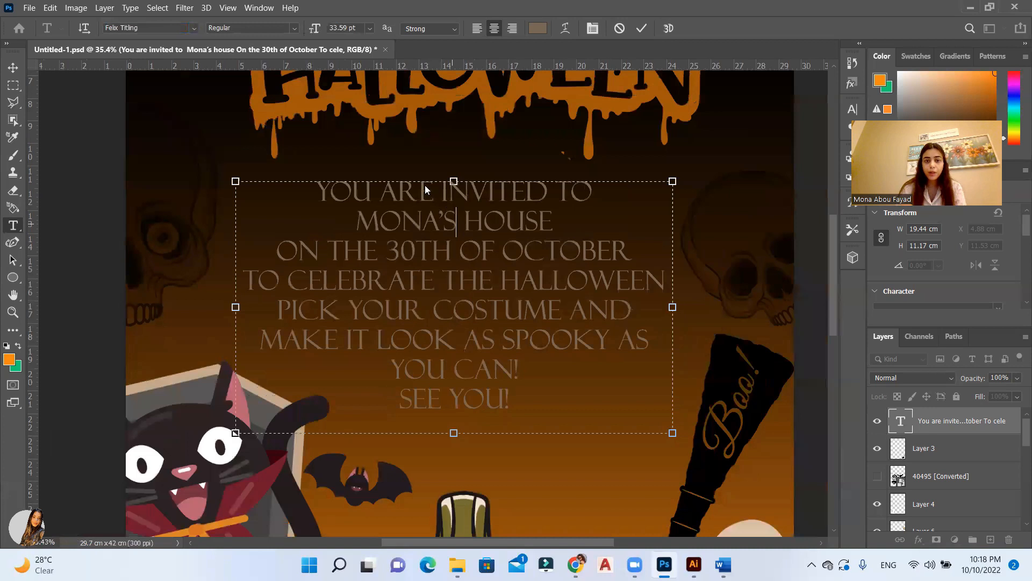
pyautogui.tripleClick(405, 196)
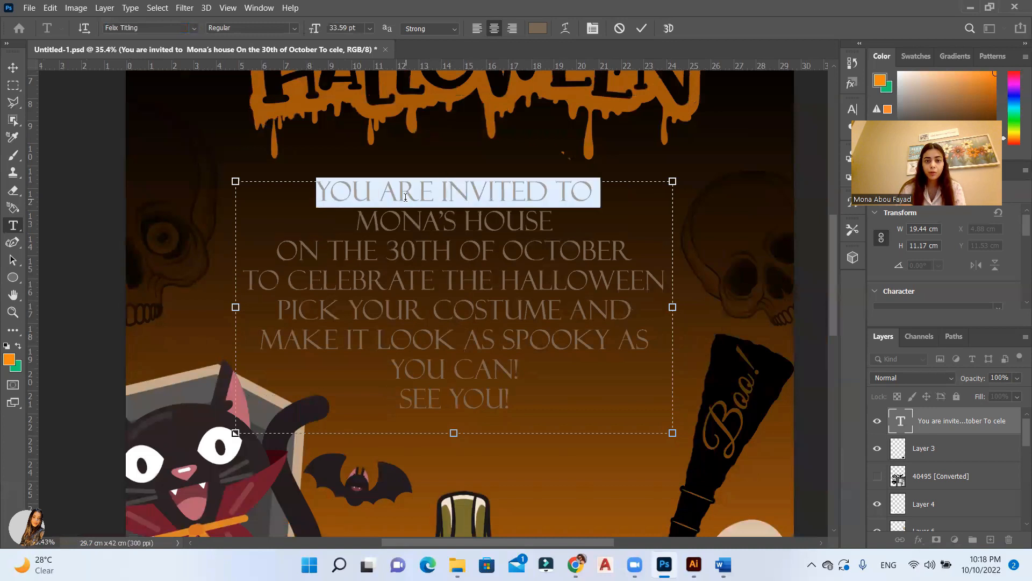
pyautogui.click(194, 28)
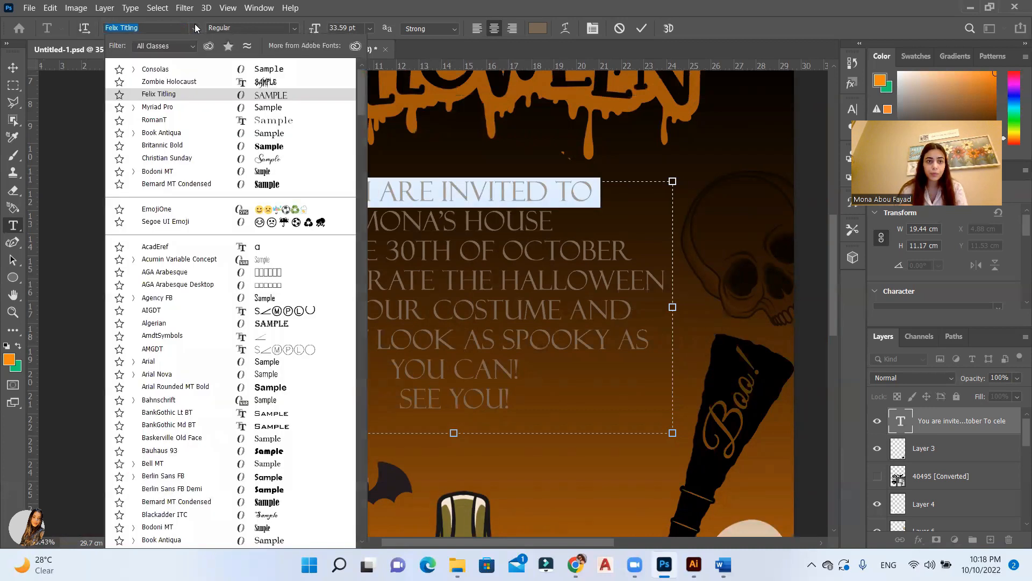
pyautogui.click(149, 86)
pyautogui.click(369, 29)
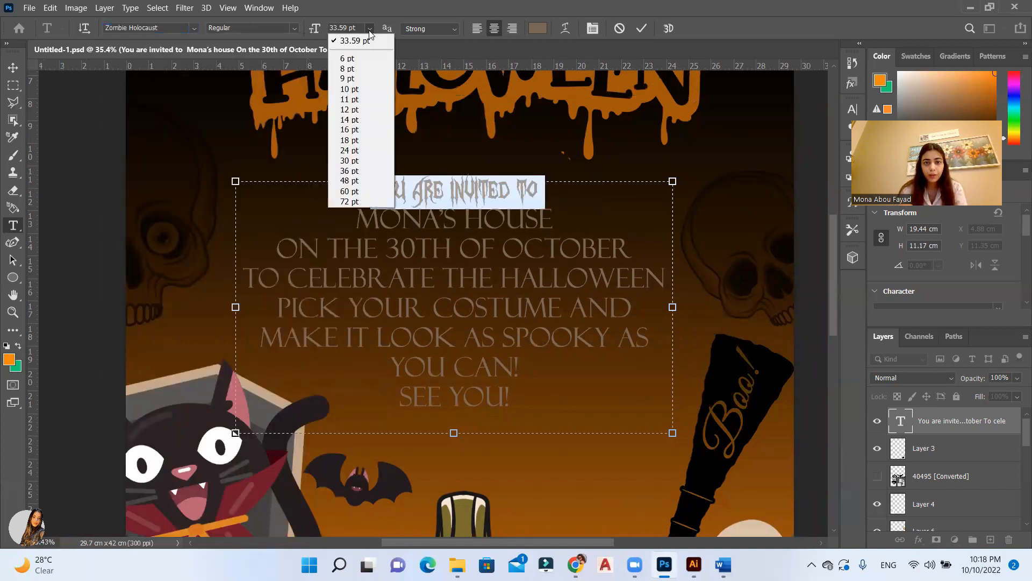
pyautogui.click(349, 180)
pyautogui.click(450, 288)
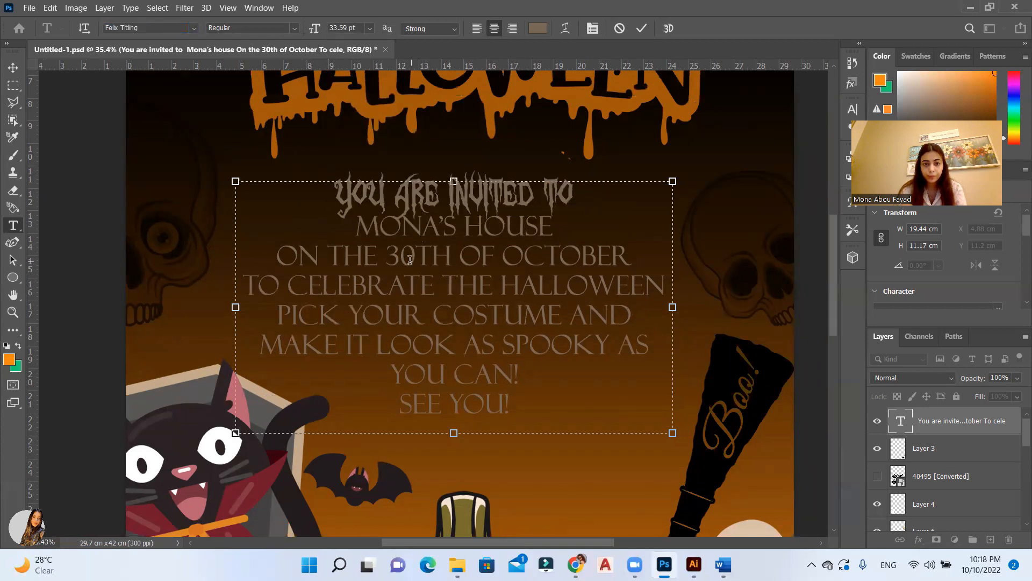
# Change the date line ON THE 30TH OF OCTOBER to the Zombie Holocaust font
pyautogui.moveTo(625, 255); pyautogui.dragTo(298, 250)
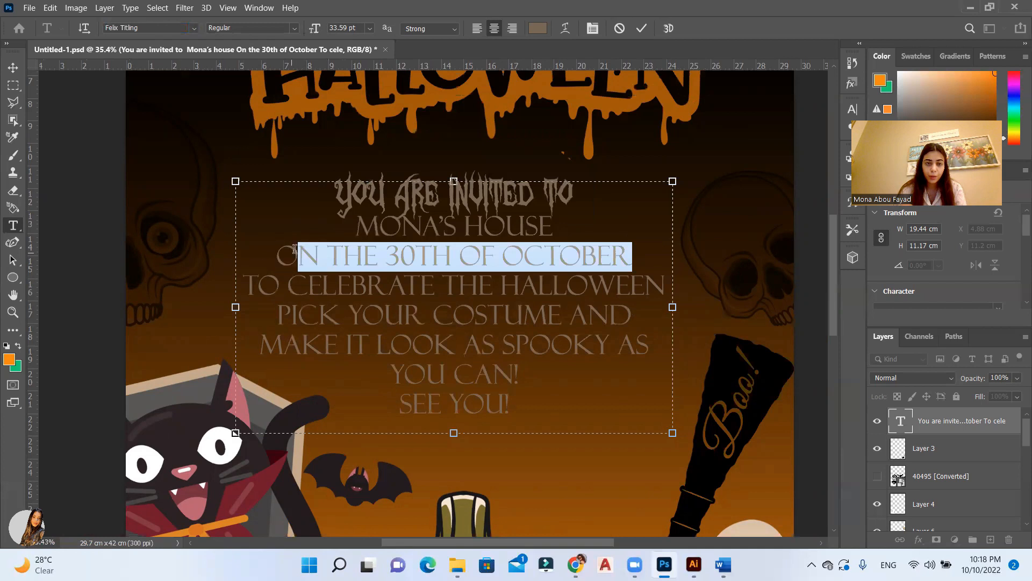
pyautogui.click(195, 28)
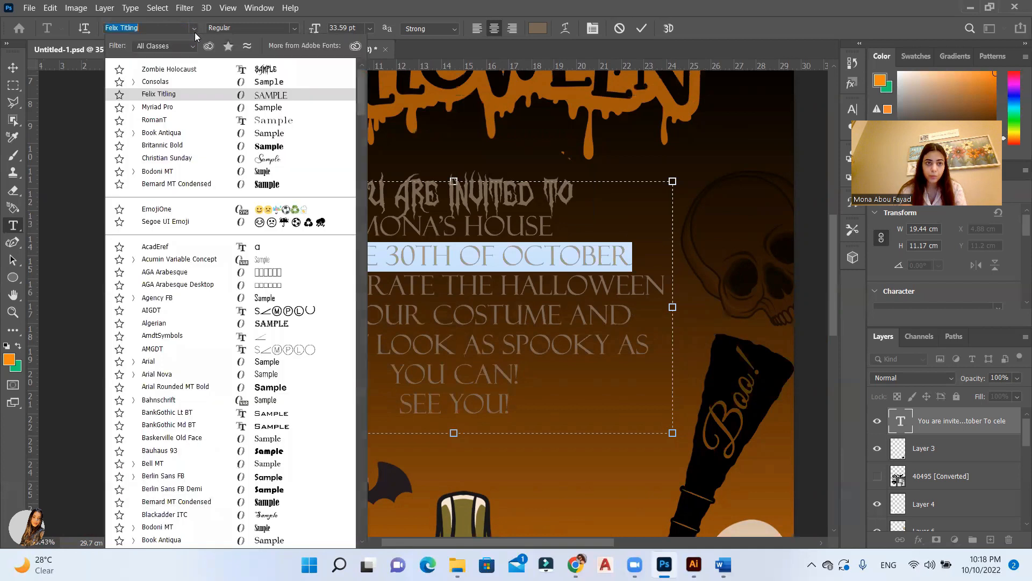
pyautogui.click(210, 70)
# Set the number 30 in the date line in Britannic Bold
pyautogui.click(448, 275)
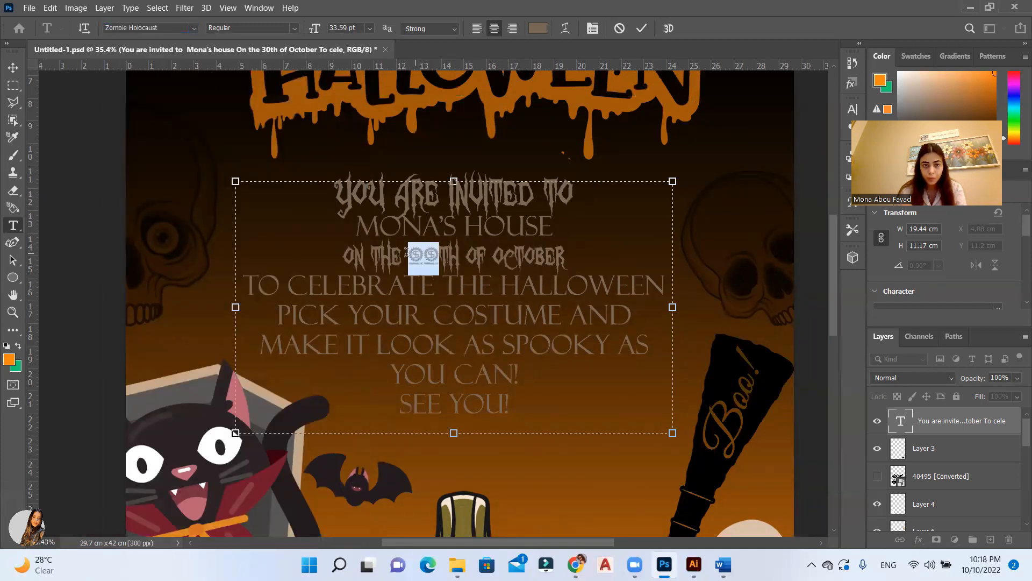
pyautogui.click(194, 28)
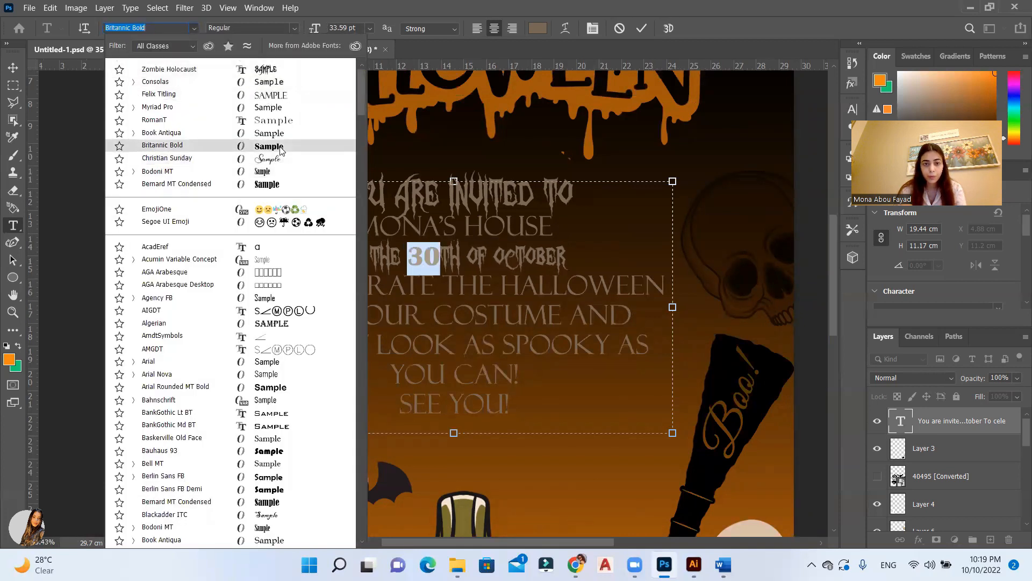
pyautogui.click(258, 146)
pyautogui.click(390, 303)
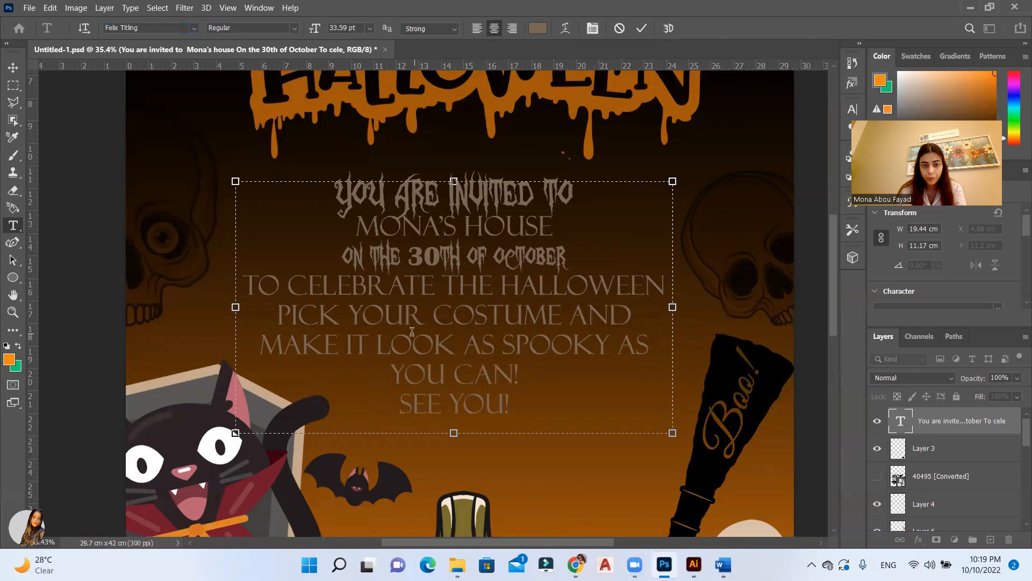
# Break HALLOWEEN onto its own line below TO CELEBRATE THE and set it in Zombie Holocaust
pyautogui.press('Return')
pyautogui.doubleClick(449, 318)
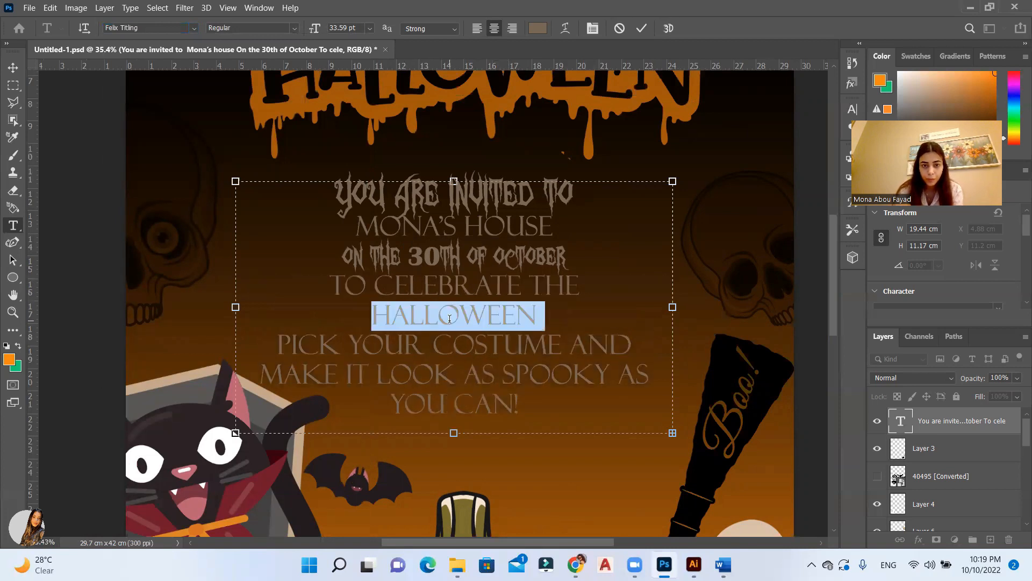
pyautogui.click(192, 28)
pyautogui.click(162, 79)
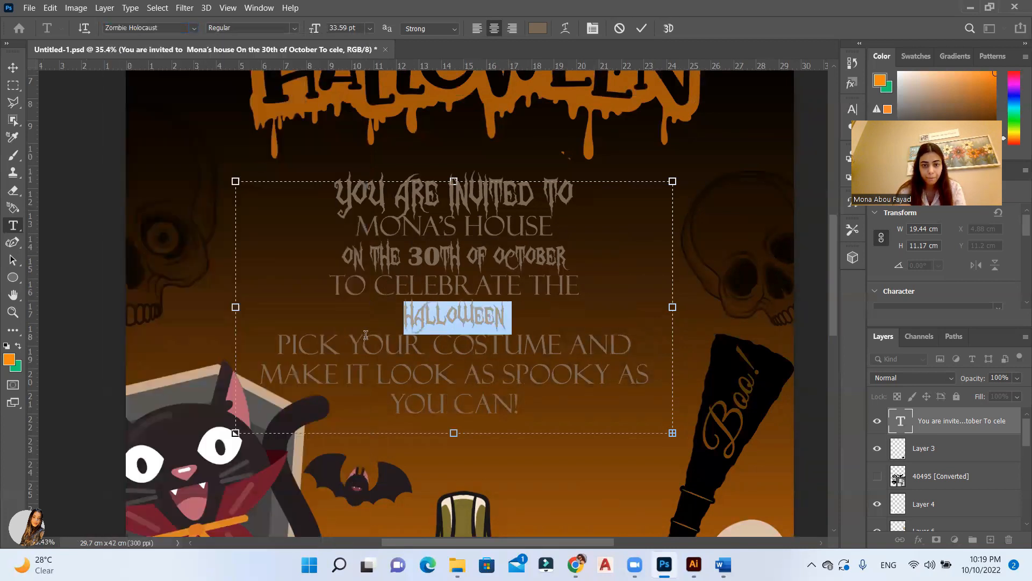
pyautogui.click(279, 338)
# Extend the text box downward to a height of 12.72 cm and move the last AS onto the YOU CAN! line
pyautogui.doubleClick(490, 407)
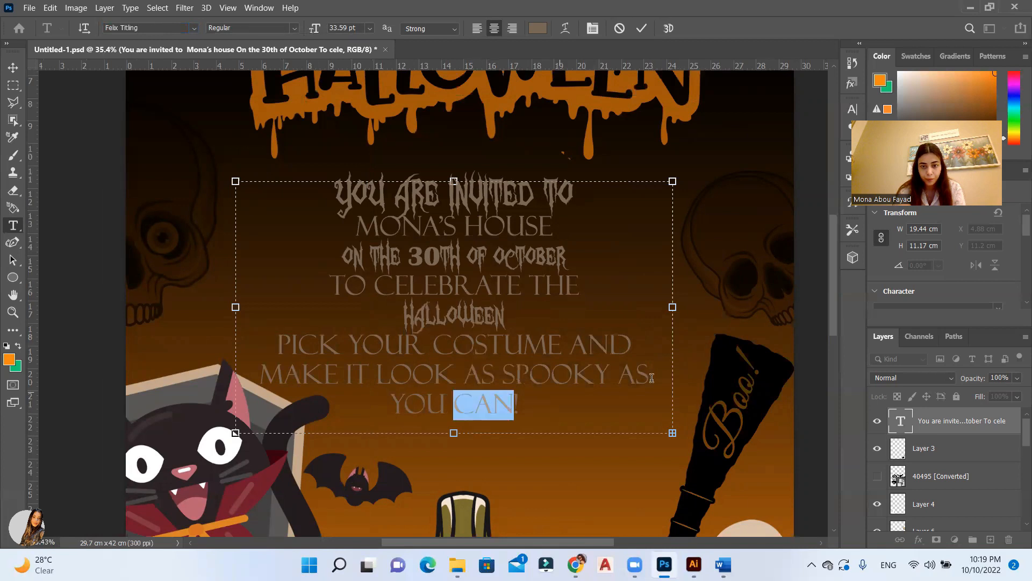
pyautogui.moveTo(454, 435); pyautogui.dragTo(454, 468)
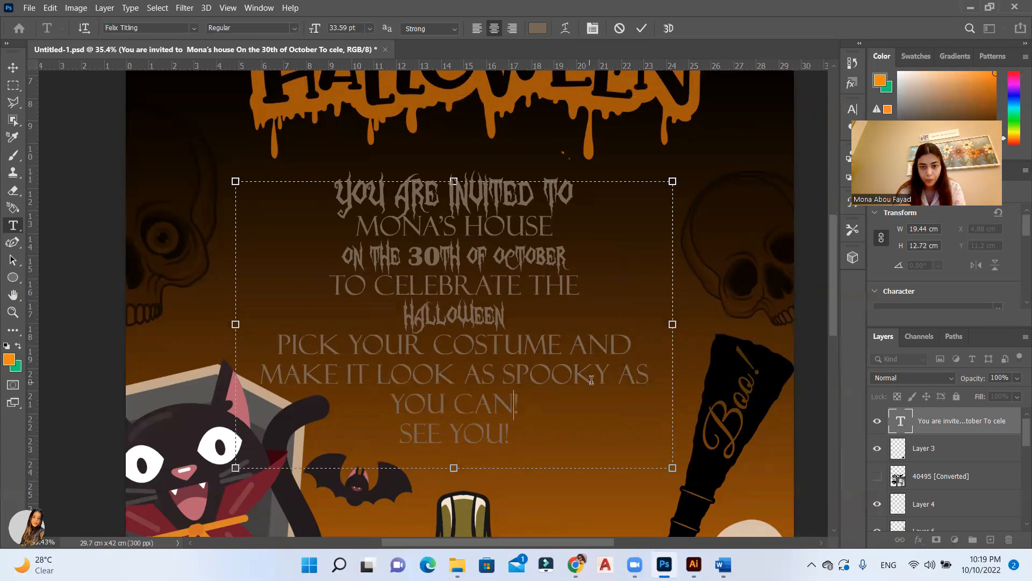
pyautogui.click(619, 368)
pyautogui.press('Return')
# Set the closing line SEE YOU in Zombie Holocaust and delete its exclamation mark
pyautogui.moveTo(509, 435); pyautogui.dragTo(398, 434)
pyautogui.click(192, 28)
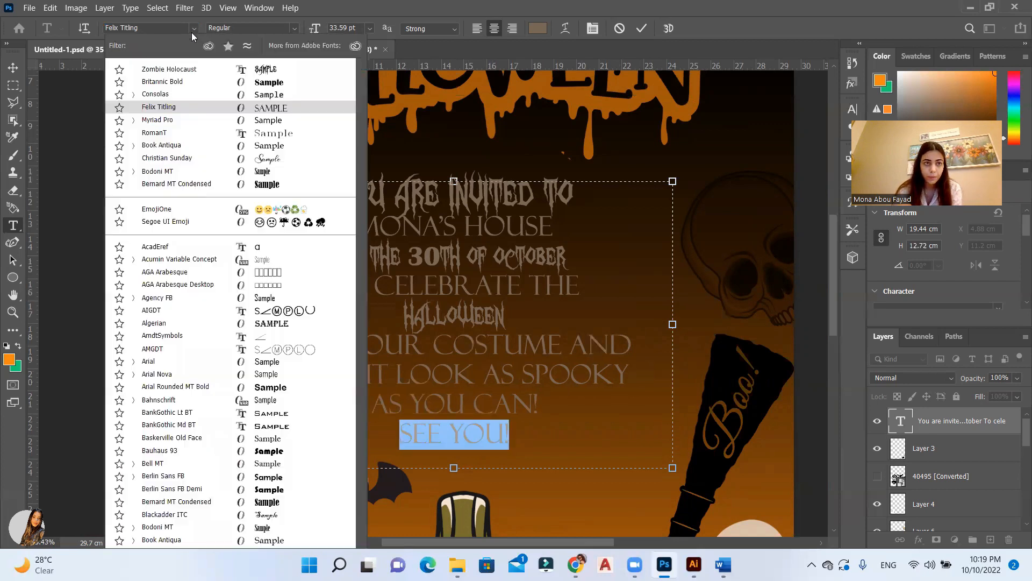
pyautogui.click(204, 72)
pyautogui.click(512, 451)
pyautogui.press('BackSpace')
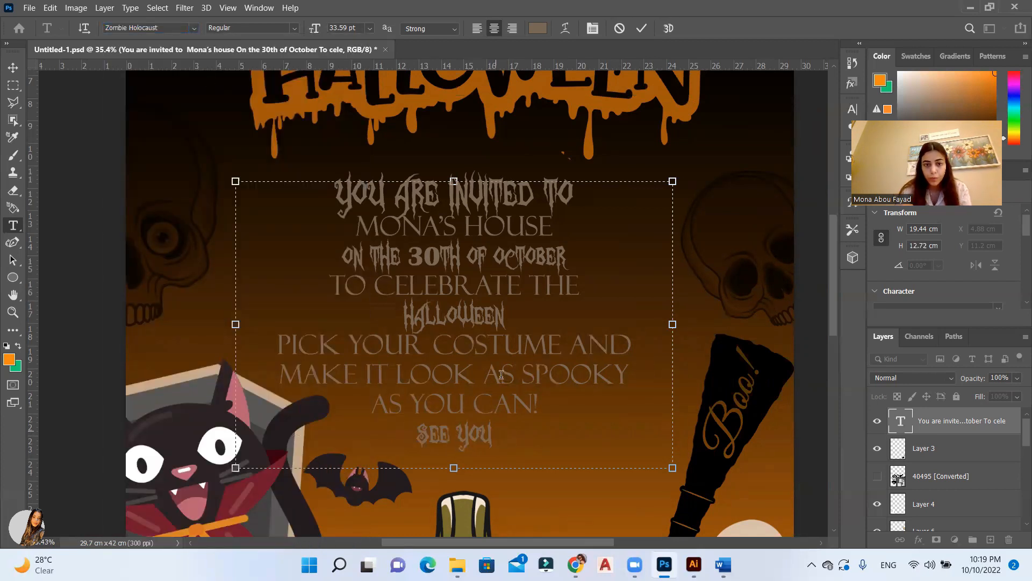
# Set the host's house line of the invitation text to 24 pt
pyautogui.tripleClick(479, 221)
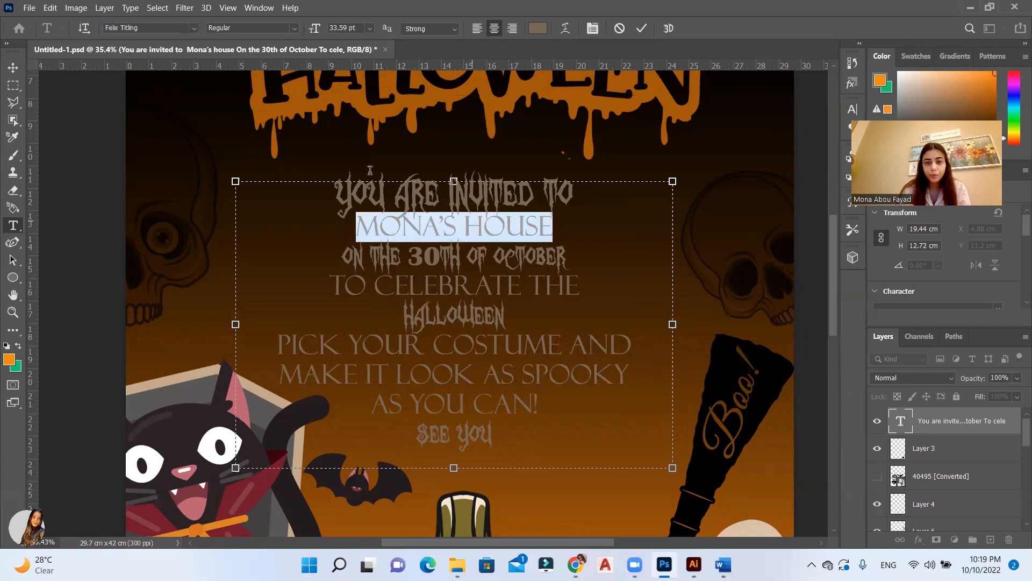
pyautogui.click(369, 28)
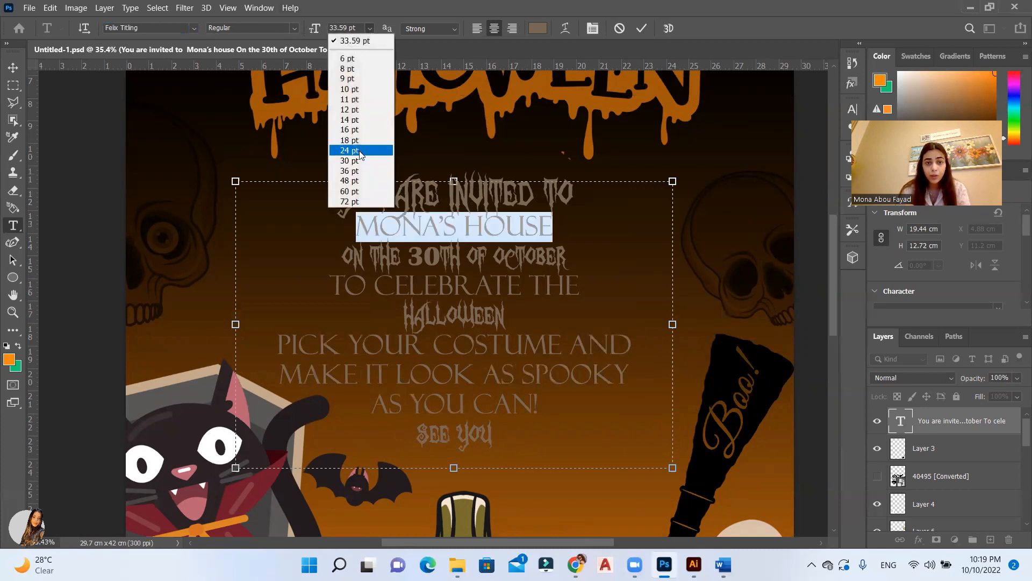
pyautogui.click(358, 152)
pyautogui.click(425, 296)
pyautogui.tripleClick(425, 296)
pyautogui.click(432, 232)
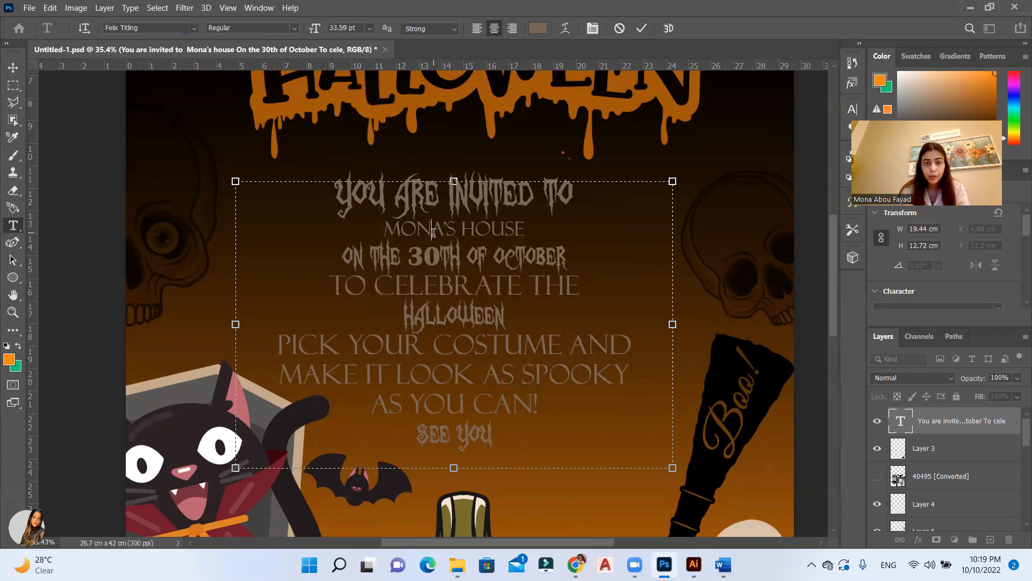
# Set the TO CELEBRATE THE line to 24 pt
pyautogui.tripleClick(438, 278)
pyautogui.moveTo(358, 29); pyautogui.dragTo(301, 23)
pyautogui.write('24')
pyautogui.press('Return')
pyautogui.click(499, 375)
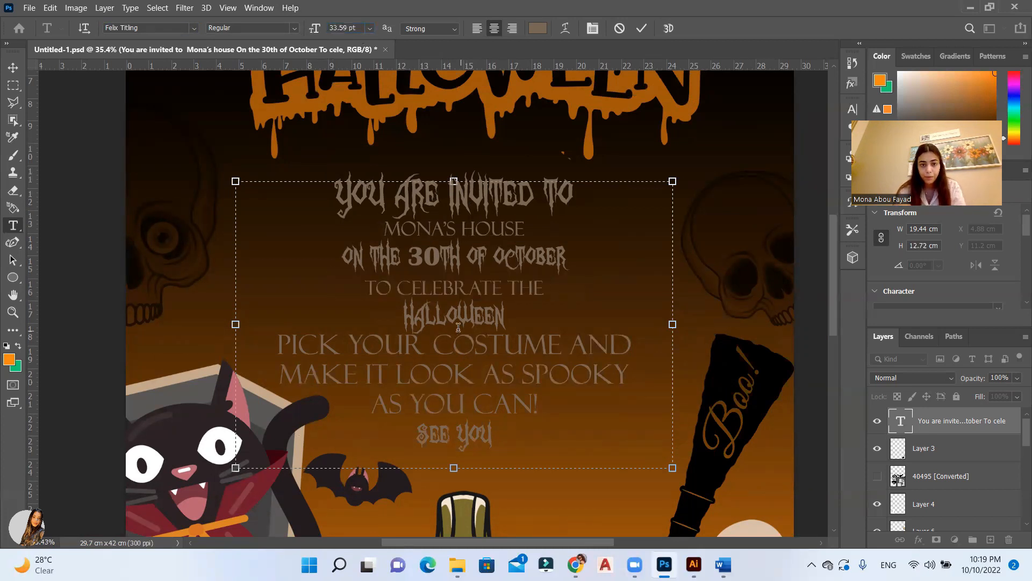
# Enlarge the HALLOWEEN line and the ON THE 30TH OF OCTOBER line of the invitation text to 48 pt
pyautogui.tripleClick(444, 314)
pyautogui.click(370, 28)
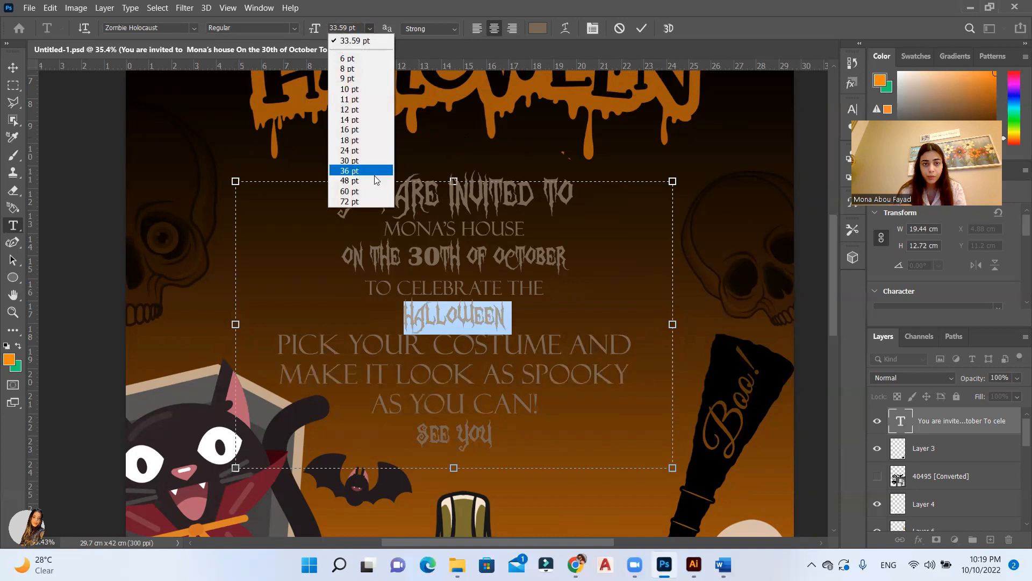
pyautogui.click(353, 174)
pyautogui.click(446, 262)
pyautogui.tripleClick(447, 263)
pyautogui.click(370, 28)
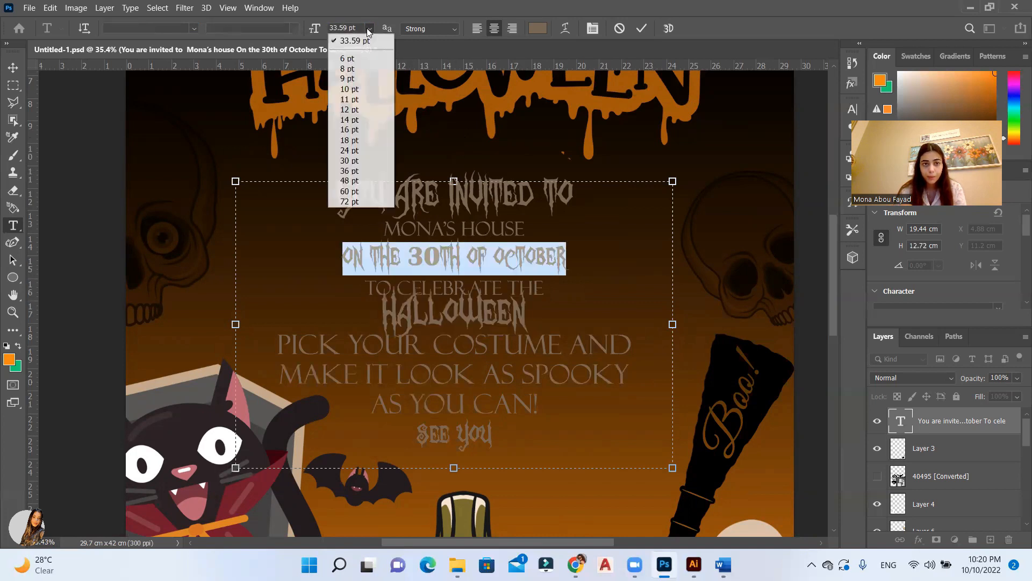
pyautogui.click(376, 166)
pyautogui.click(503, 347)
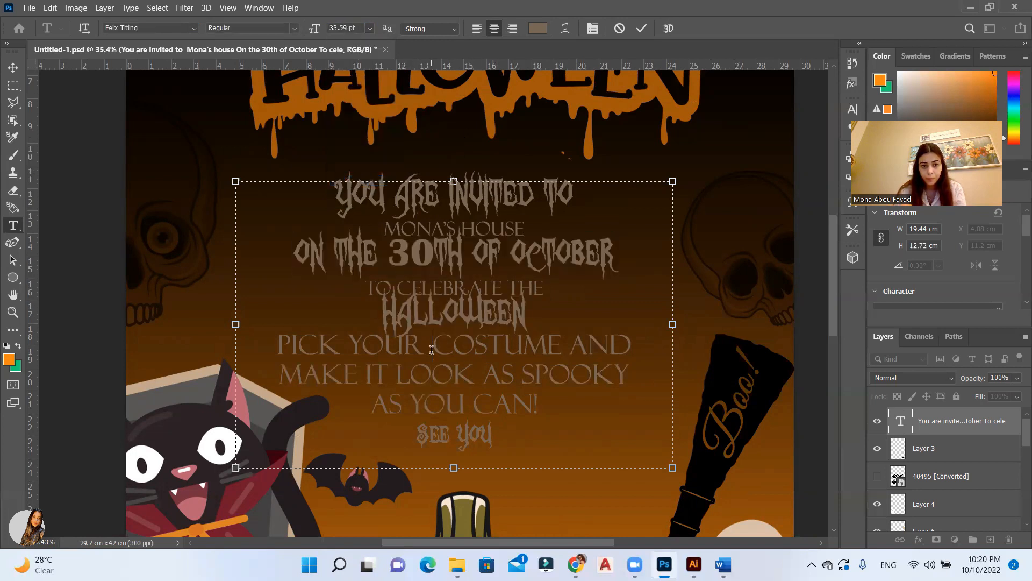
# Set the PICK YOUR COSTUME sentence to 24 pt and the closing SEE YOU line to 48 pt
pyautogui.moveTo(277, 348); pyautogui.dragTo(547, 408)
pyautogui.click(369, 30)
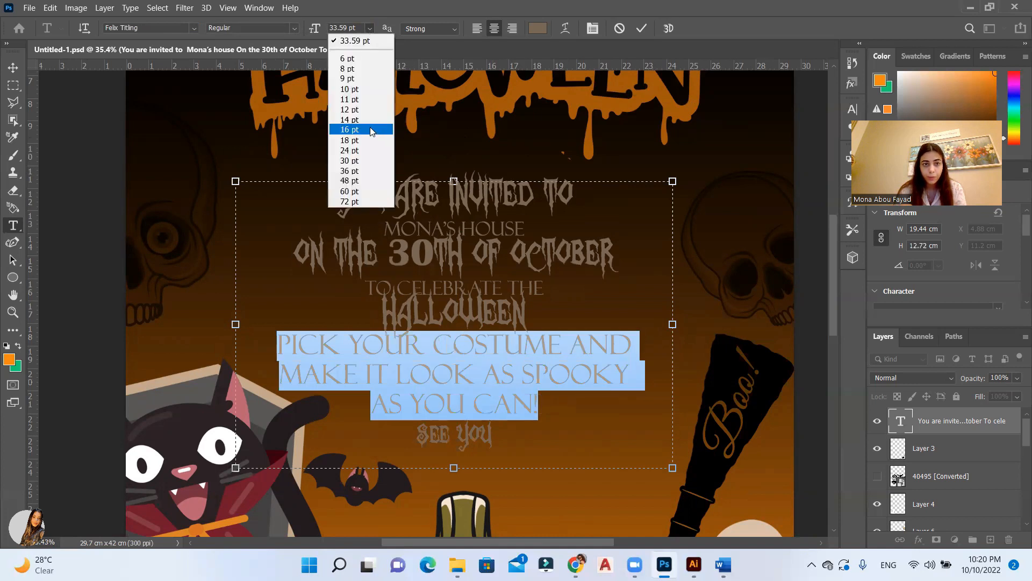
pyautogui.click(370, 145)
pyautogui.click(439, 437)
pyautogui.moveTo(494, 437); pyautogui.dragTo(418, 430)
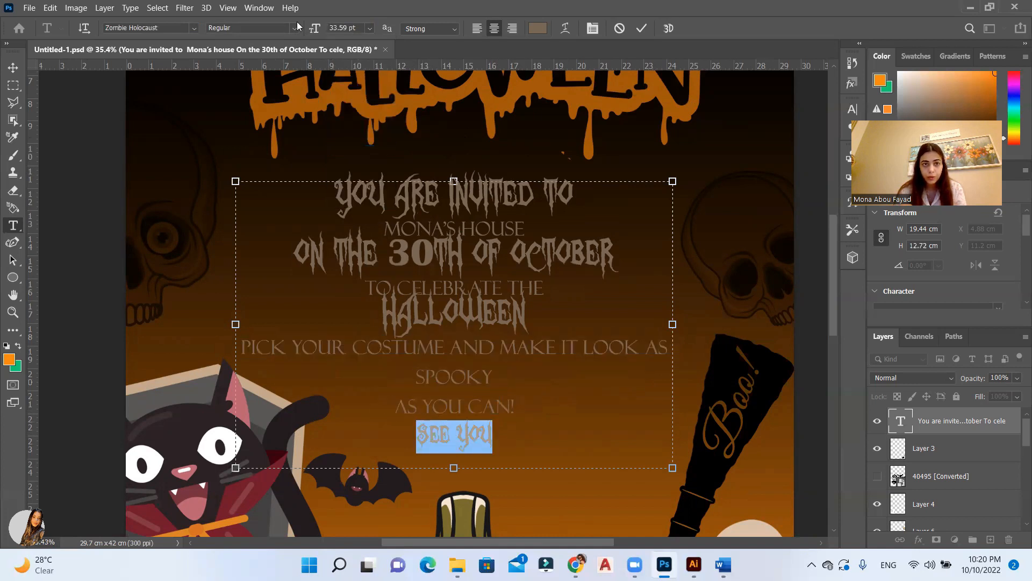
pyautogui.click(369, 30)
pyautogui.click(349, 179)
# Rebreak the costume sentence after LOOK so its second line reads AS SPOOKY AS YOU CAN!
pyautogui.click(455, 430)
pyautogui.moveTo(418, 377); pyautogui.dragTo(492, 390)
pyautogui.click(646, 349)
pyautogui.press('Return')
pyautogui.click(395, 407)
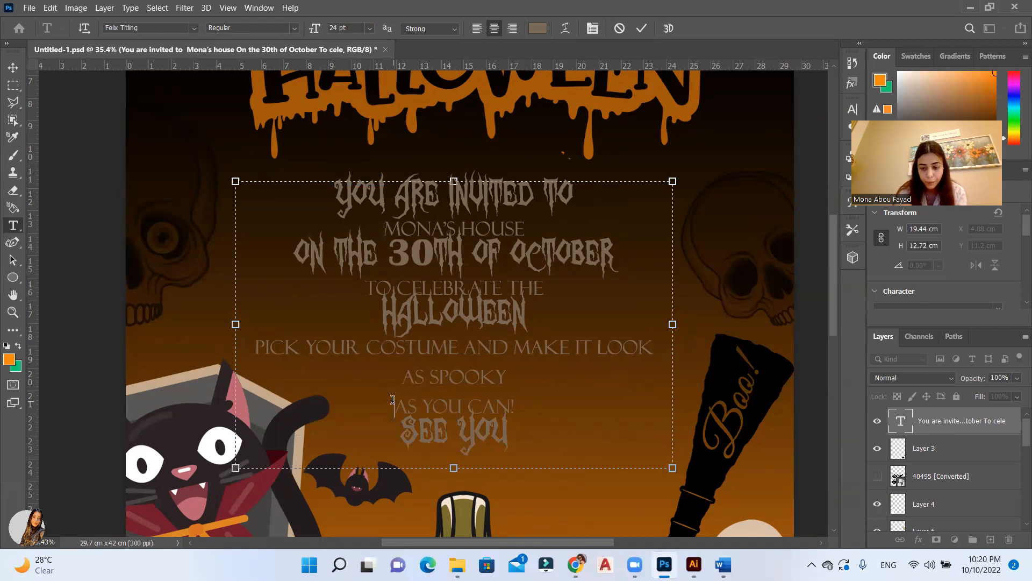
pyautogui.press('BackSpace')
# Set the leading of the whole invitation text to 48 pt and extend the text box downward to a height of 15.3 cm
pyautogui.hotkey('ctrl', 'a')
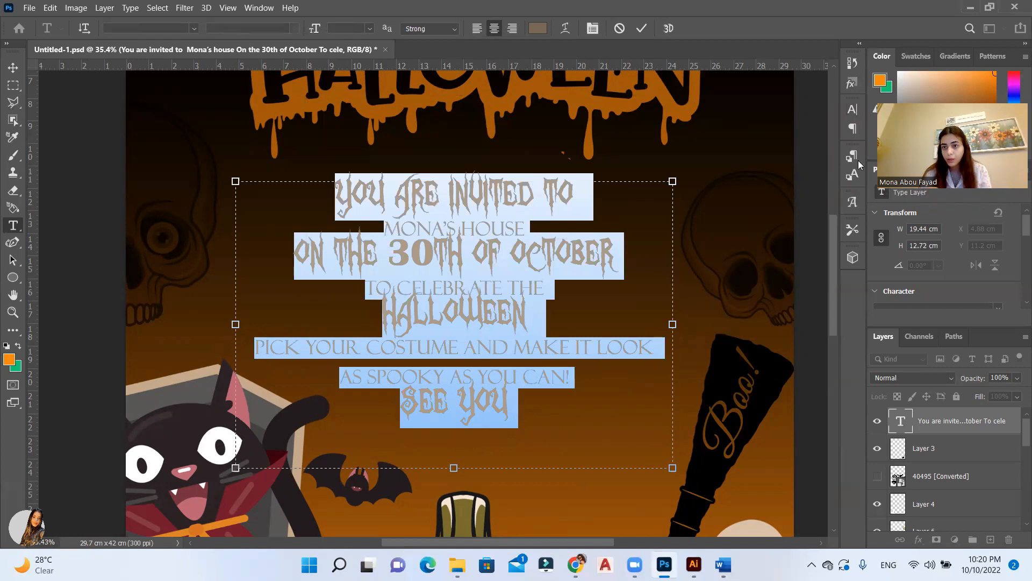
pyautogui.click(852, 175)
pyautogui.click(852, 175)
pyautogui.click(853, 130)
pyautogui.click(853, 130)
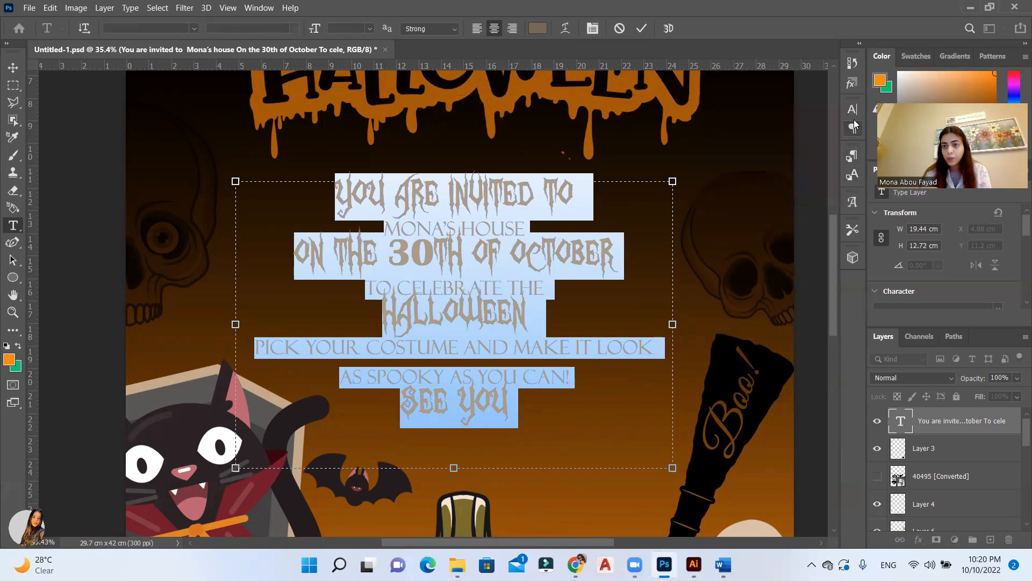
pyautogui.click(852, 110)
pyautogui.click(831, 144)
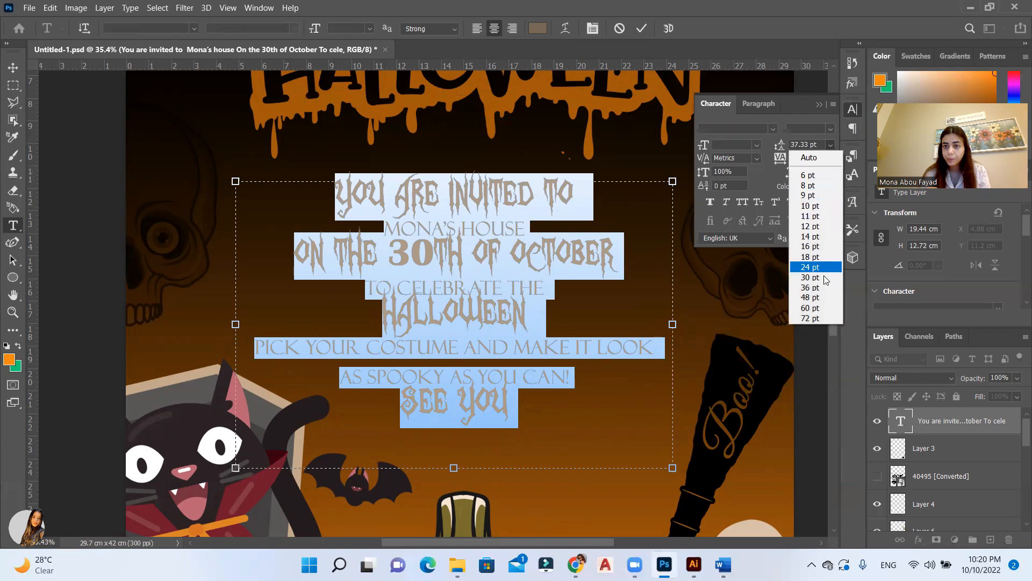
pyautogui.click(817, 288)
pyautogui.click(829, 144)
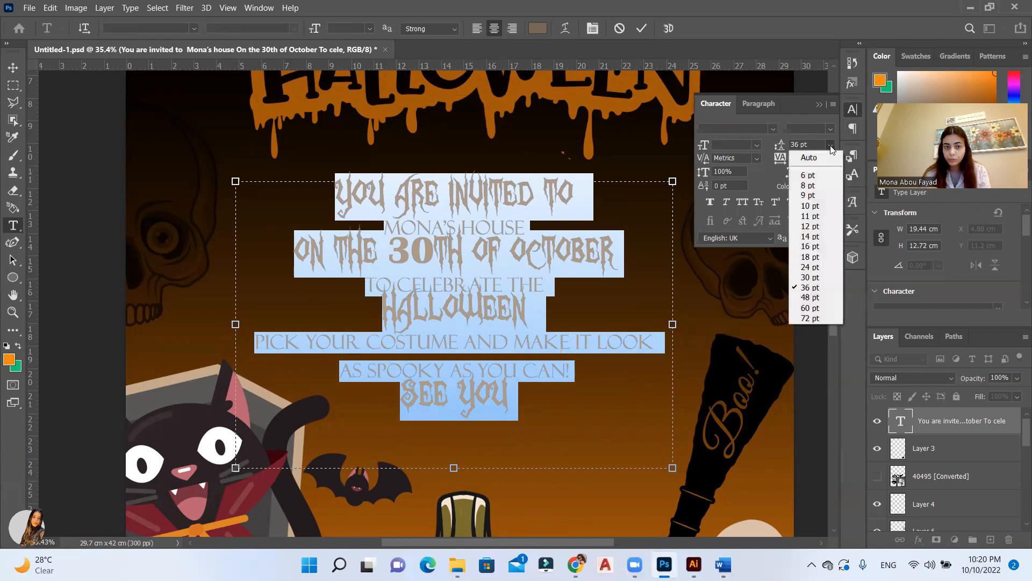
pyautogui.click(815, 297)
pyautogui.moveTo(452, 468); pyautogui.dragTo(454, 525)
pyautogui.click(525, 484)
# Tighten the leading of the two PICK YOUR COSTUME lines to 36 pt
pyautogui.moveTo(575, 419); pyautogui.dragTo(254, 389)
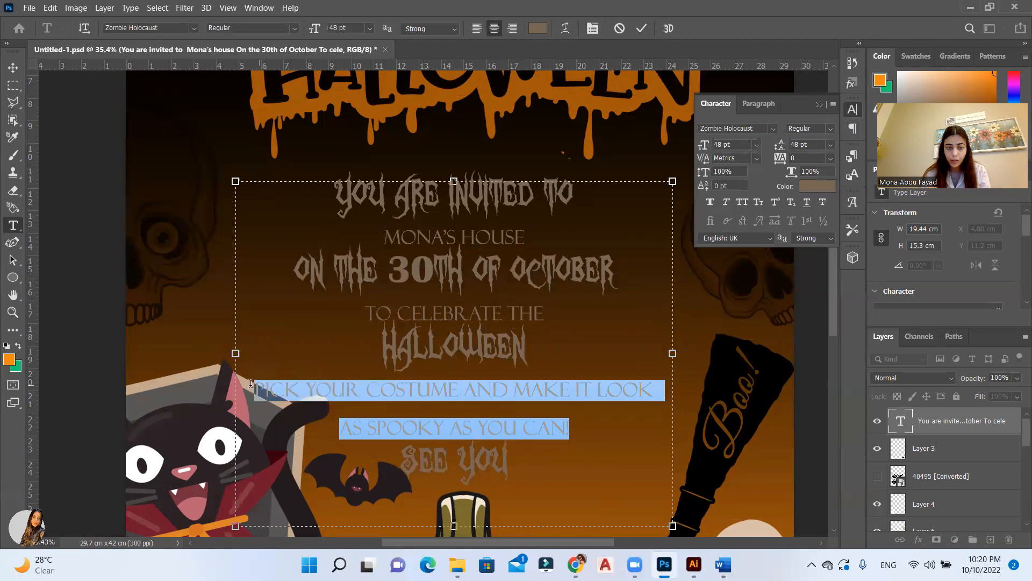
pyautogui.click(830, 144)
pyautogui.click(820, 287)
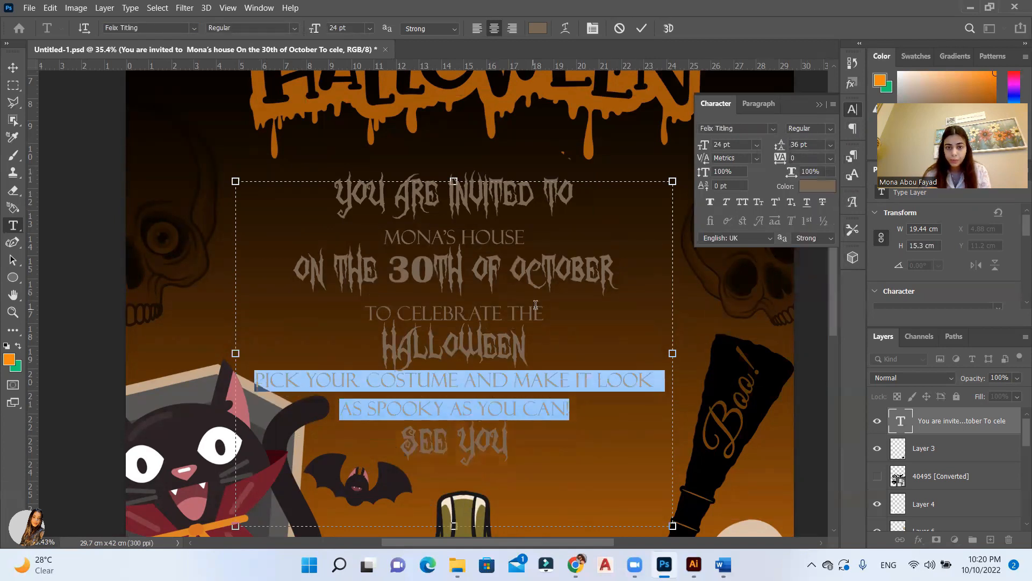
# Set the leading of the date line and the TO CELEBRATE THE line to 36 pt
pyautogui.moveTo(548, 316); pyautogui.dragTo(379, 296)
pyautogui.click(547, 317)
pyautogui.moveTo(547, 317); pyautogui.dragTo(354, 312)
pyautogui.click(830, 146)
pyautogui.click(824, 287)
pyautogui.moveTo(551, 308); pyautogui.dragTo(293, 275)
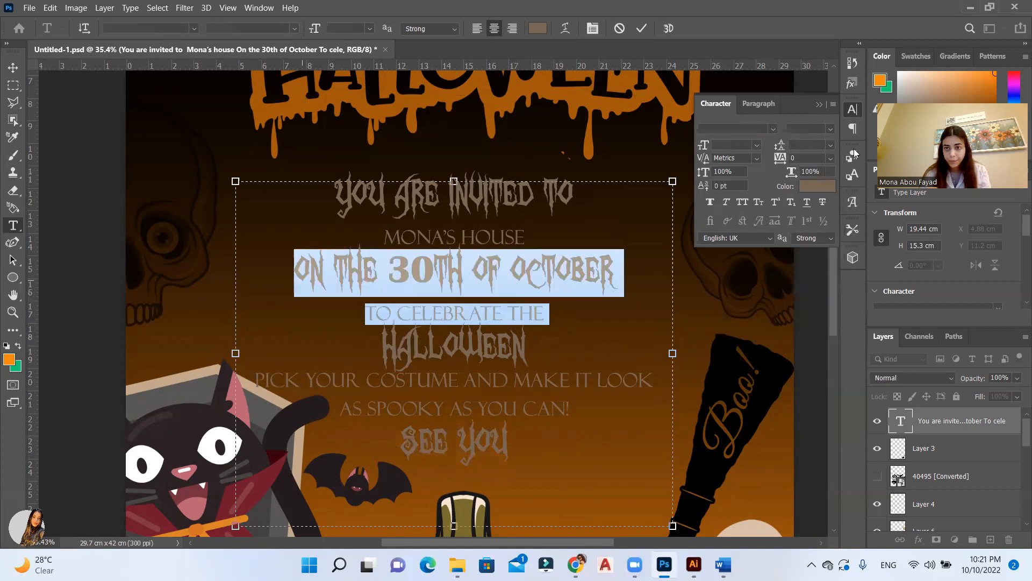
pyautogui.click(830, 147)
pyautogui.click(824, 287)
# Insert a blank line after the host's house line and another after the date line
pyautogui.moveTo(525, 243); pyautogui.dragTo(336, 194)
pyautogui.click(582, 242)
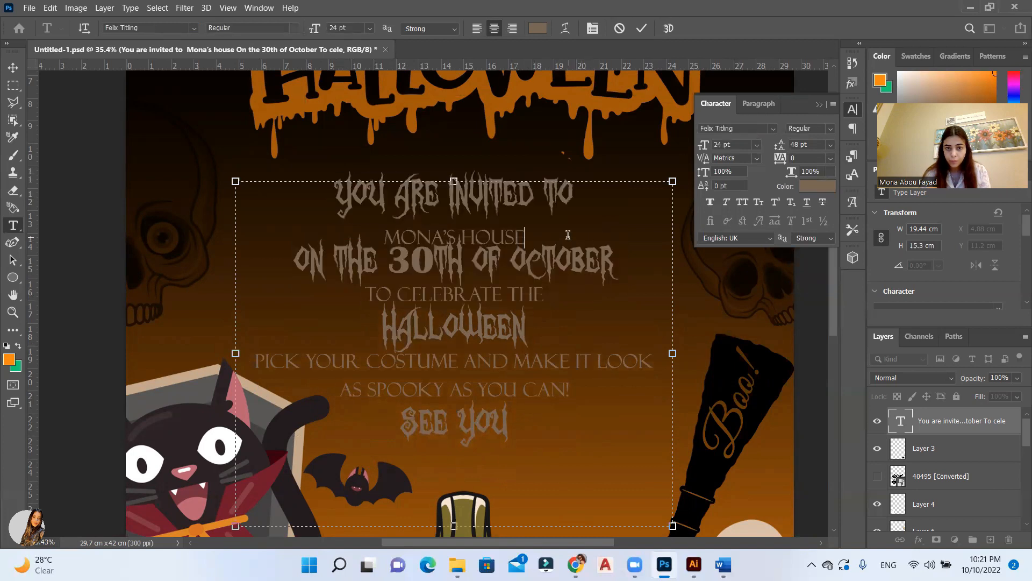
pyautogui.press('Return')
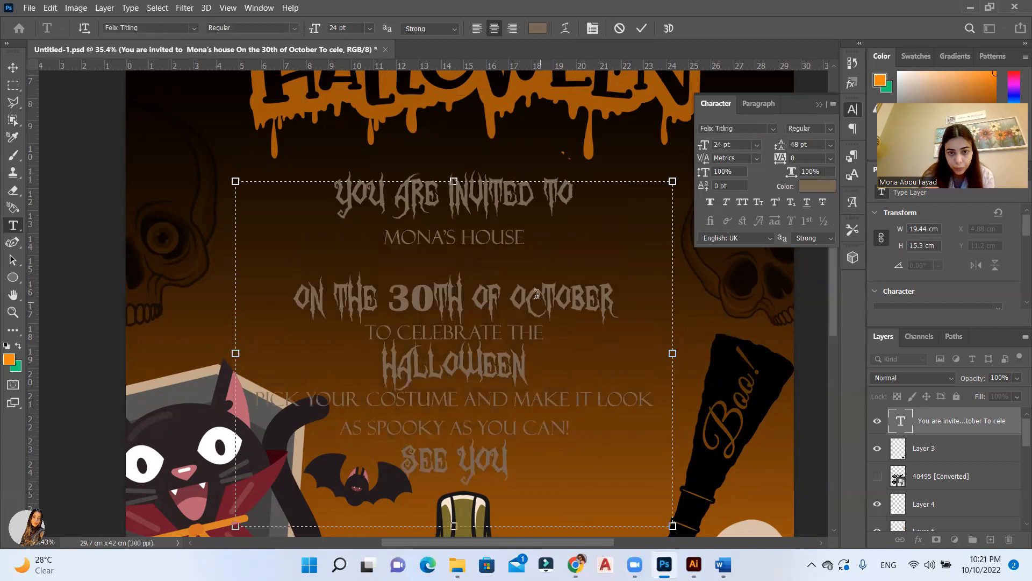
pyautogui.click(610, 295)
pyautogui.press('Return')
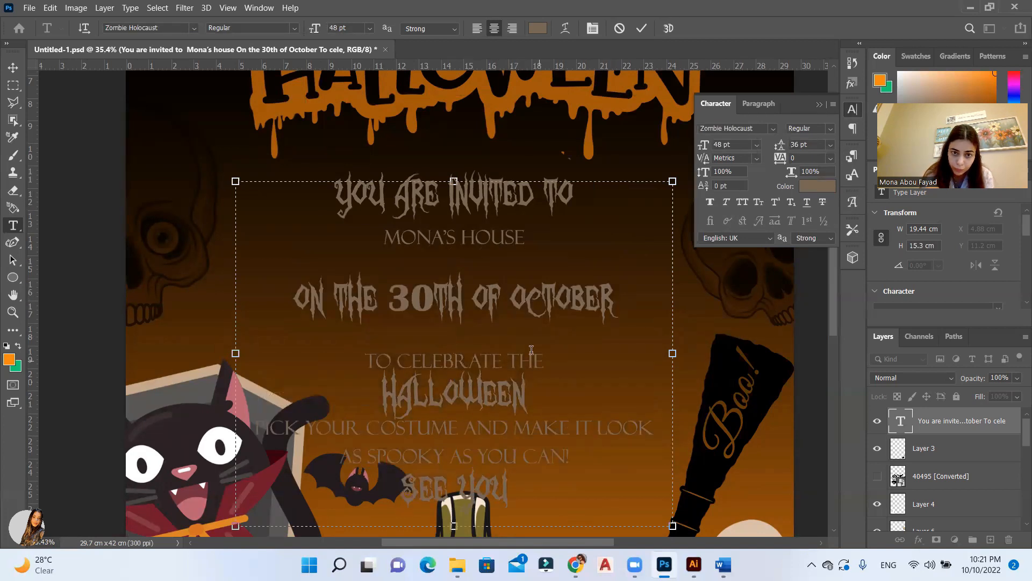
# Add a blank line below HALLOWEEN and extend the text box downward to a height of 18.58 cm
pyautogui.scroll(-1, 469, 227)
pyautogui.scroll(-1, 454, 484)
pyautogui.moveTo(453, 491); pyautogui.dragTo(453, 533)
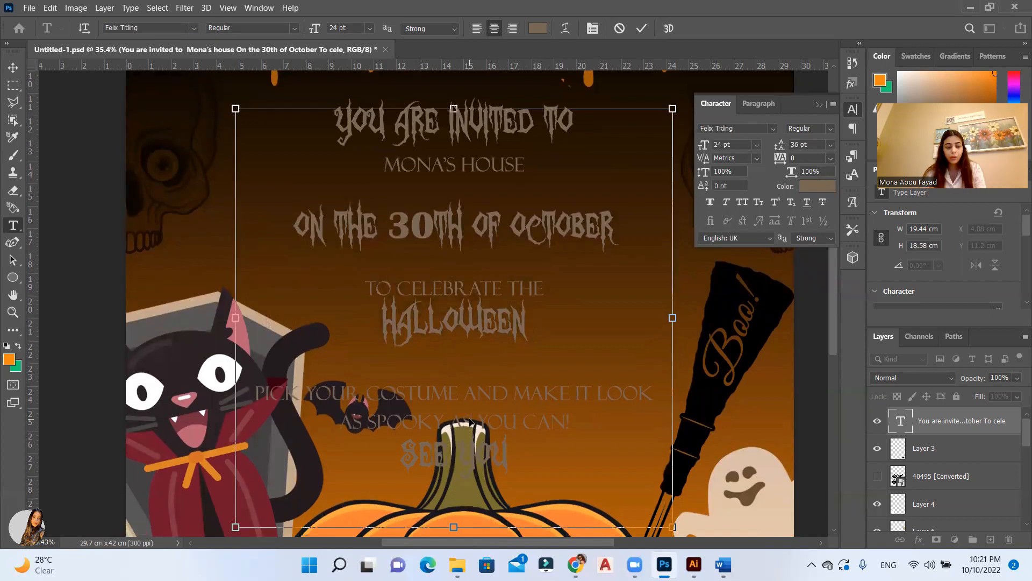
# Colour the whole invitation text white and finish editing it
pyautogui.hotkey('ctrl', 'a')
pyautogui.click(898, 72)
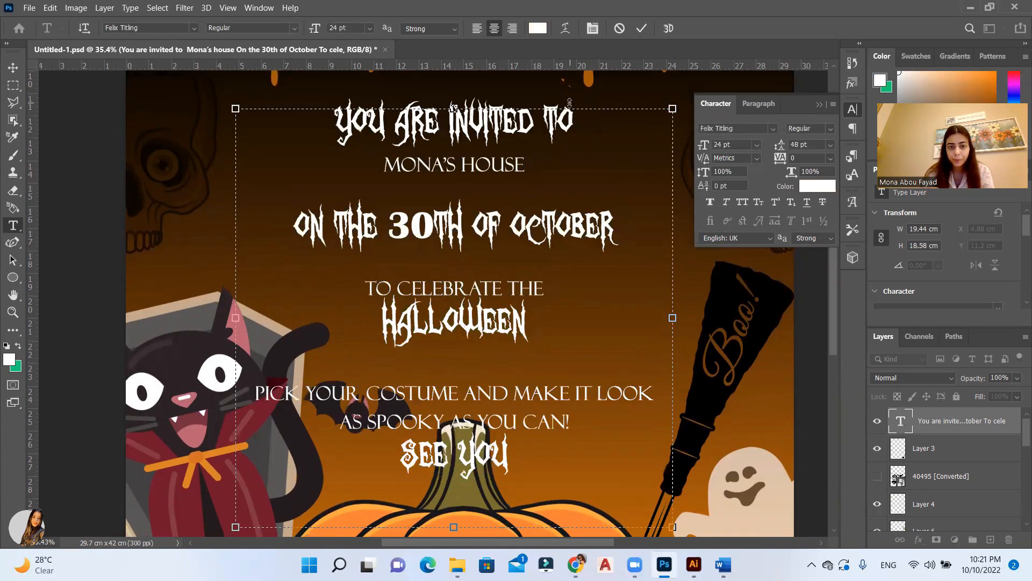
pyautogui.click(641, 28)
# Scale the invitation text down to 77.53% and place it below the HAPPY HALLOWEEN title
pyautogui.hotkey('ctrl', 't')
pyautogui.moveTo(672, 526); pyautogui.dragTo(585, 441)
pyautogui.scroll(2, 469, 329)
pyautogui.moveTo(474, 248); pyautogui.dragTo(538, 244)
pyautogui.scroll(-4, 511, 276)
pyautogui.moveTo(367, 420); pyautogui.dragTo(374, 411)
pyautogui.press('Return')
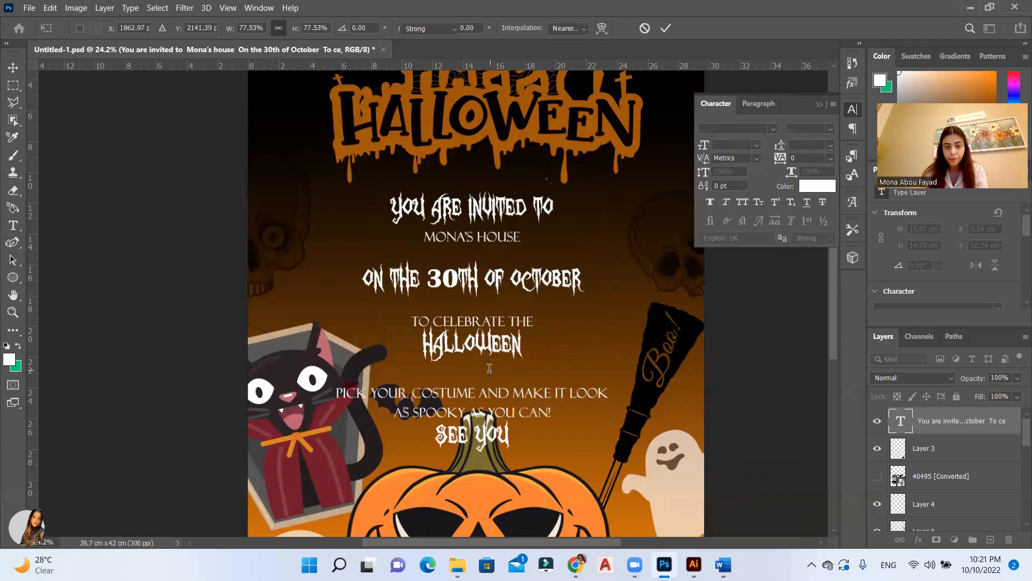
# Move the invitation text slightly lower on the poster, to about X 8.53 cm and Y 11.25 cm
pyautogui.scroll(-3, 480, 324)
pyautogui.press('v')
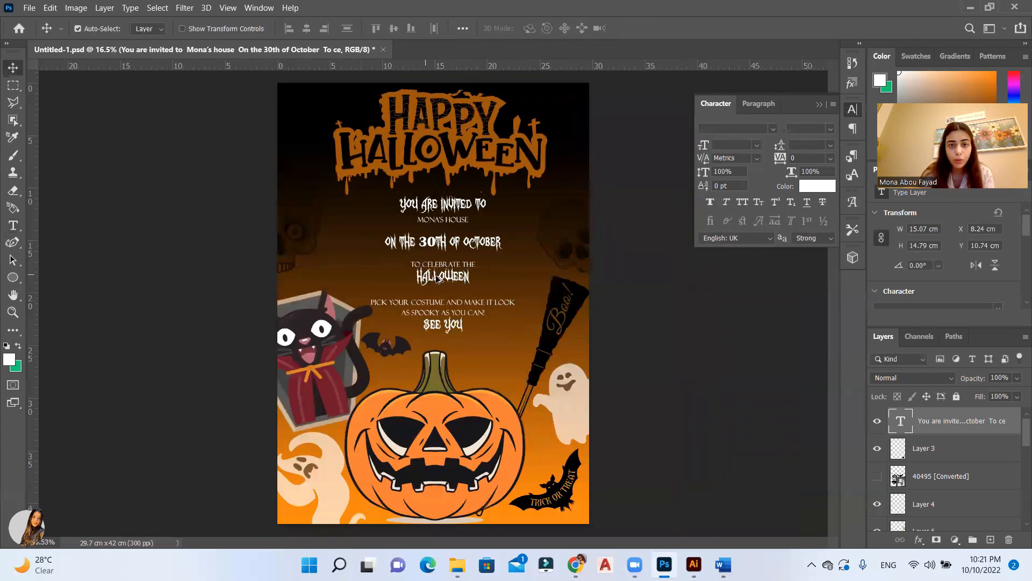
pyautogui.scroll(1, 462, 284)
pyautogui.moveTo(454, 275); pyautogui.dragTo(460, 292)
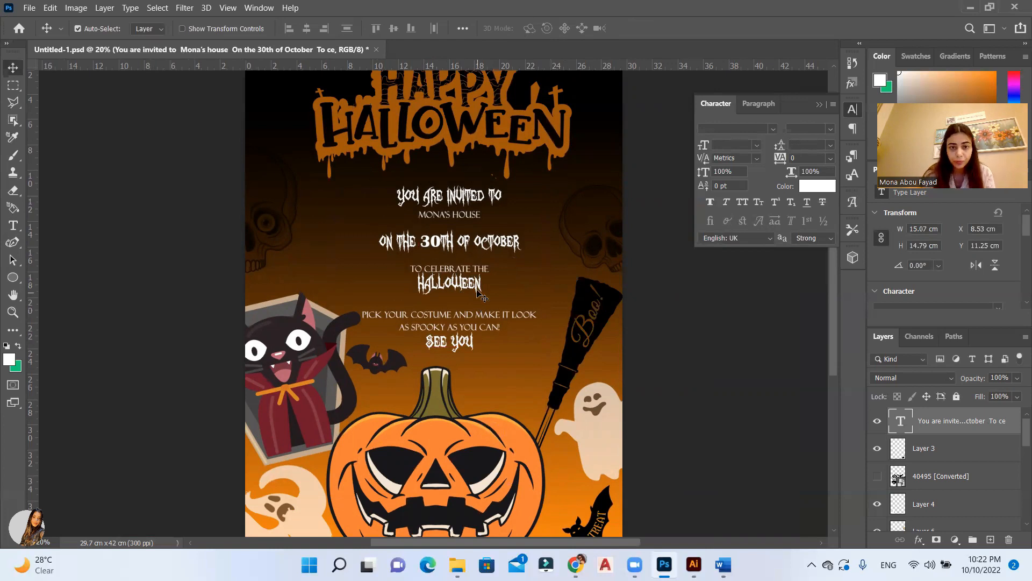
# Stretch the invitation text horizontally to 109.01%, about 16.43 cm wide
pyautogui.scroll(2, 480, 294)
pyautogui.hotkey('ctrl', 't')
pyautogui.moveTo(584, 292); pyautogui.dragTo(609, 296)
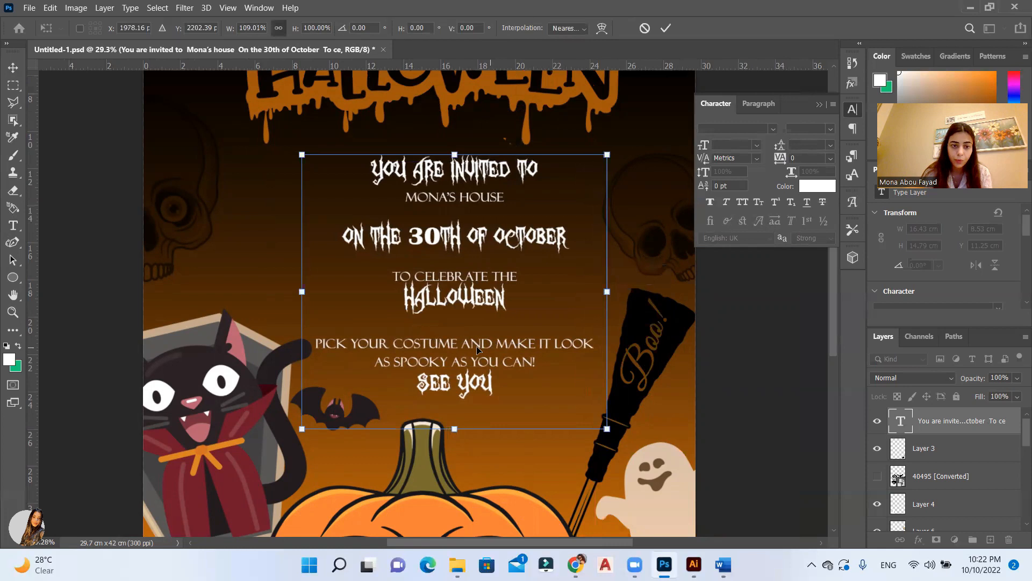
pyautogui.press('Return')
# Nudge the invitation text left to X 8.4 cm
pyautogui.press('Left')
pyautogui.press('Left')
pyautogui.press('Left')
pyautogui.press('Left')
pyautogui.press('Left')
pyautogui.press('Left')
pyautogui.press('Left')
pyautogui.press('Left')
pyautogui.press('Left')
pyautogui.press('Left')
pyautogui.press('Left')
pyautogui.press('Left')
pyautogui.press('Left')
pyautogui.press('Left')
pyautogui.press('Left')
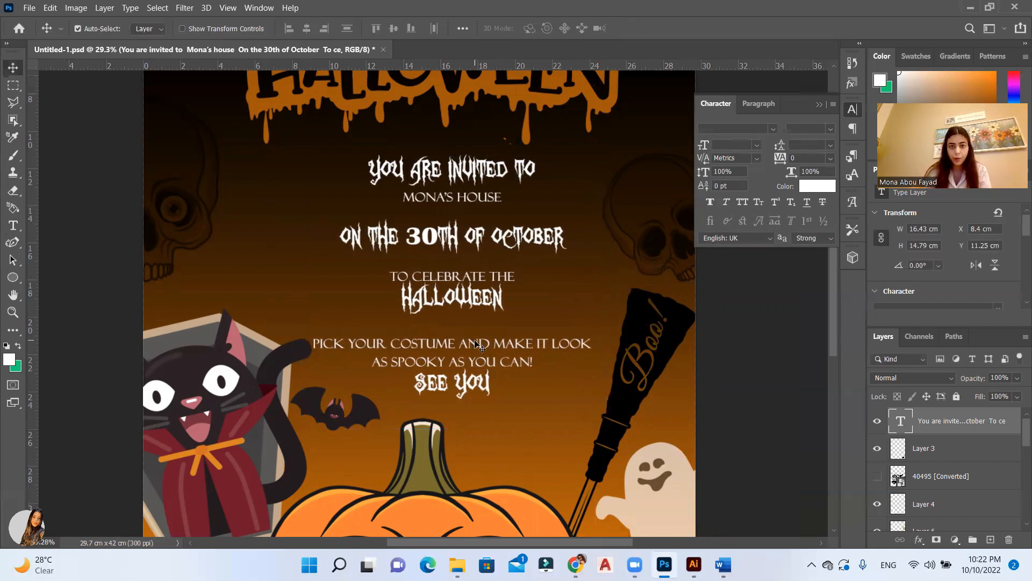
# Add an Outer Glow to the invitation text layer and set its colour to black, 000000
pyautogui.doubleClick(1008, 434)
pyautogui.moveTo(685, 137); pyautogui.dragTo(942, 123)
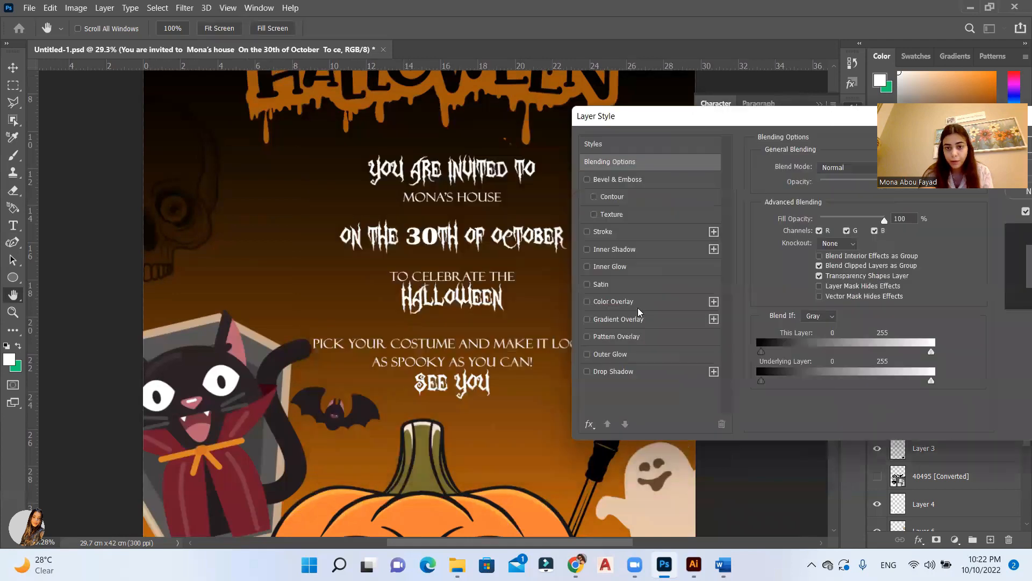
pyautogui.click(610, 354)
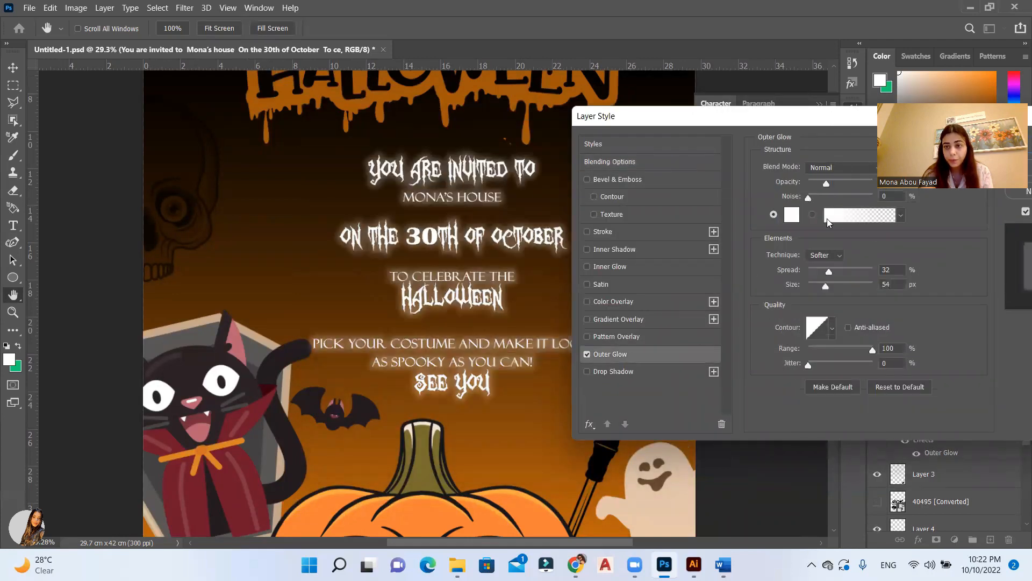
pyautogui.click(791, 215)
pyautogui.click(456, 364)
pyautogui.moveTo(619, 246)
pyautogui.mouseDown()
pyautogui.moveTo(651, 269)
pyautogui.moveTo(574, 301)
pyautogui.mouseUp()
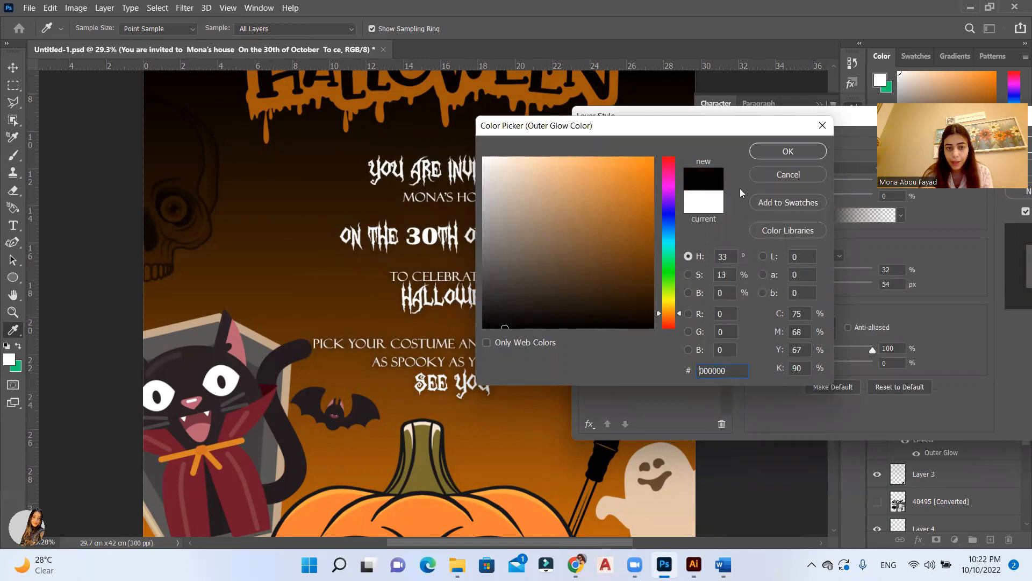
pyautogui.click(788, 151)
# Raise the outer glow's opacity and set its spread to 34% and size to 70 px
pyautogui.click(839, 186)
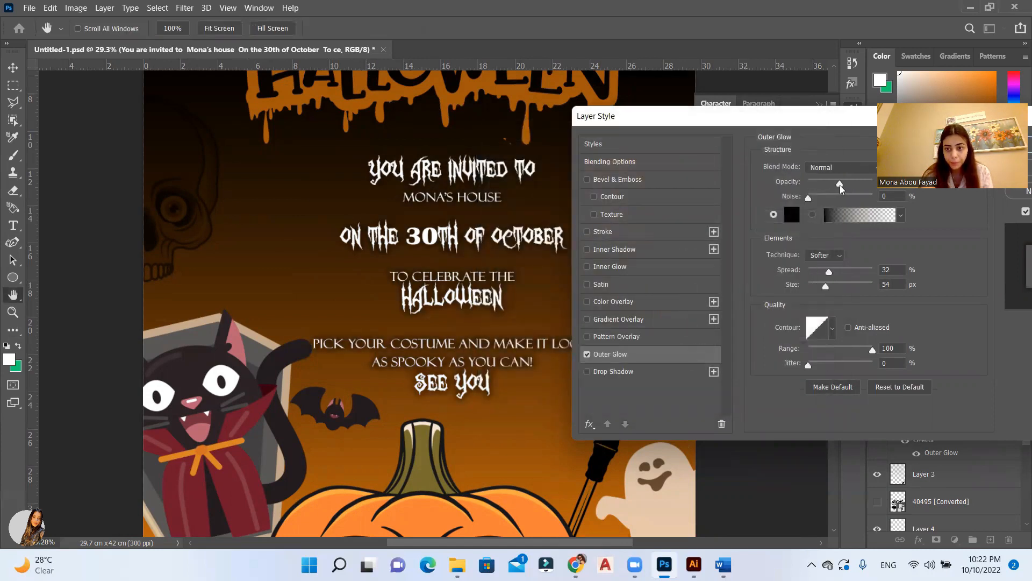
pyautogui.moveTo(829, 272); pyautogui.dragTo(833, 291)
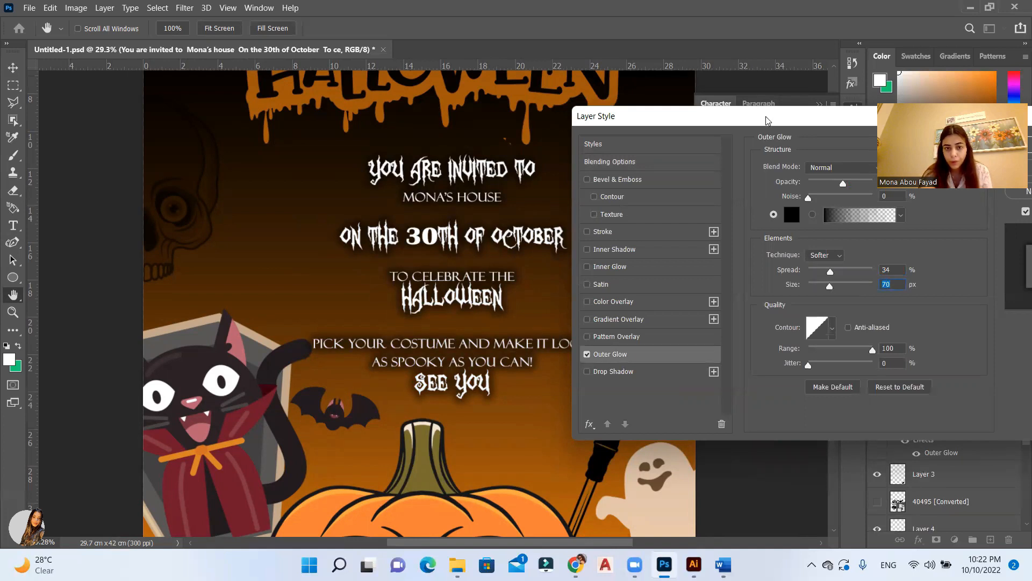
pyautogui.moveTo(768, 121); pyautogui.dragTo(761, 159)
# Try a drop shadow on the invitation text, switch it off again and apply the layer style with only the outer glow
pyautogui.click(585, 410)
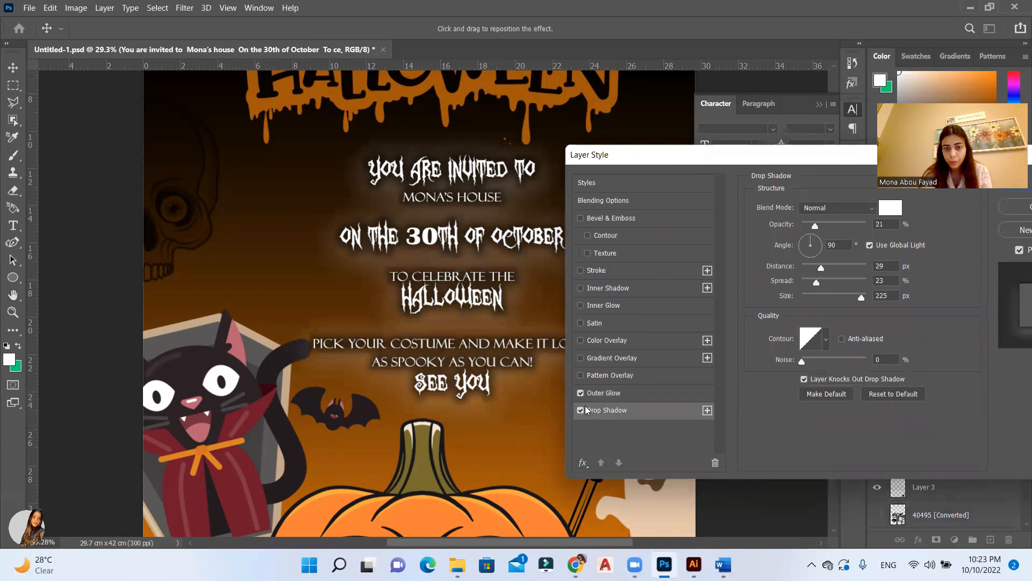
pyautogui.click(581, 409)
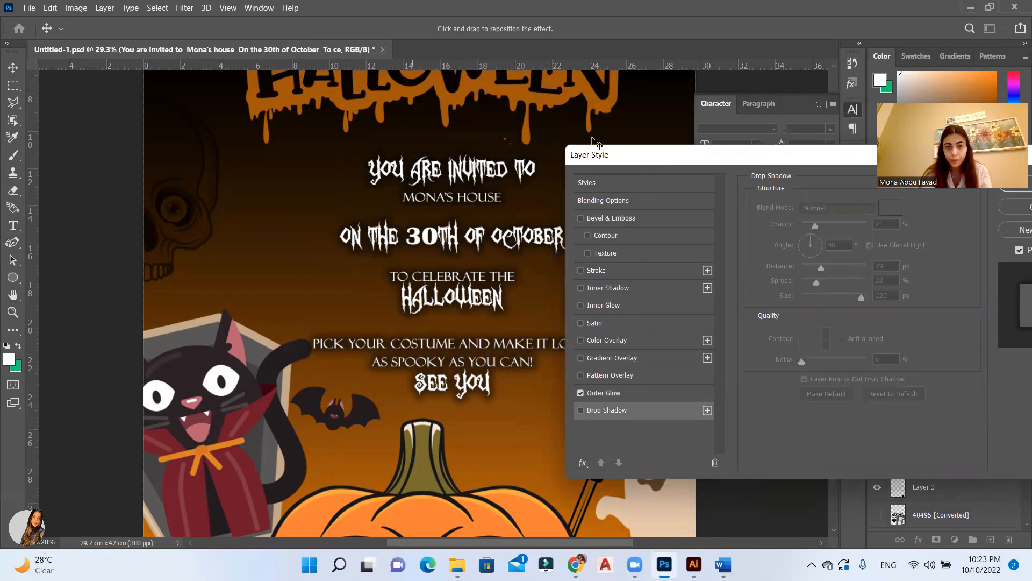
pyautogui.moveTo(597, 142); pyautogui.dragTo(173, 154)
pyautogui.click(679, 194)
pyautogui.scroll(-2, 365, 163)
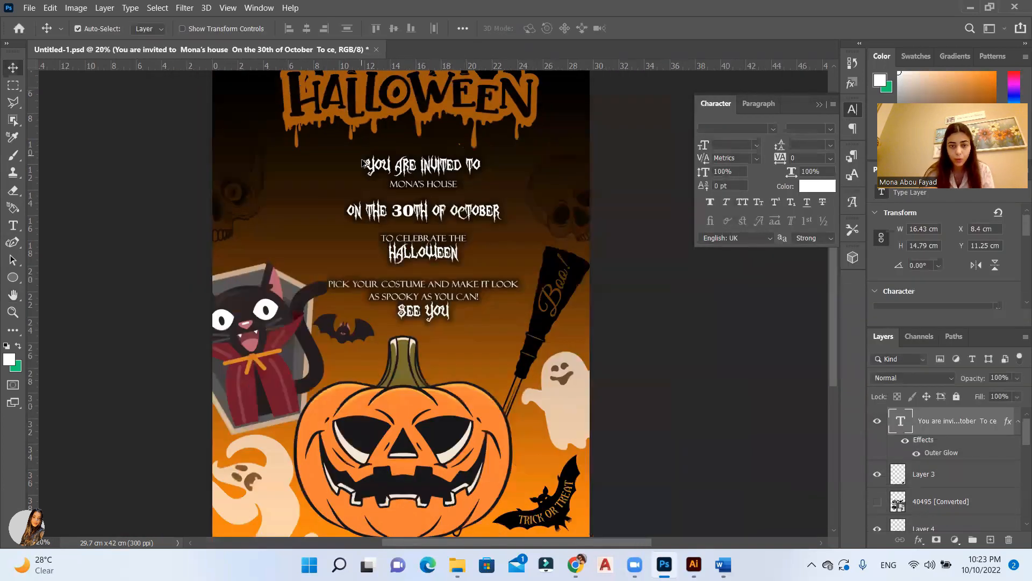
# Open the image happy-halloween-s-cute-background-pattern-free-vector.jpg from the tut 18 folder in Photoshop
pyautogui.scroll(-1, 565, 337)
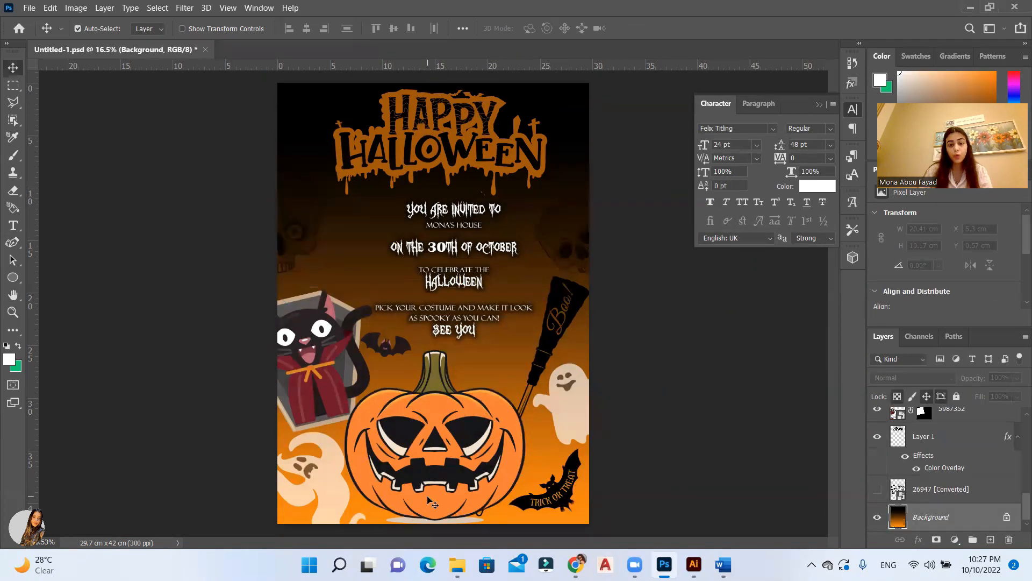
pyautogui.click(457, 564)
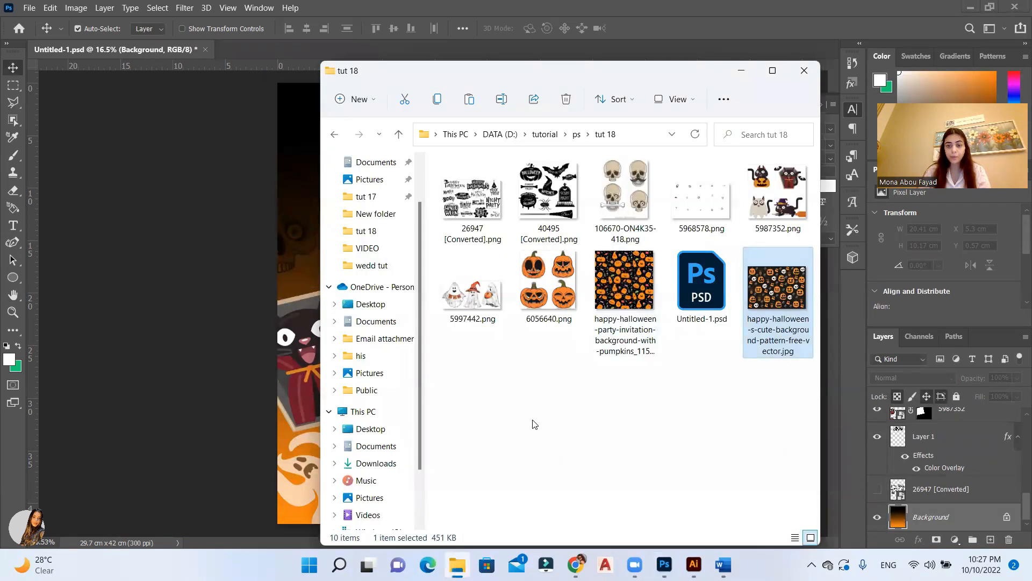
pyautogui.click(760, 294)
pyautogui.rightClick(761, 295)
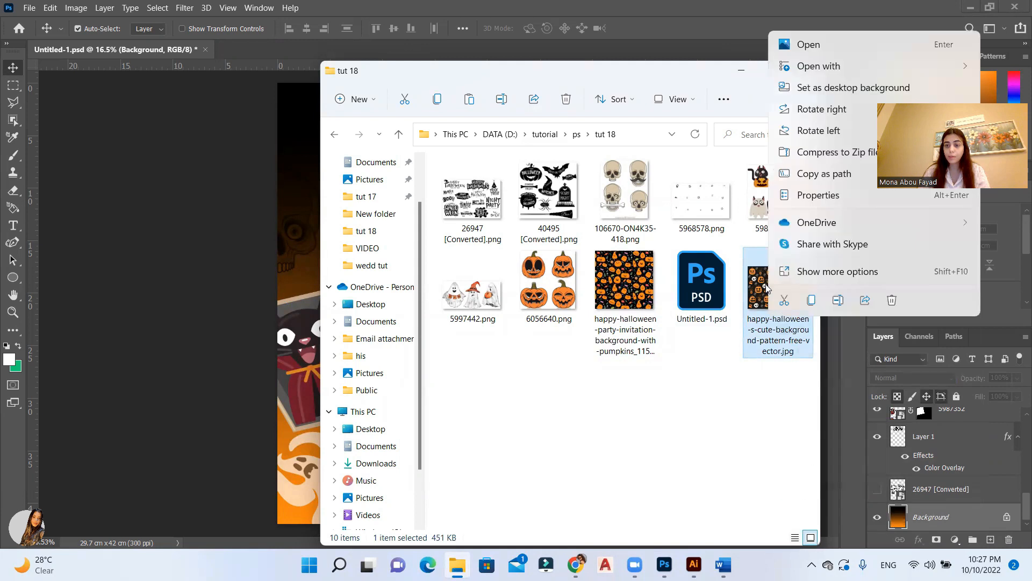
pyautogui.moveTo(826, 80)
pyautogui.click(898, 83)
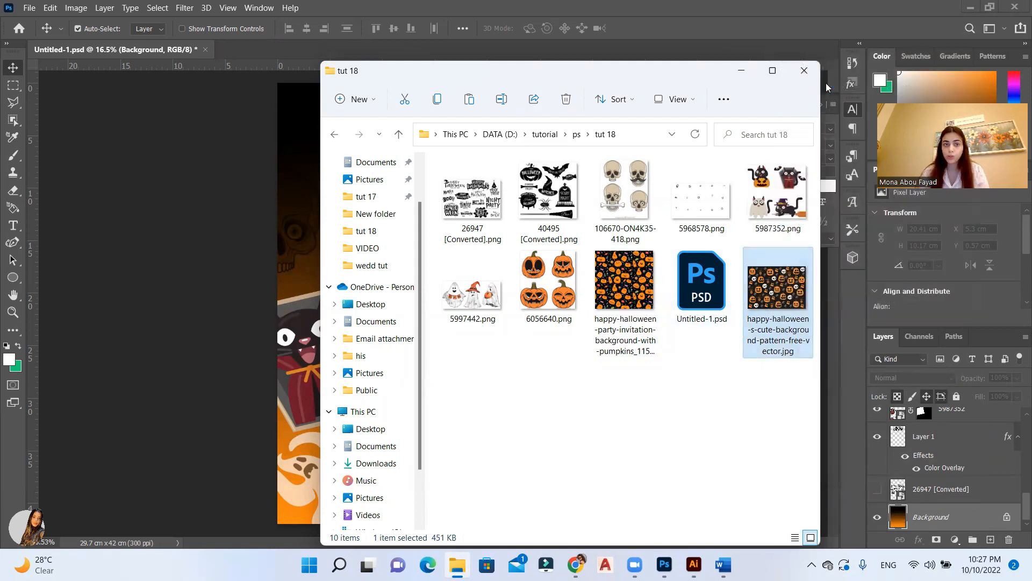
# Define the opened pumpkin-and-skull image as a pattern named "halloween patt"
pyautogui.click(29, 9)
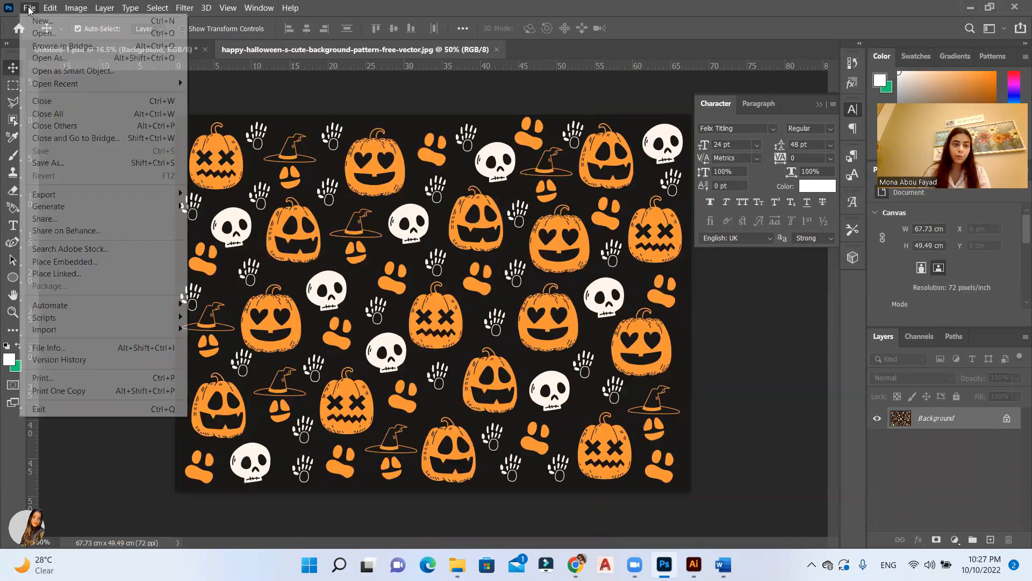
pyautogui.moveTo(48, 10)
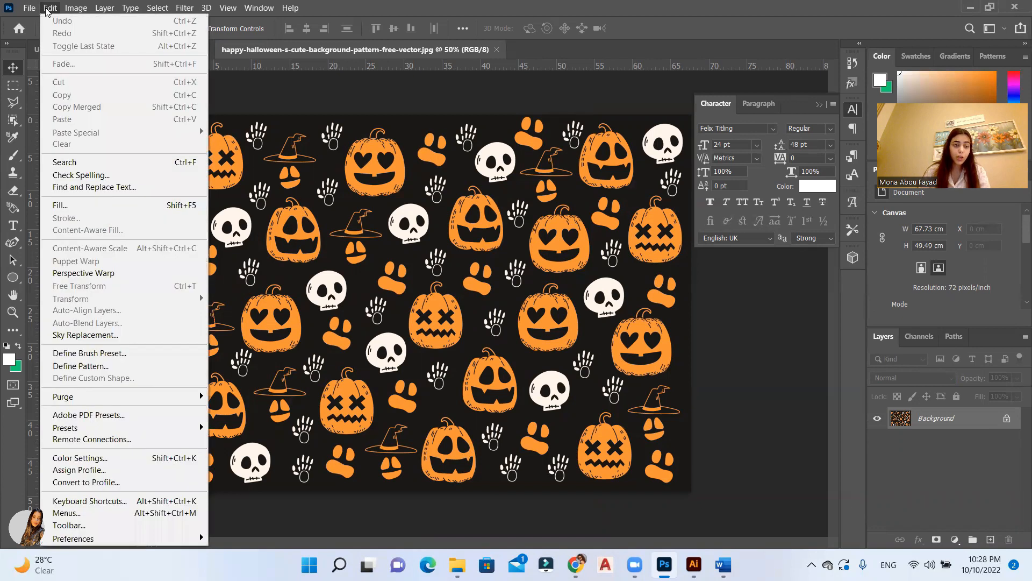
pyautogui.click(86, 366)
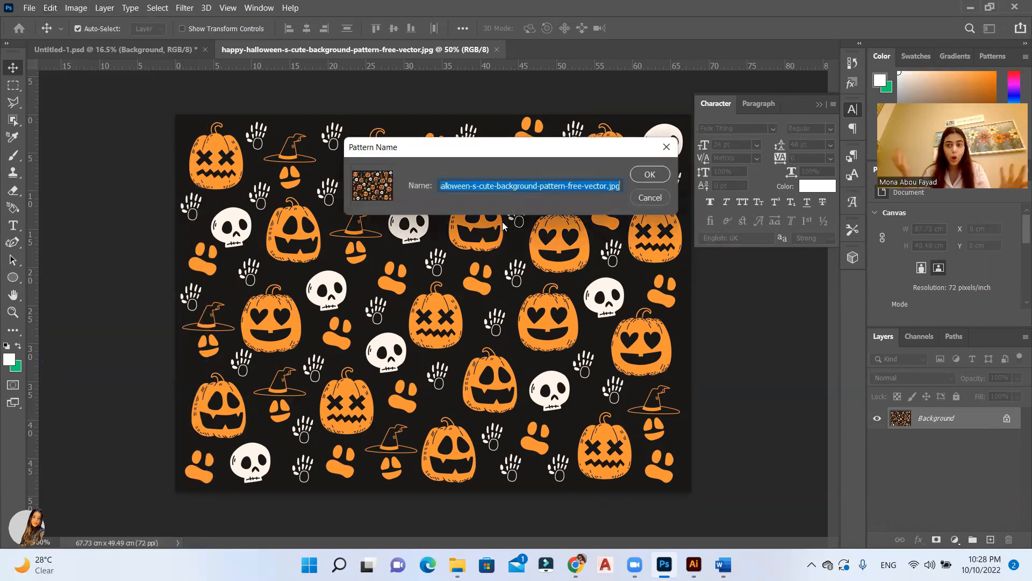
pyautogui.write('halloween patt')
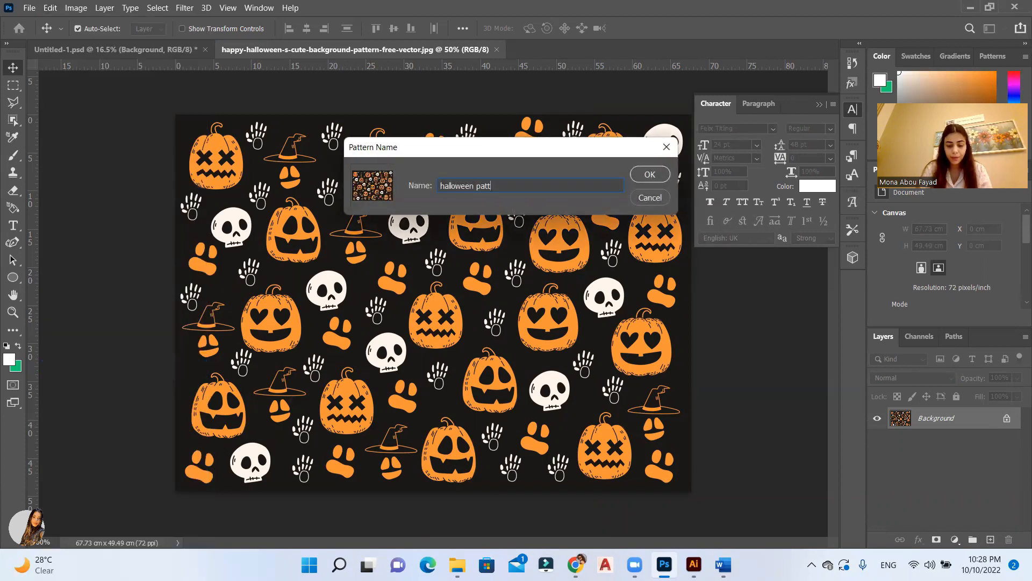
pyautogui.press('Return')
# Add a new layer directly above the Background in Untitled-1.psd and select the entire canvas with a rectangular marquee
pyautogui.click(111, 49)
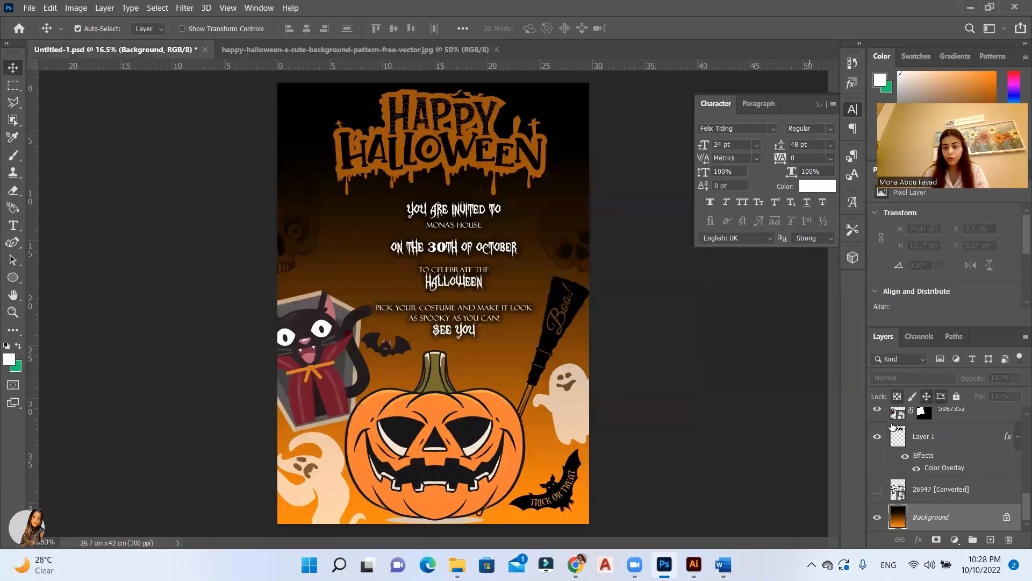
pyautogui.click(990, 540)
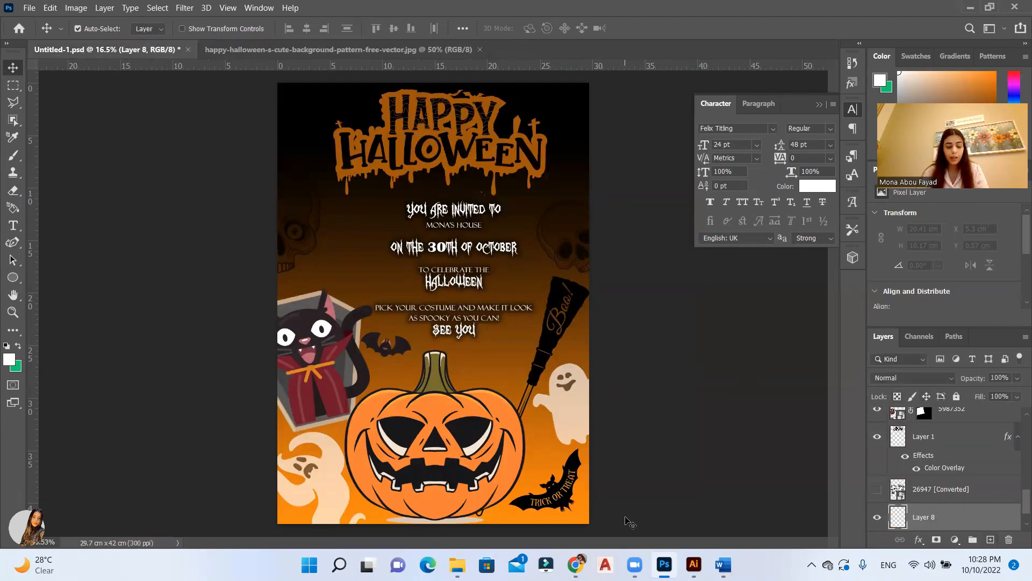
pyautogui.click(12, 85)
pyautogui.moveTo(593, 81); pyautogui.dragTo(237, 518)
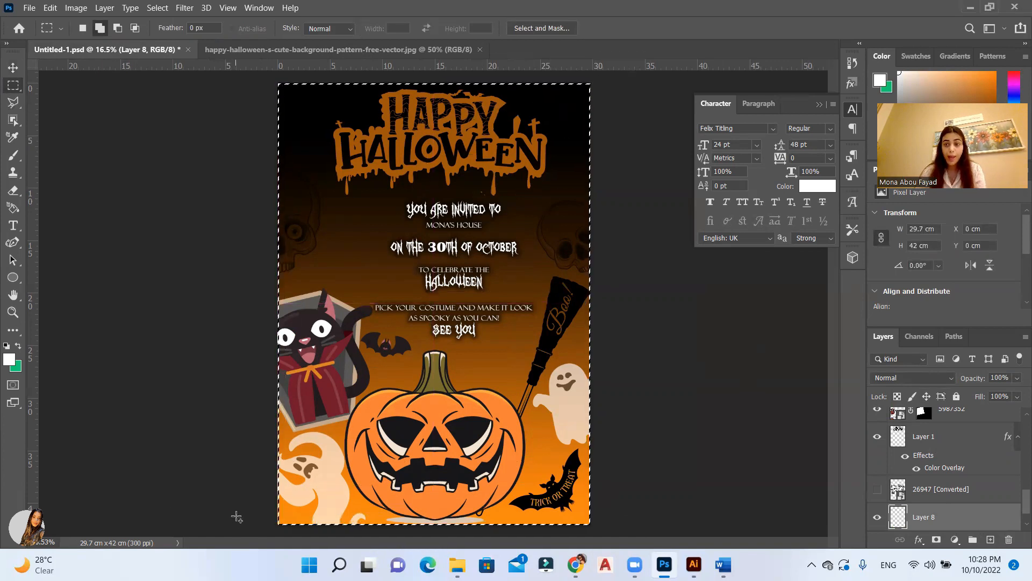
# Fill the selected area of the new layer with the custom Halloween pumpkin pattern
pyautogui.hotkey('shift', 'F5')
pyautogui.click(520, 138)
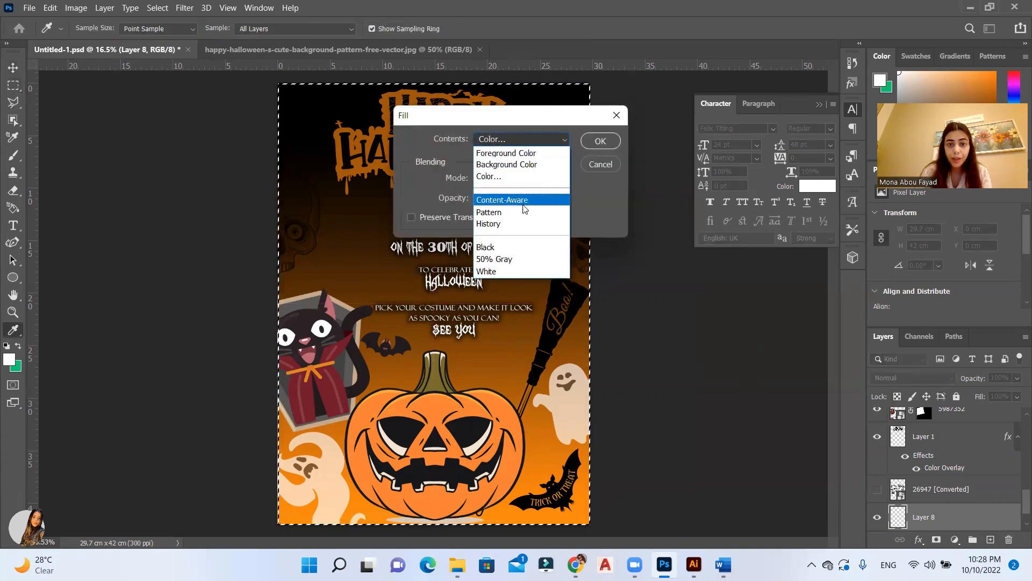
pyautogui.click(515, 212)
pyautogui.click(498, 175)
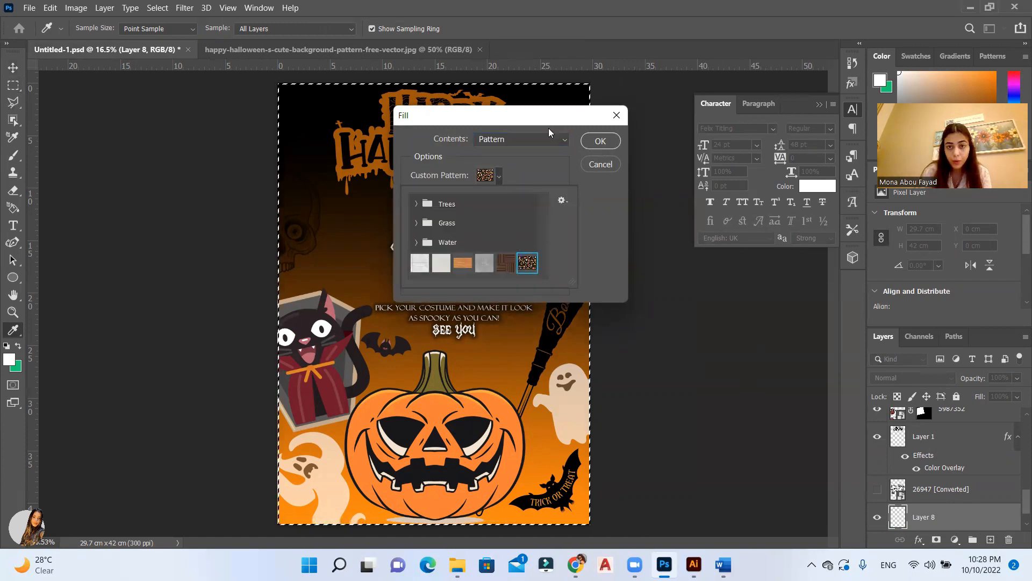
pyautogui.click(601, 141)
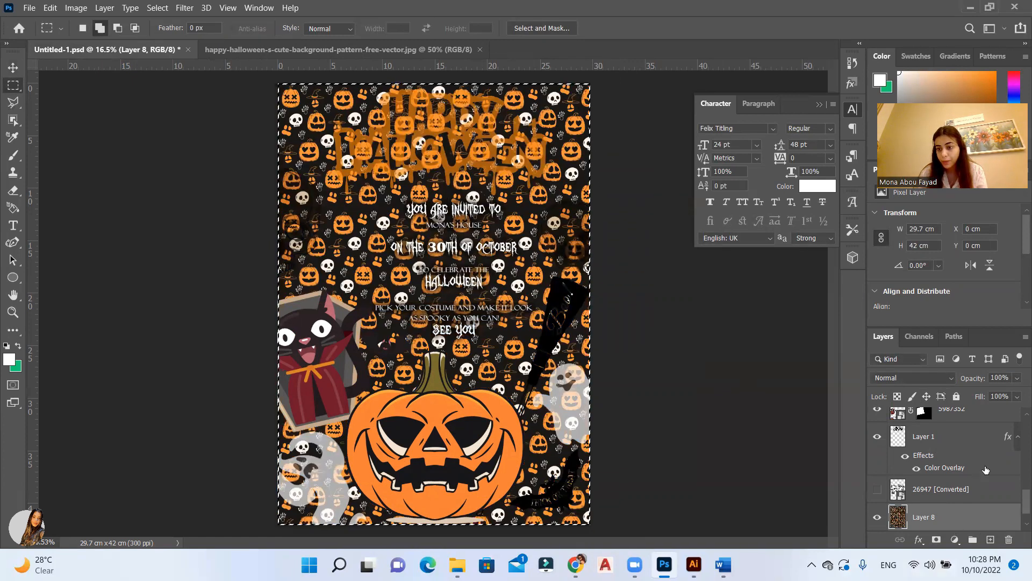
# Deselect the canvas, set the pattern layer's opacity to 3%, and collapse the character settings
pyautogui.scroll(-1, 986, 470)
pyautogui.click(1017, 378)
pyautogui.moveTo(971, 393); pyautogui.dragTo(964, 407)
pyautogui.click(788, 352)
pyautogui.click(788, 352)
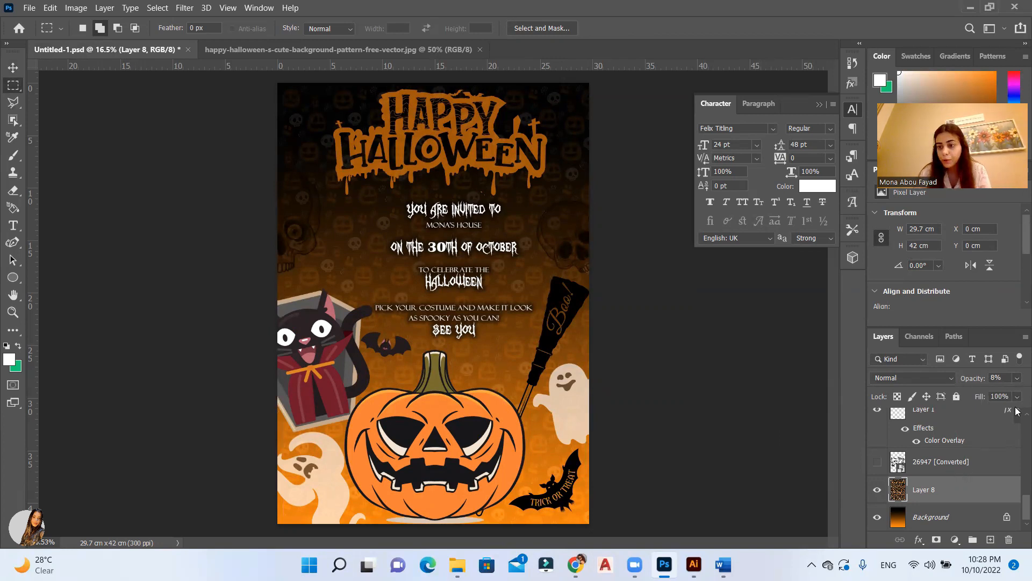
pyautogui.write('3')
pyautogui.press('Return')
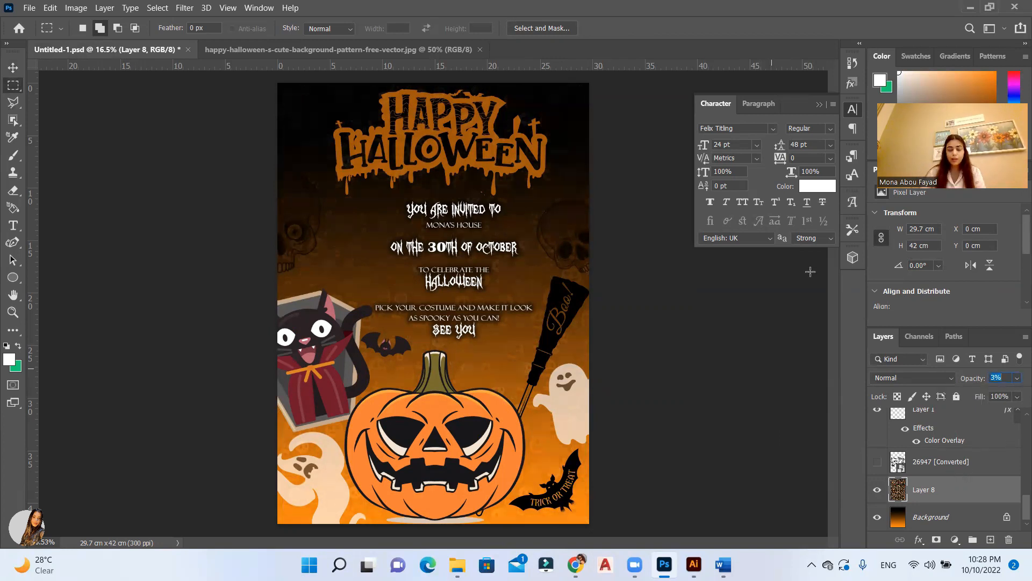
pyautogui.click(851, 111)
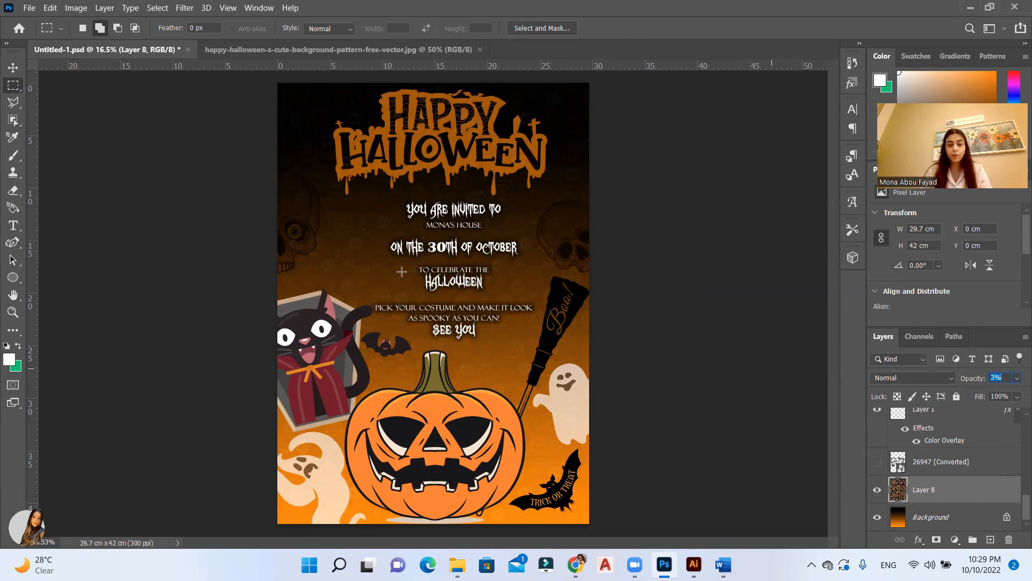
# Save a PNG copy of the invitation on the computer in the tut 18 folder as "invitation for halloween.png"
pyautogui.click(25, 8)
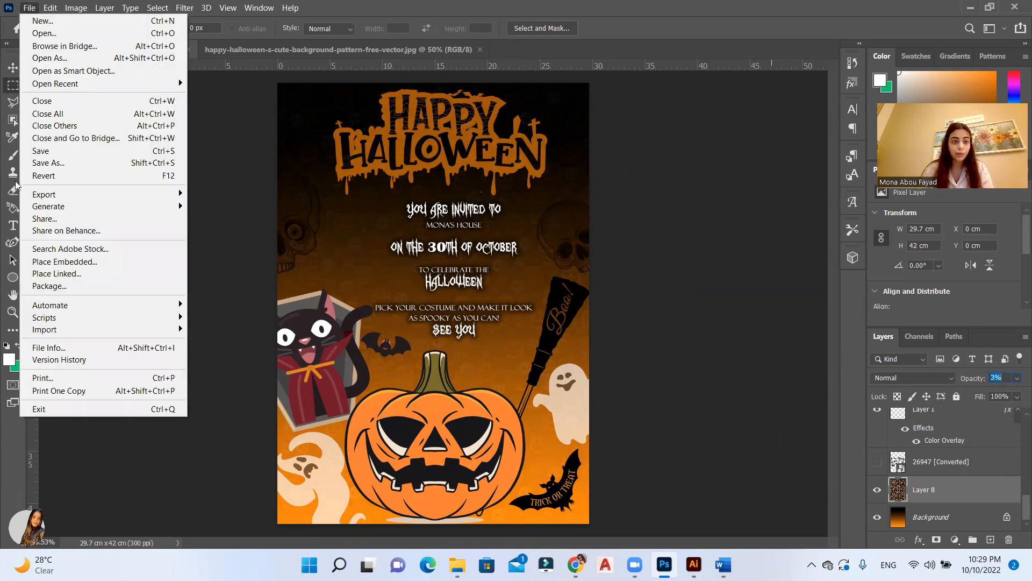
pyautogui.click(49, 162)
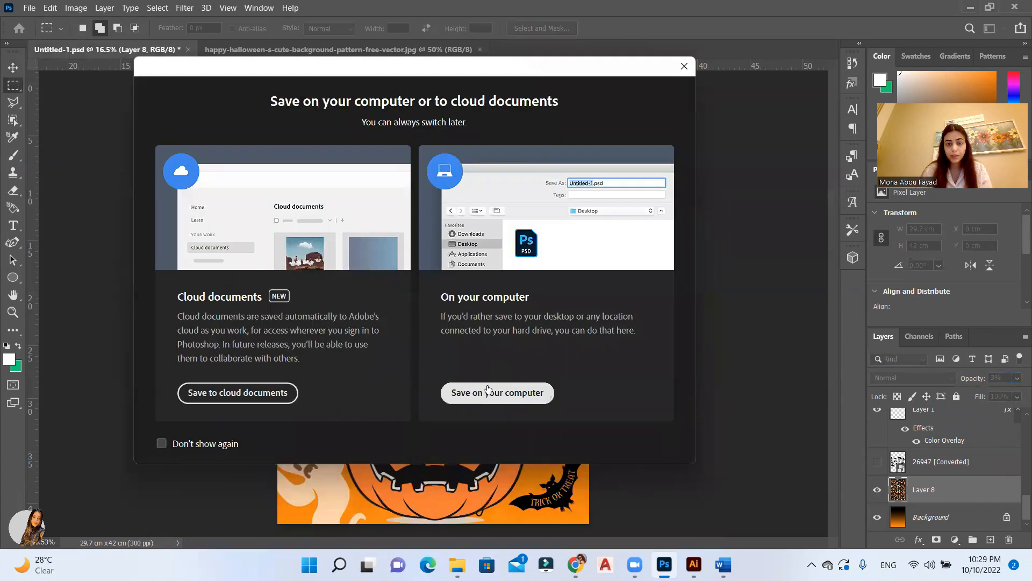
pyautogui.click(488, 392)
pyautogui.click(316, 387)
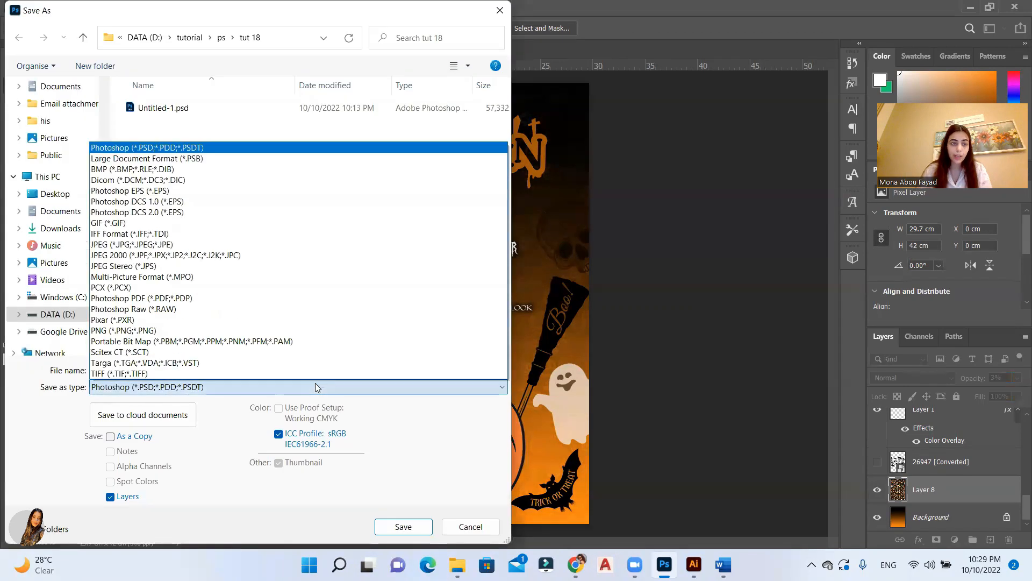
pyautogui.click(191, 329)
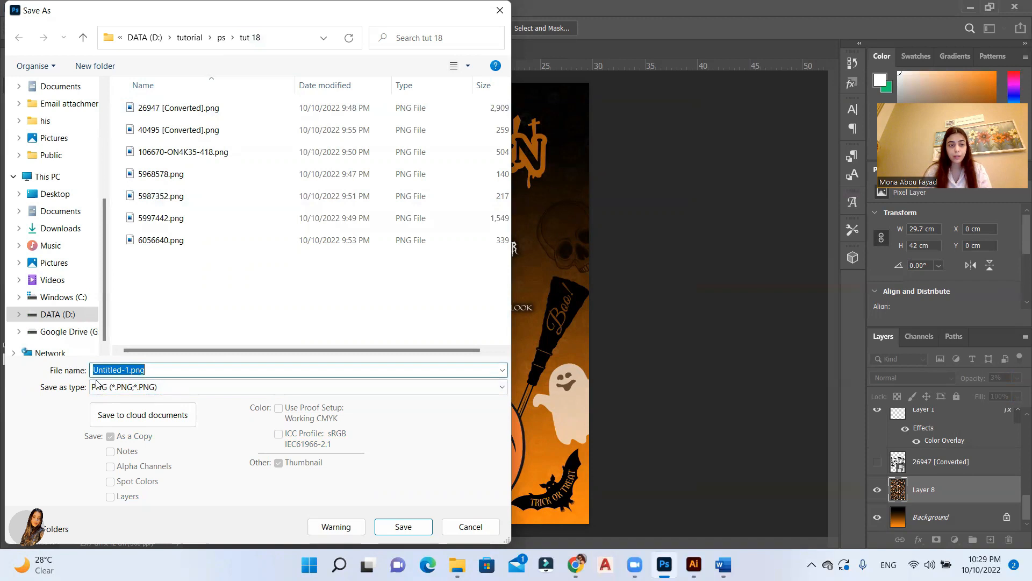
pyautogui.write('invita')
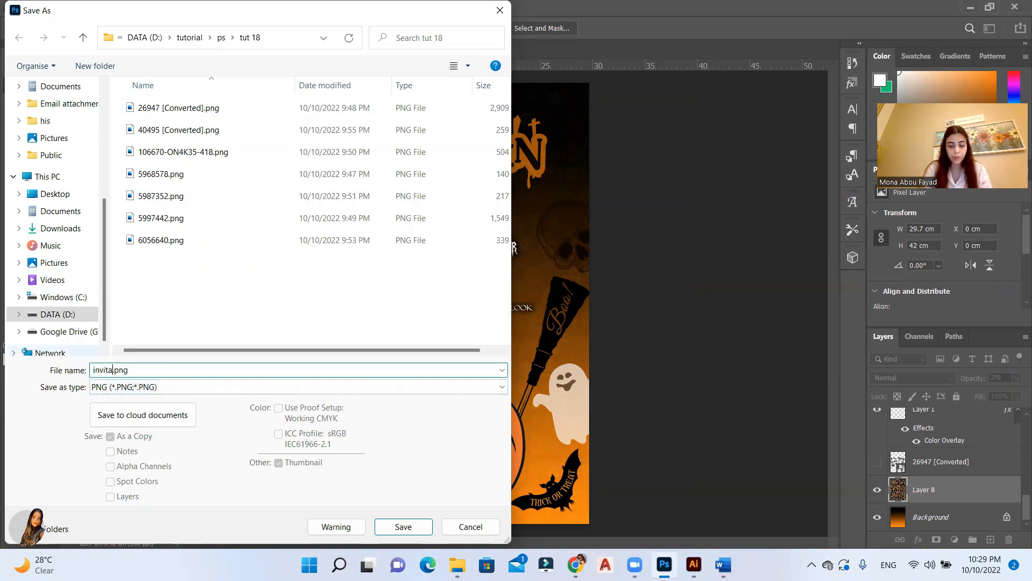
pyautogui.write('tion for halloween')
pyautogui.press('Return')
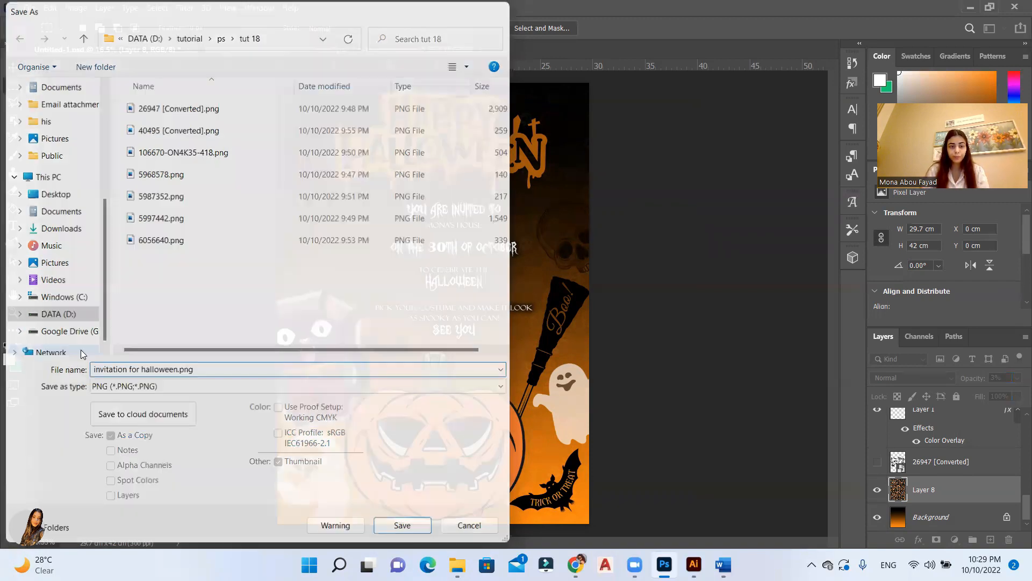
pyautogui.click(592, 162)
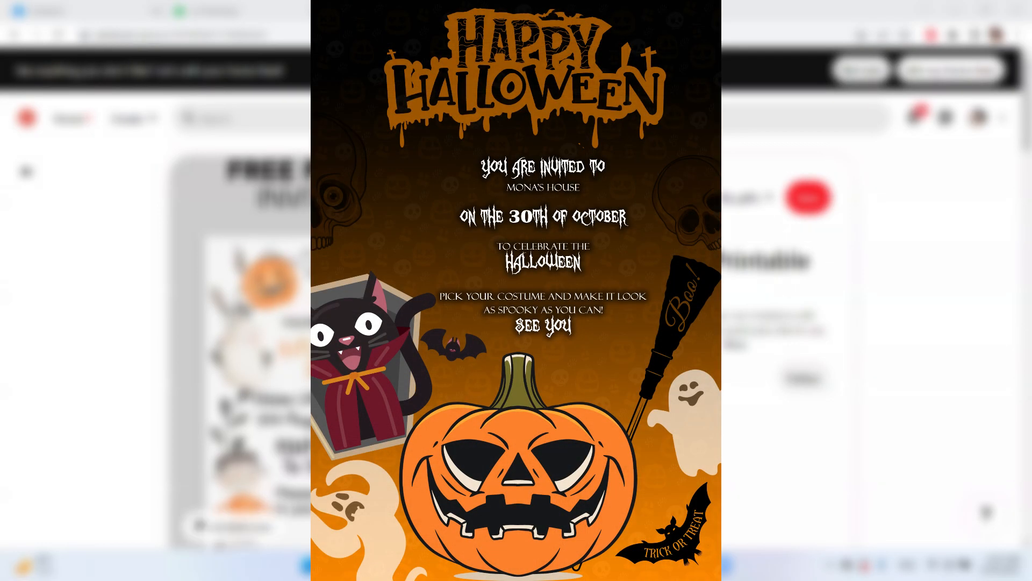
pyautogui.scroll(-10, 409, 344)
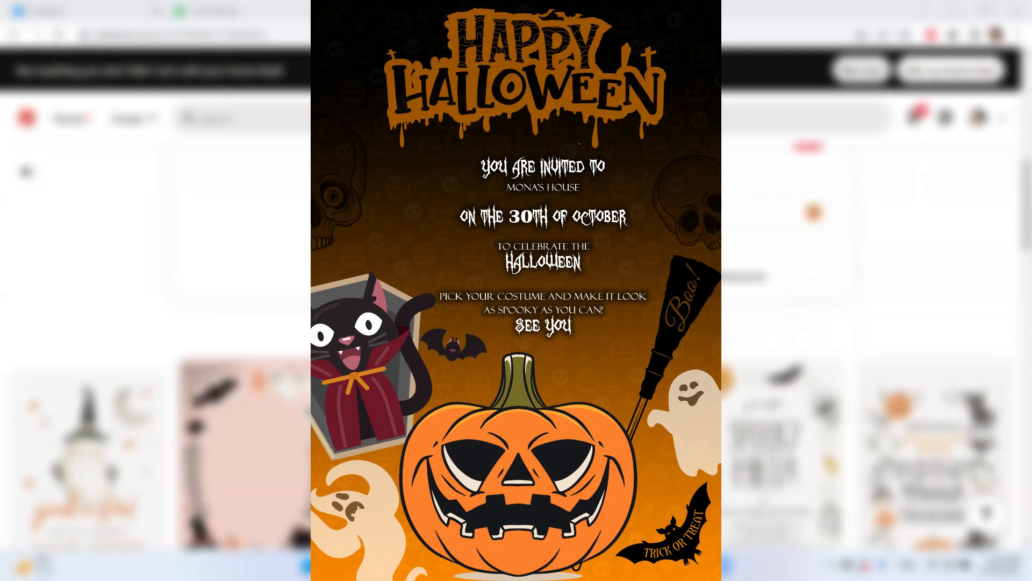
pyautogui.scroll(-4, 408, 344)
pyautogui.scroll(-3, 516, 344)
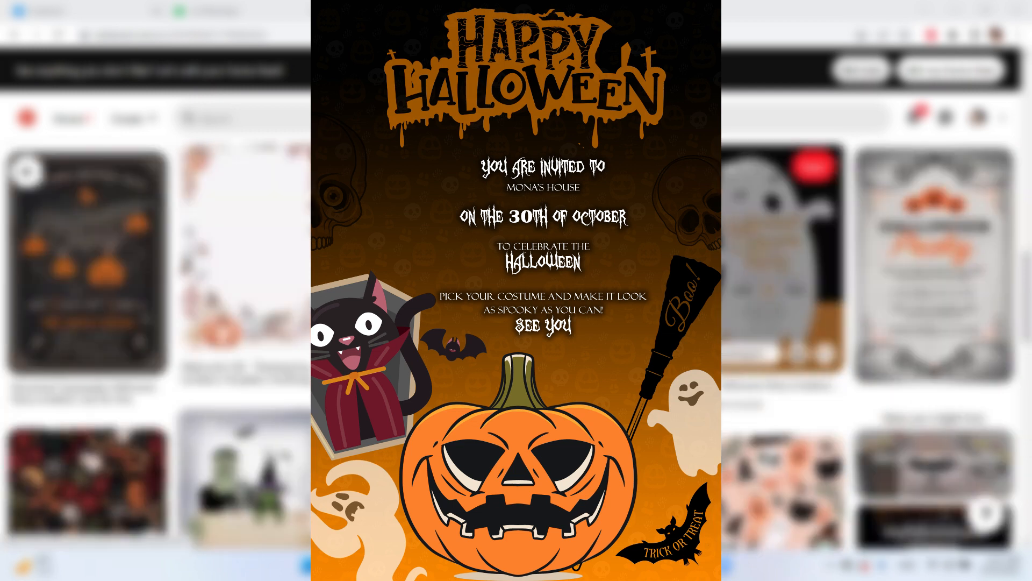
pyautogui.scroll(-5, 516, 344)
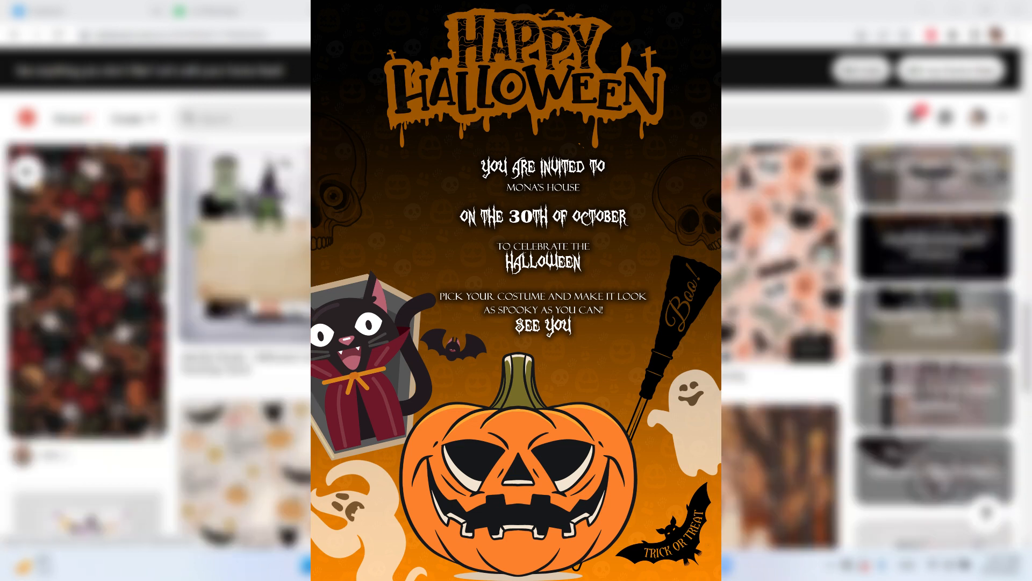
pyautogui.scroll(-5, 516, 344)
pyautogui.scroll(-4, 516, 344)
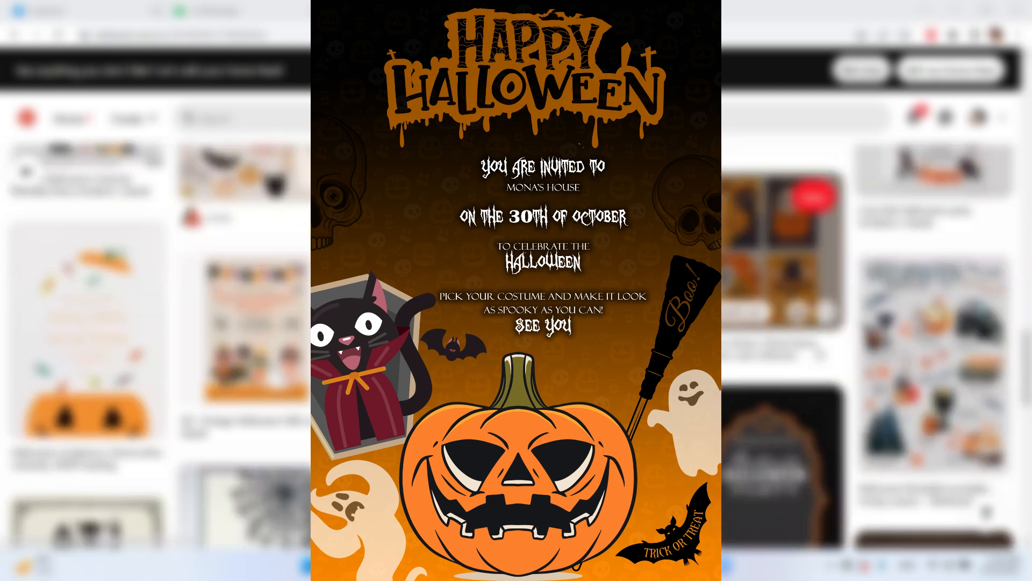
pyautogui.scroll(-7, 818, 347)
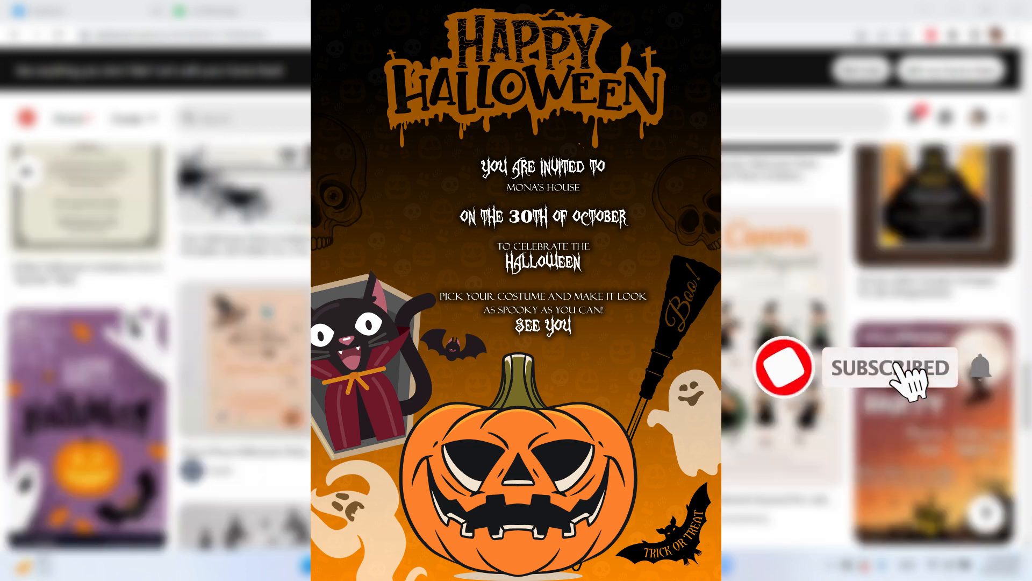
pyautogui.scroll(-4, 818, 346)
pyautogui.scroll(-6, 710, 387)
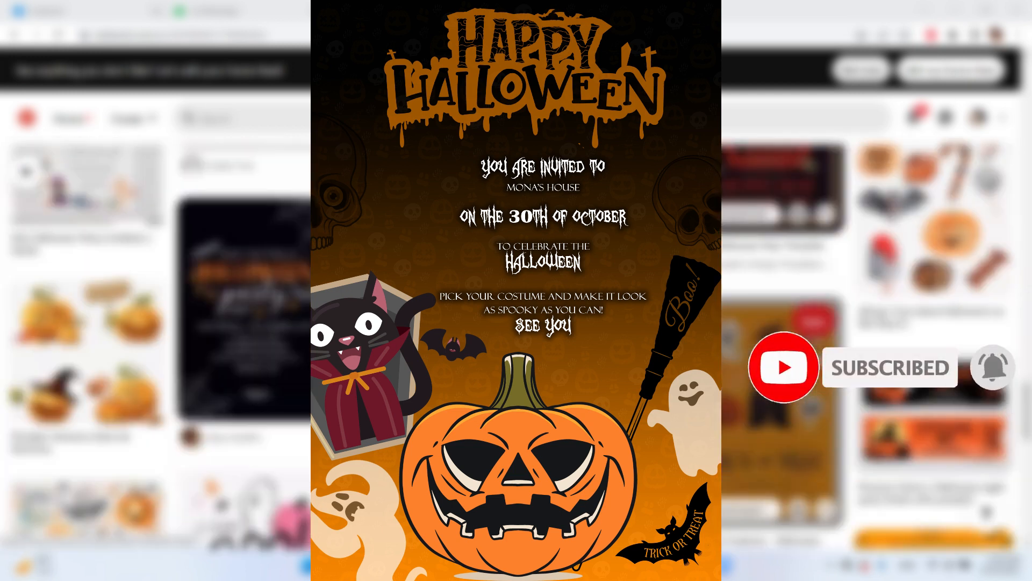
pyautogui.scroll(-3, 516, 345)
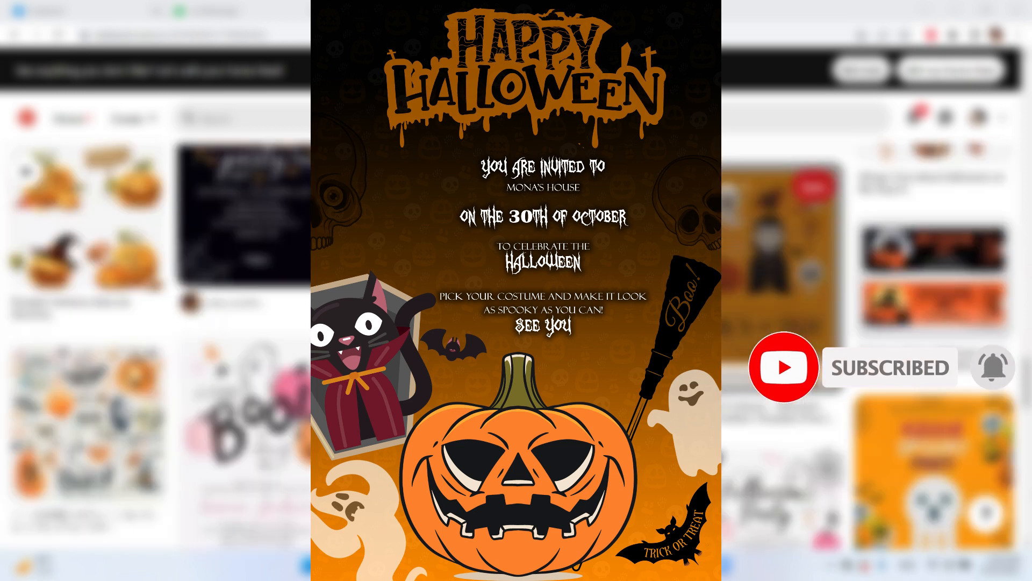
pyautogui.scroll(-4, 517, 344)
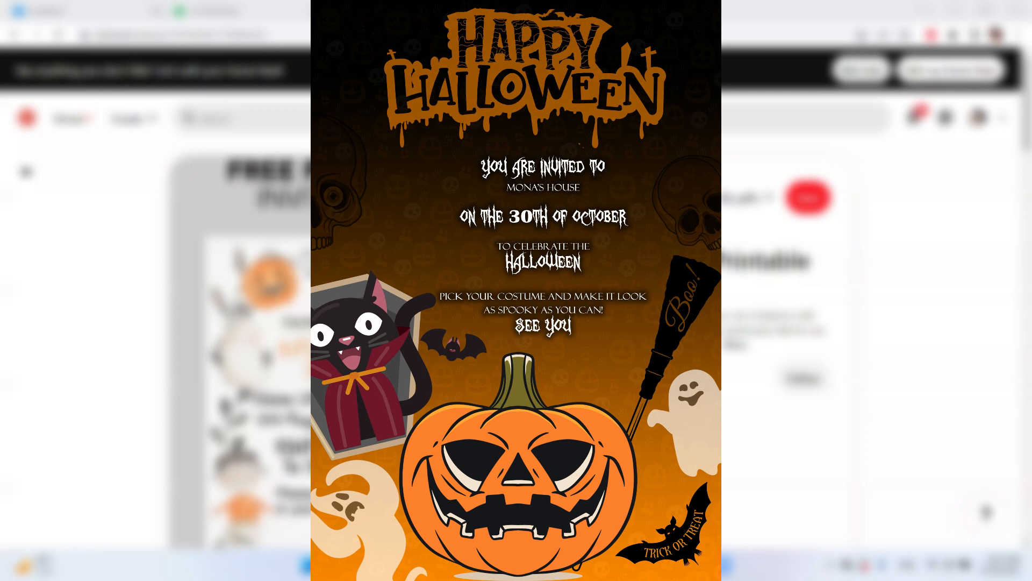
pyautogui.scroll(-5, 517, 344)
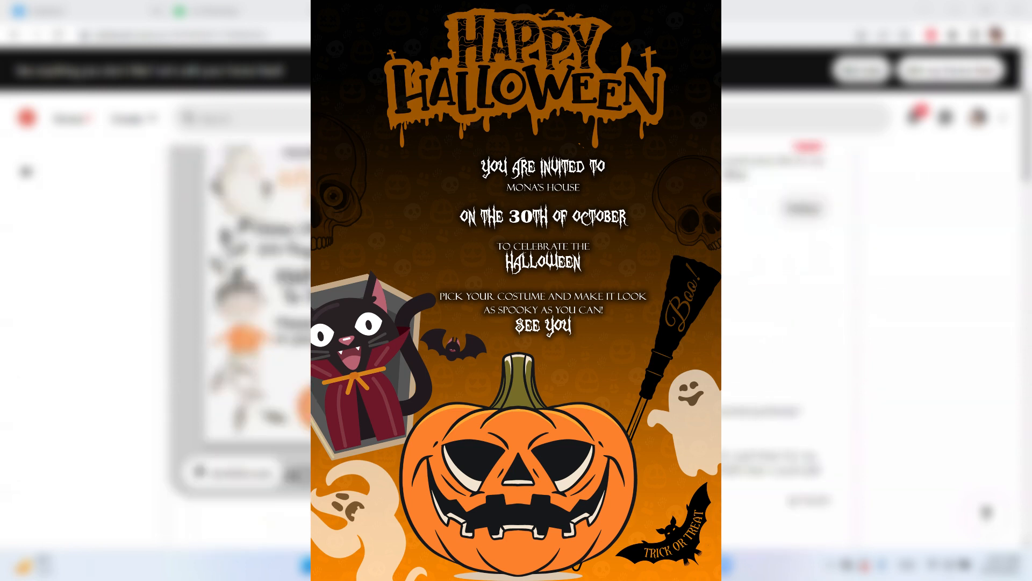